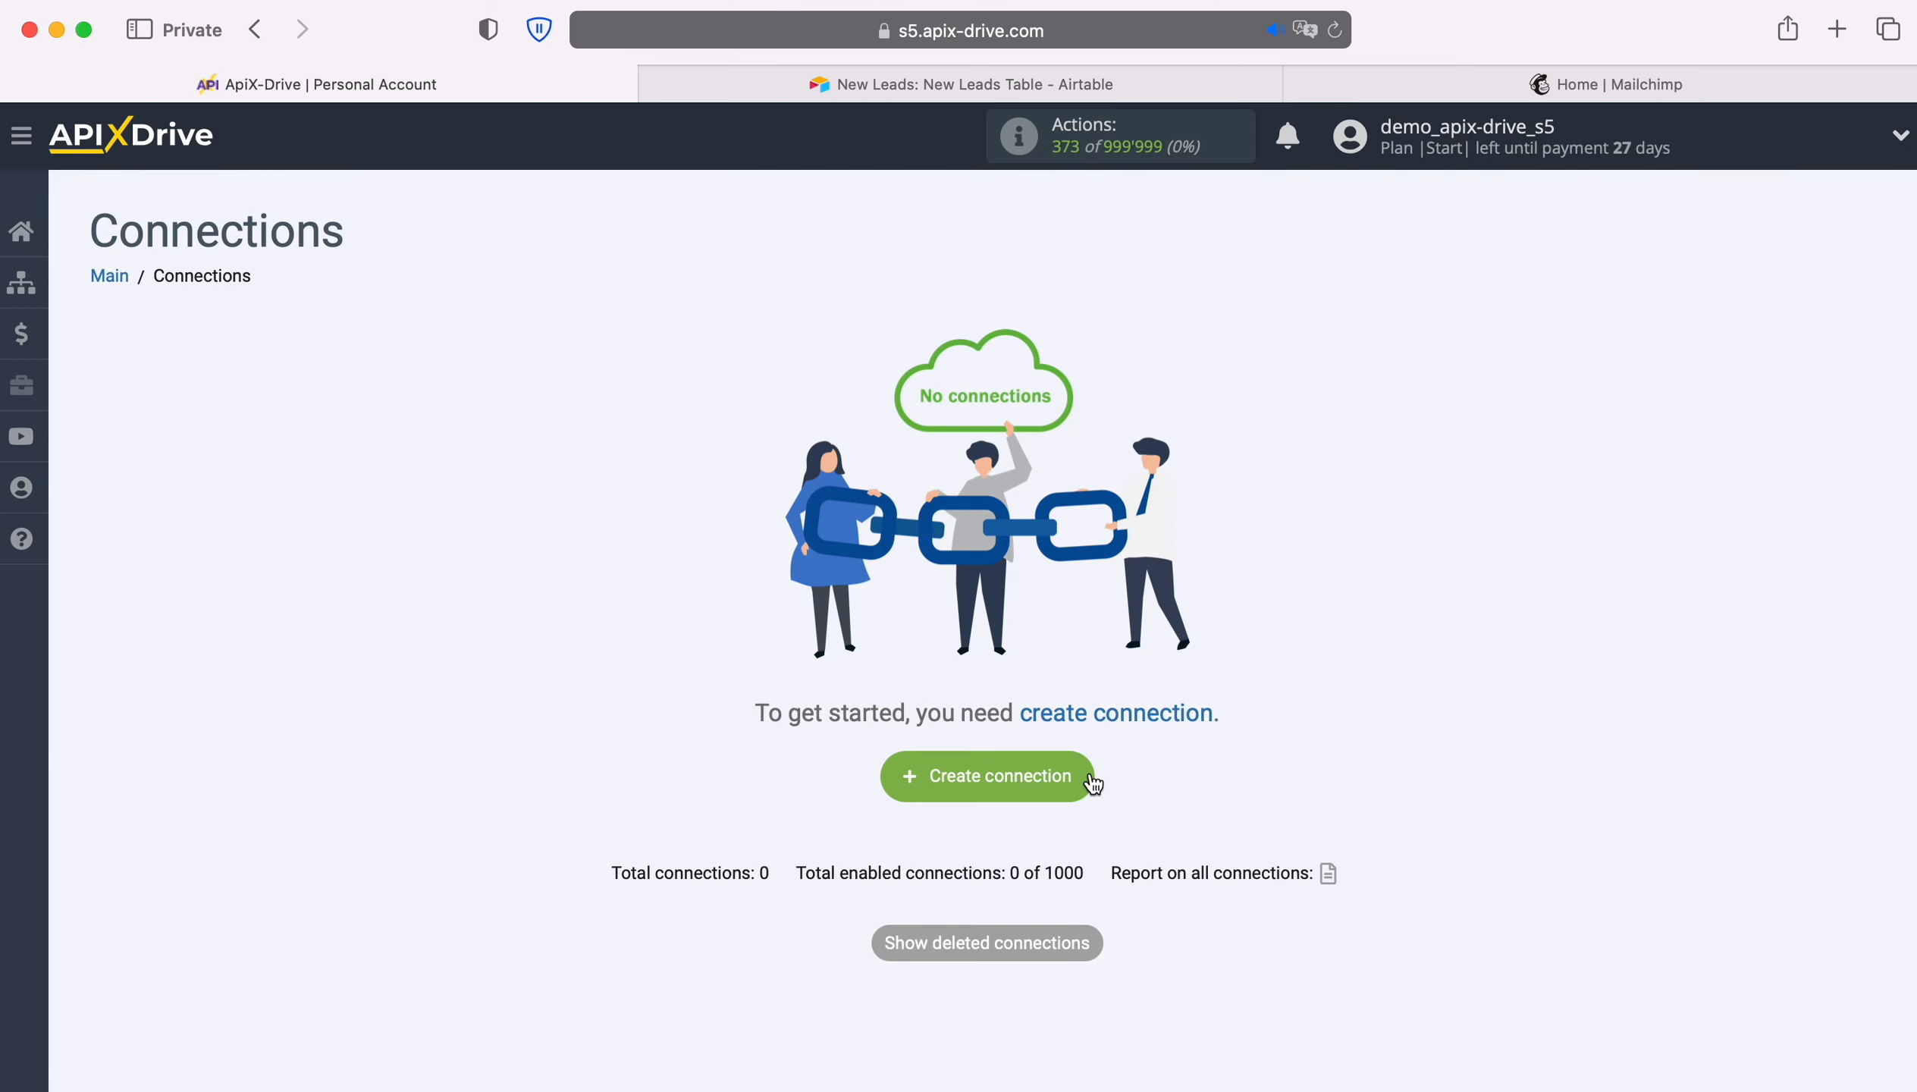
# Create a new connection and set Airtable as its data source system.
pyautogui.click(1093, 783)
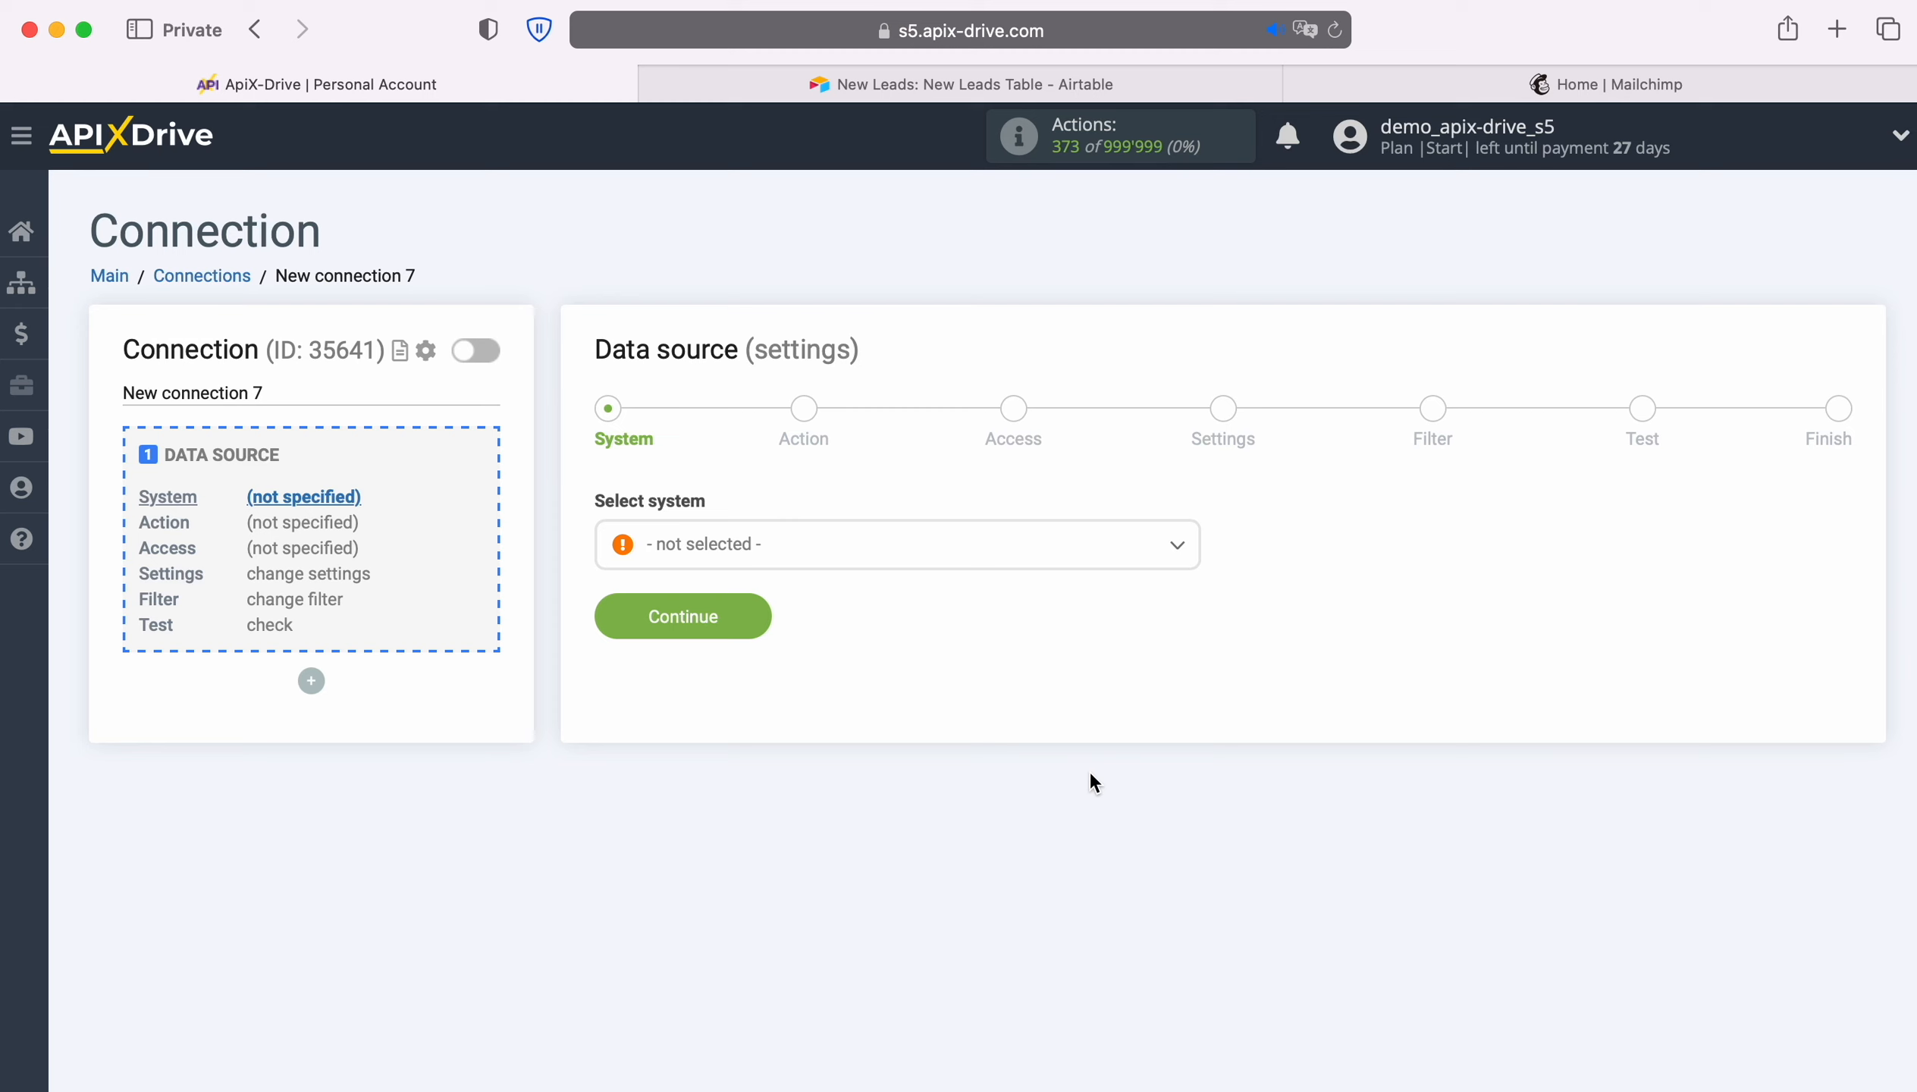
pyautogui.click(1049, 553)
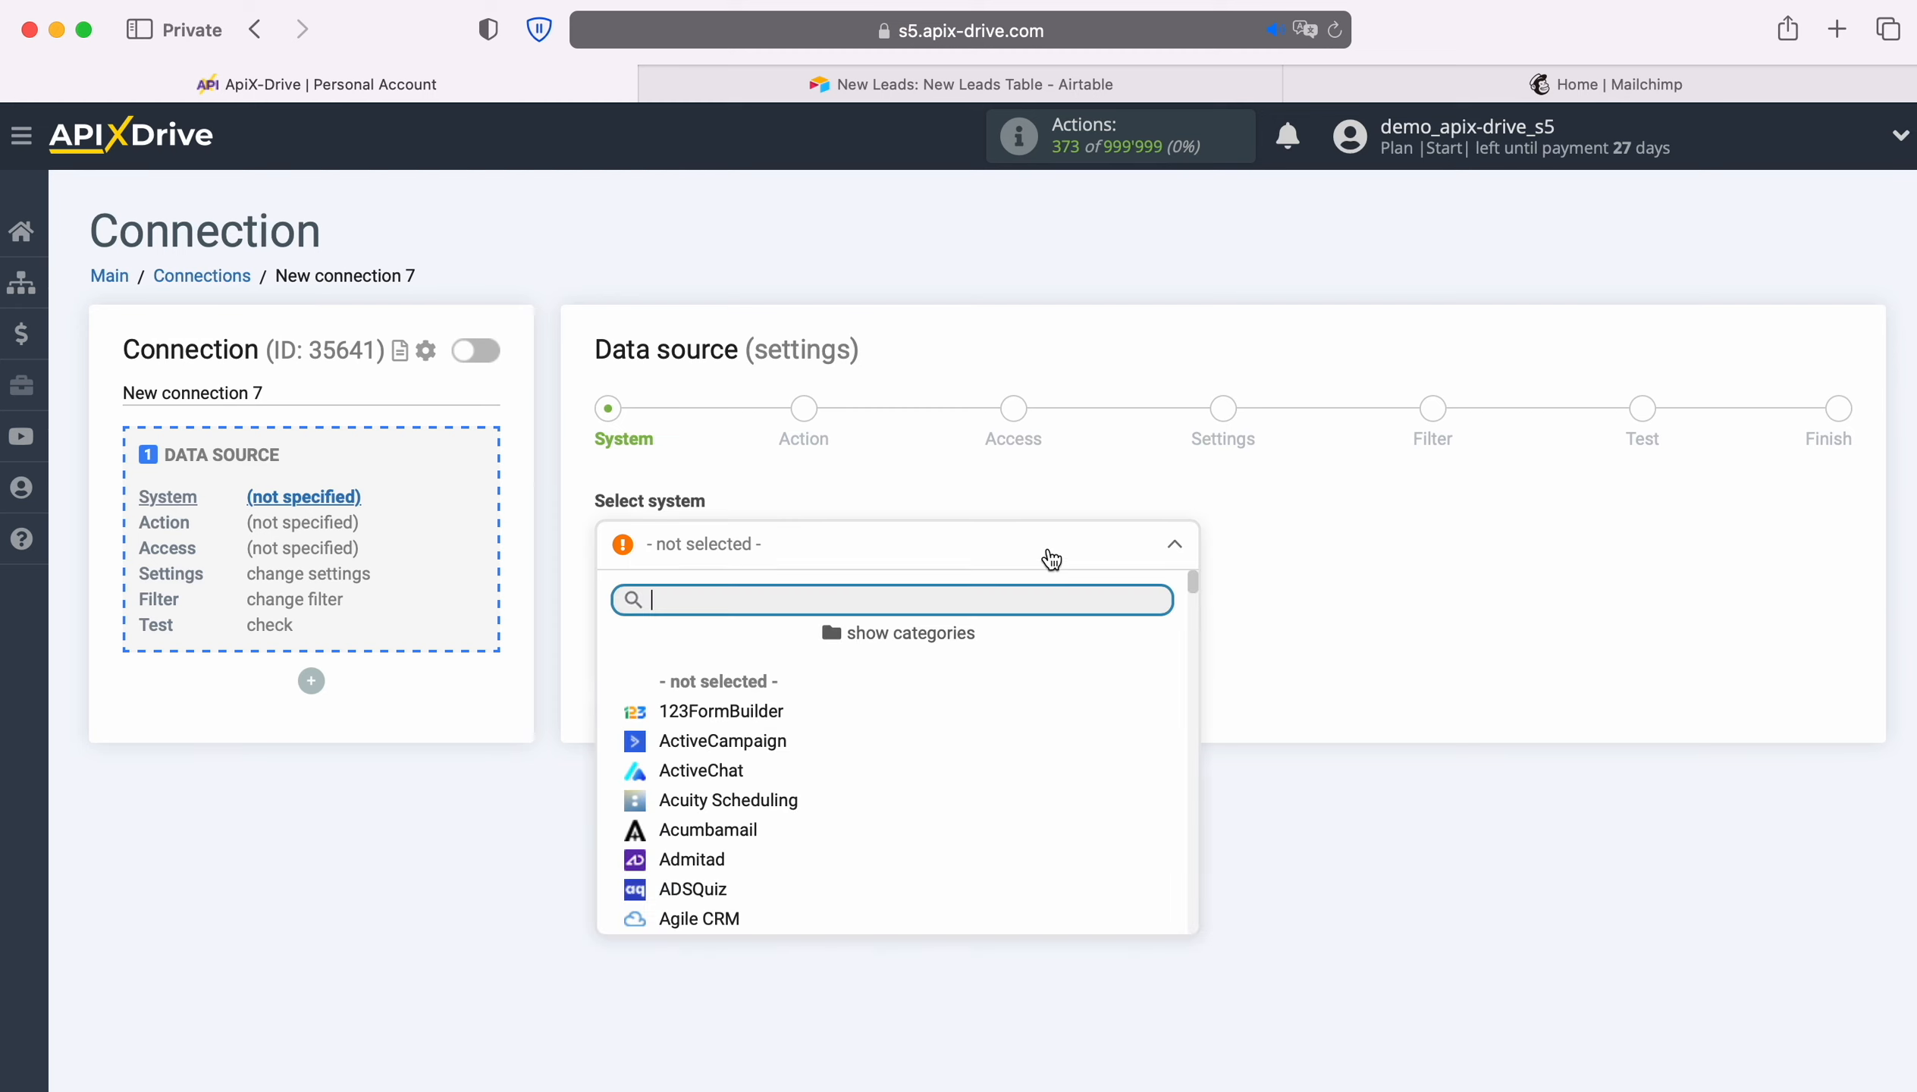
pyautogui.scroll(-3, 1009, 757)
pyautogui.click(749, 789)
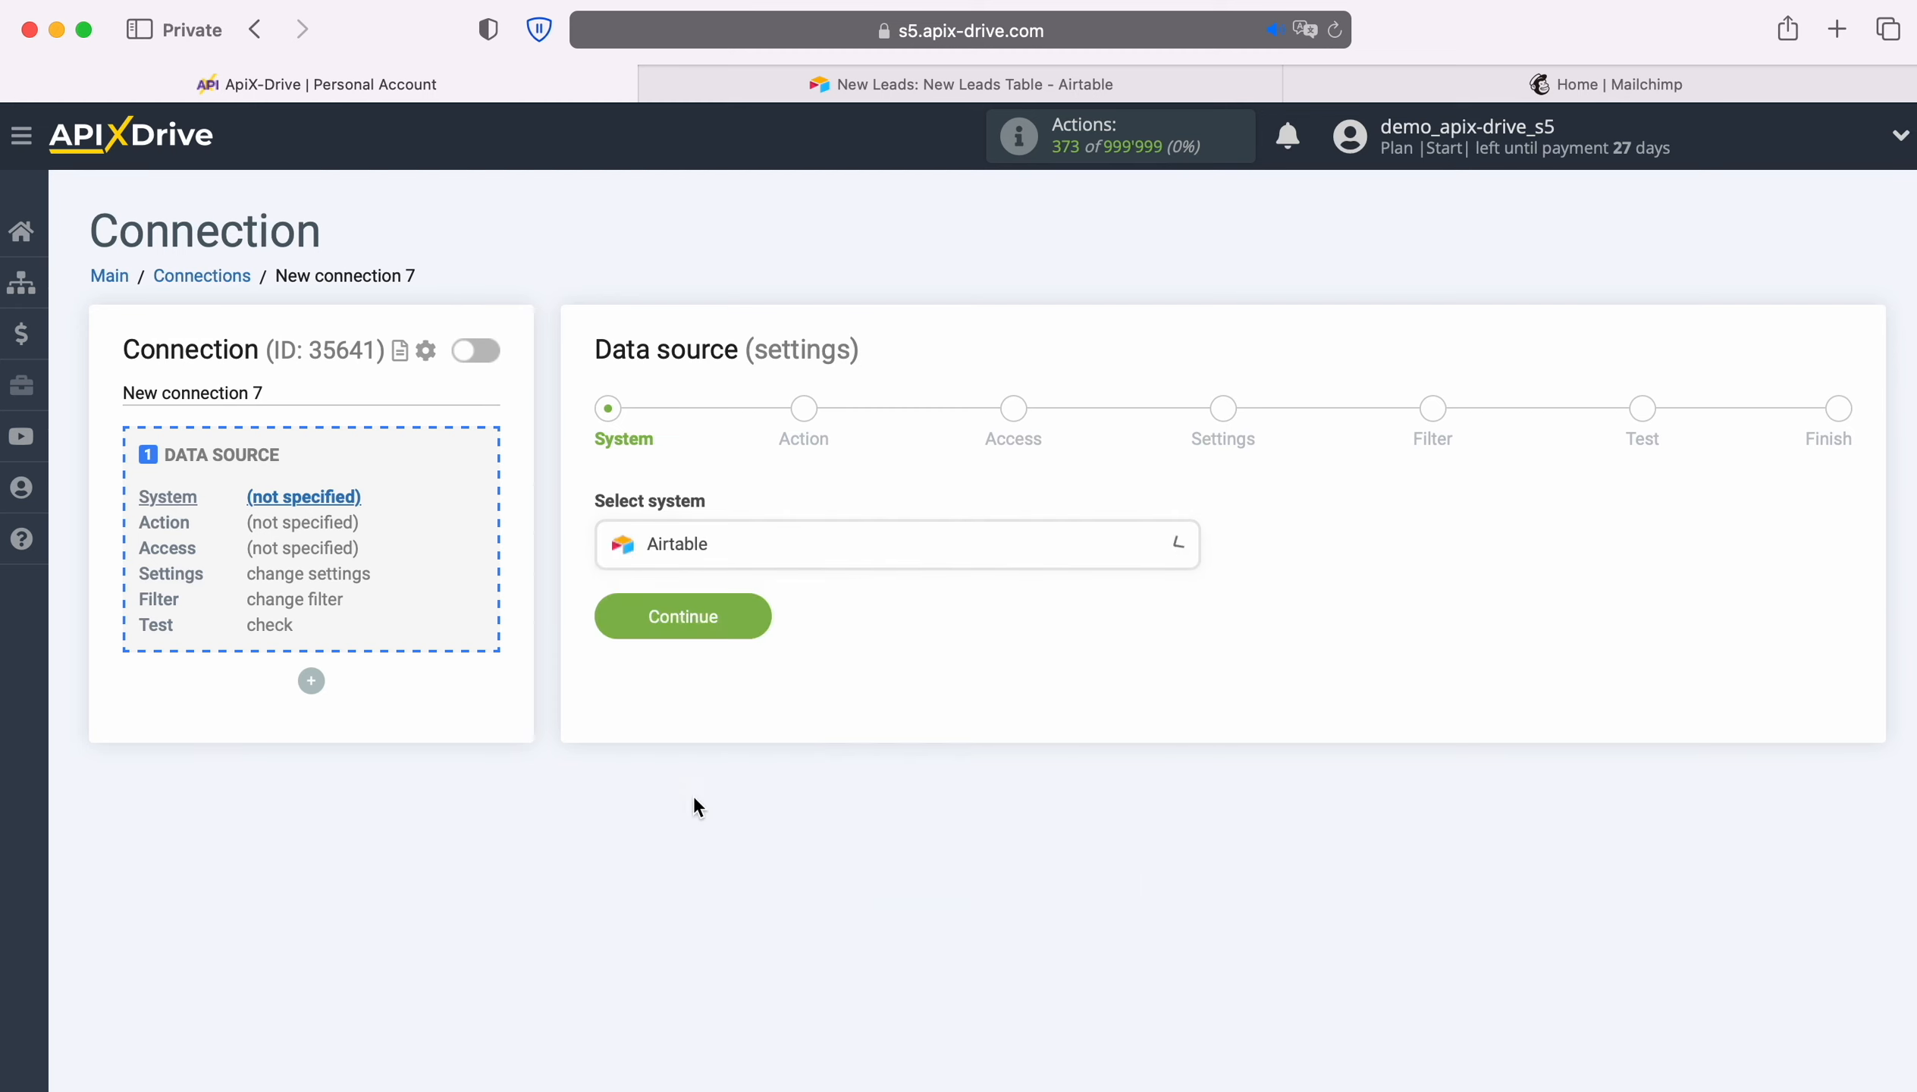
pyautogui.click(751, 608)
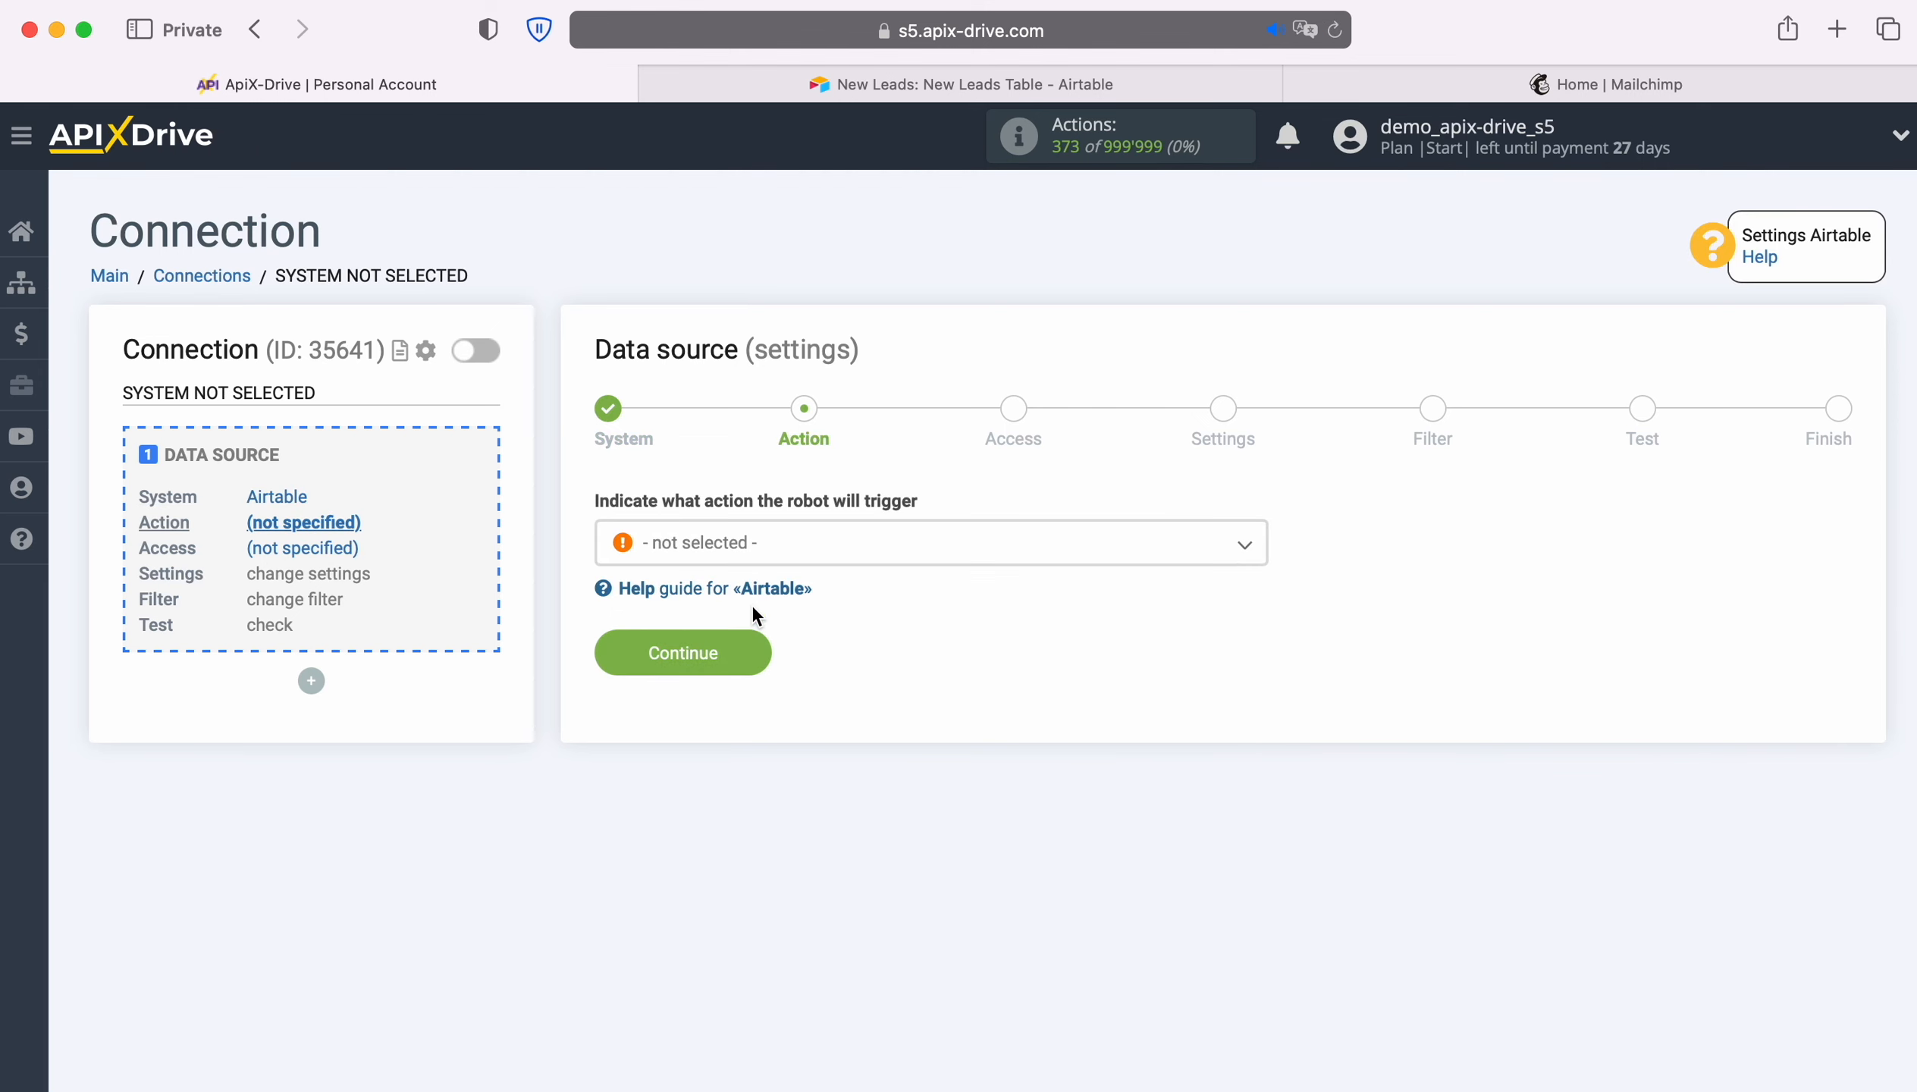
# Set the Airtable source's trigger action to Get ROWS (new) and continue to the access stage.
pyautogui.click(913, 547)
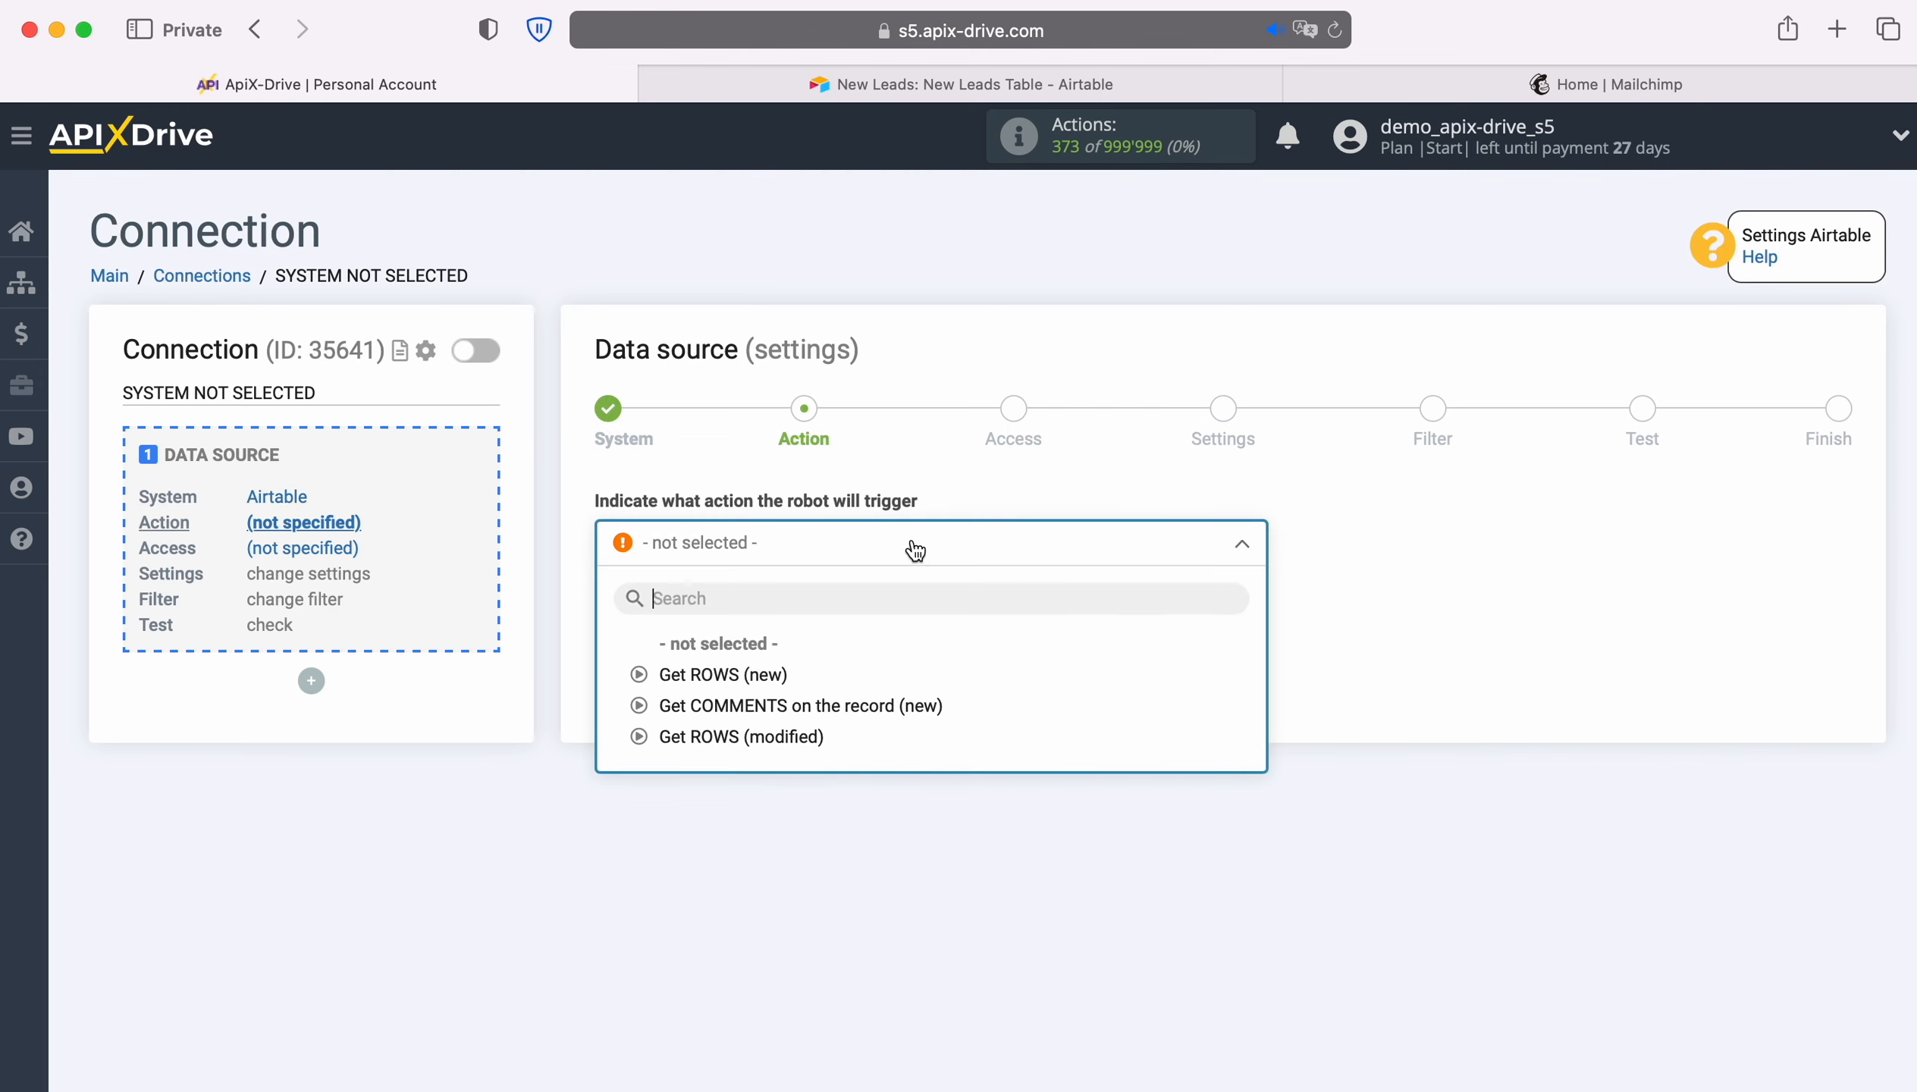
pyautogui.click(742, 674)
pyautogui.click(758, 647)
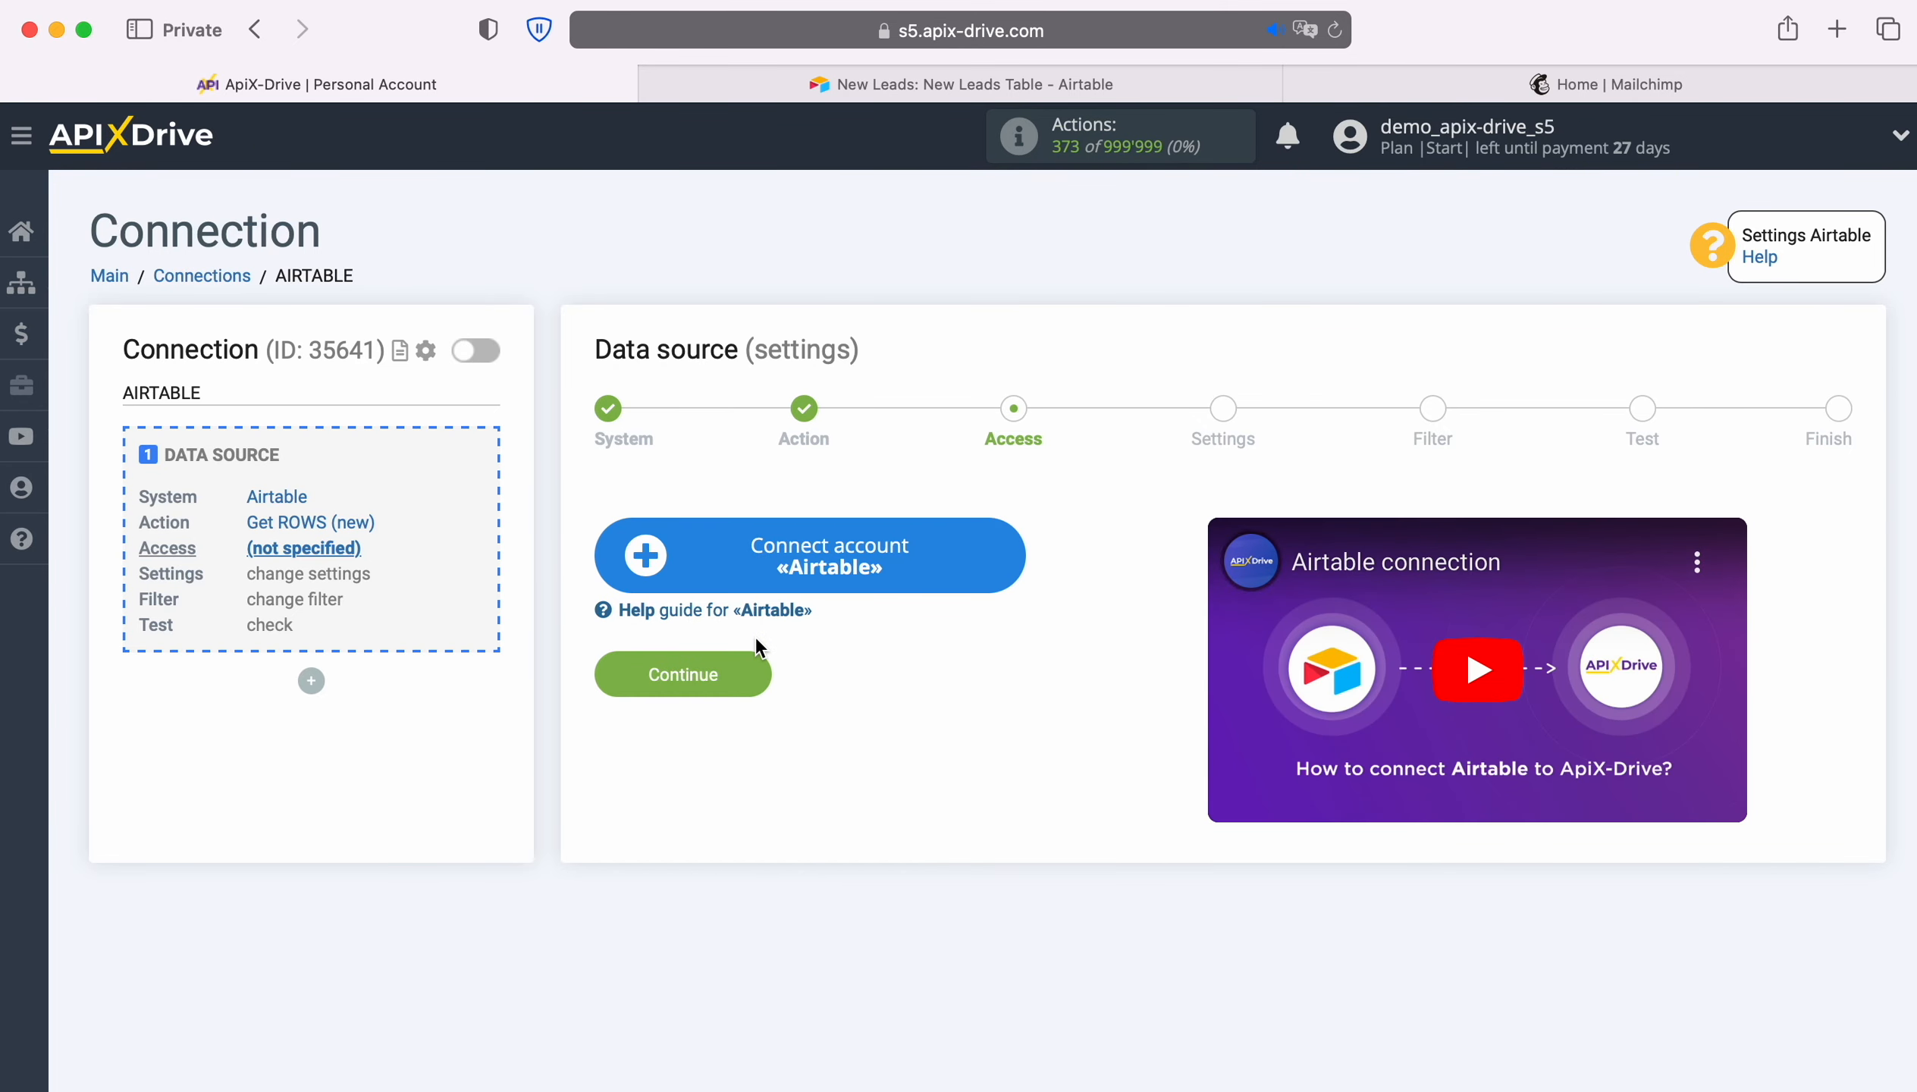
# Start connecting an Airtable account and sign in with the saved account e-mail and password.
pyautogui.click(1008, 555)
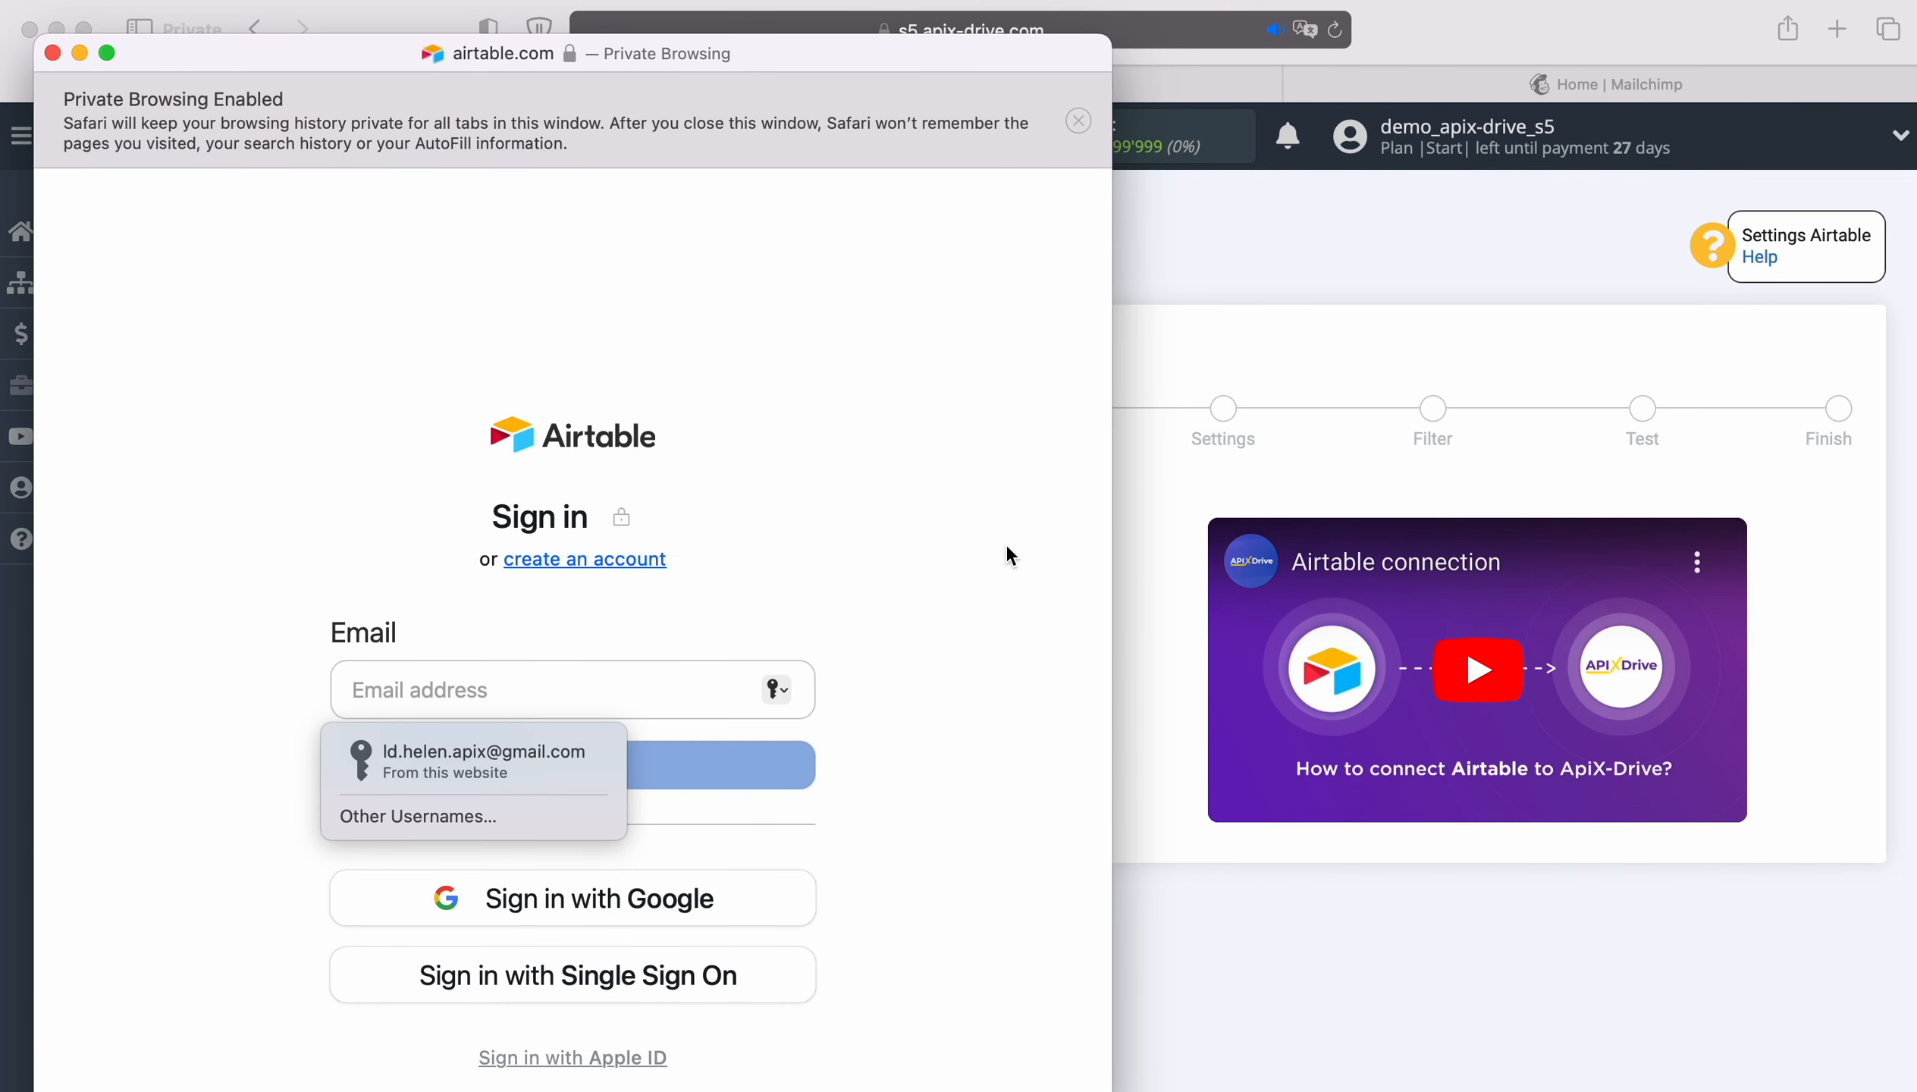
pyautogui.click(580, 749)
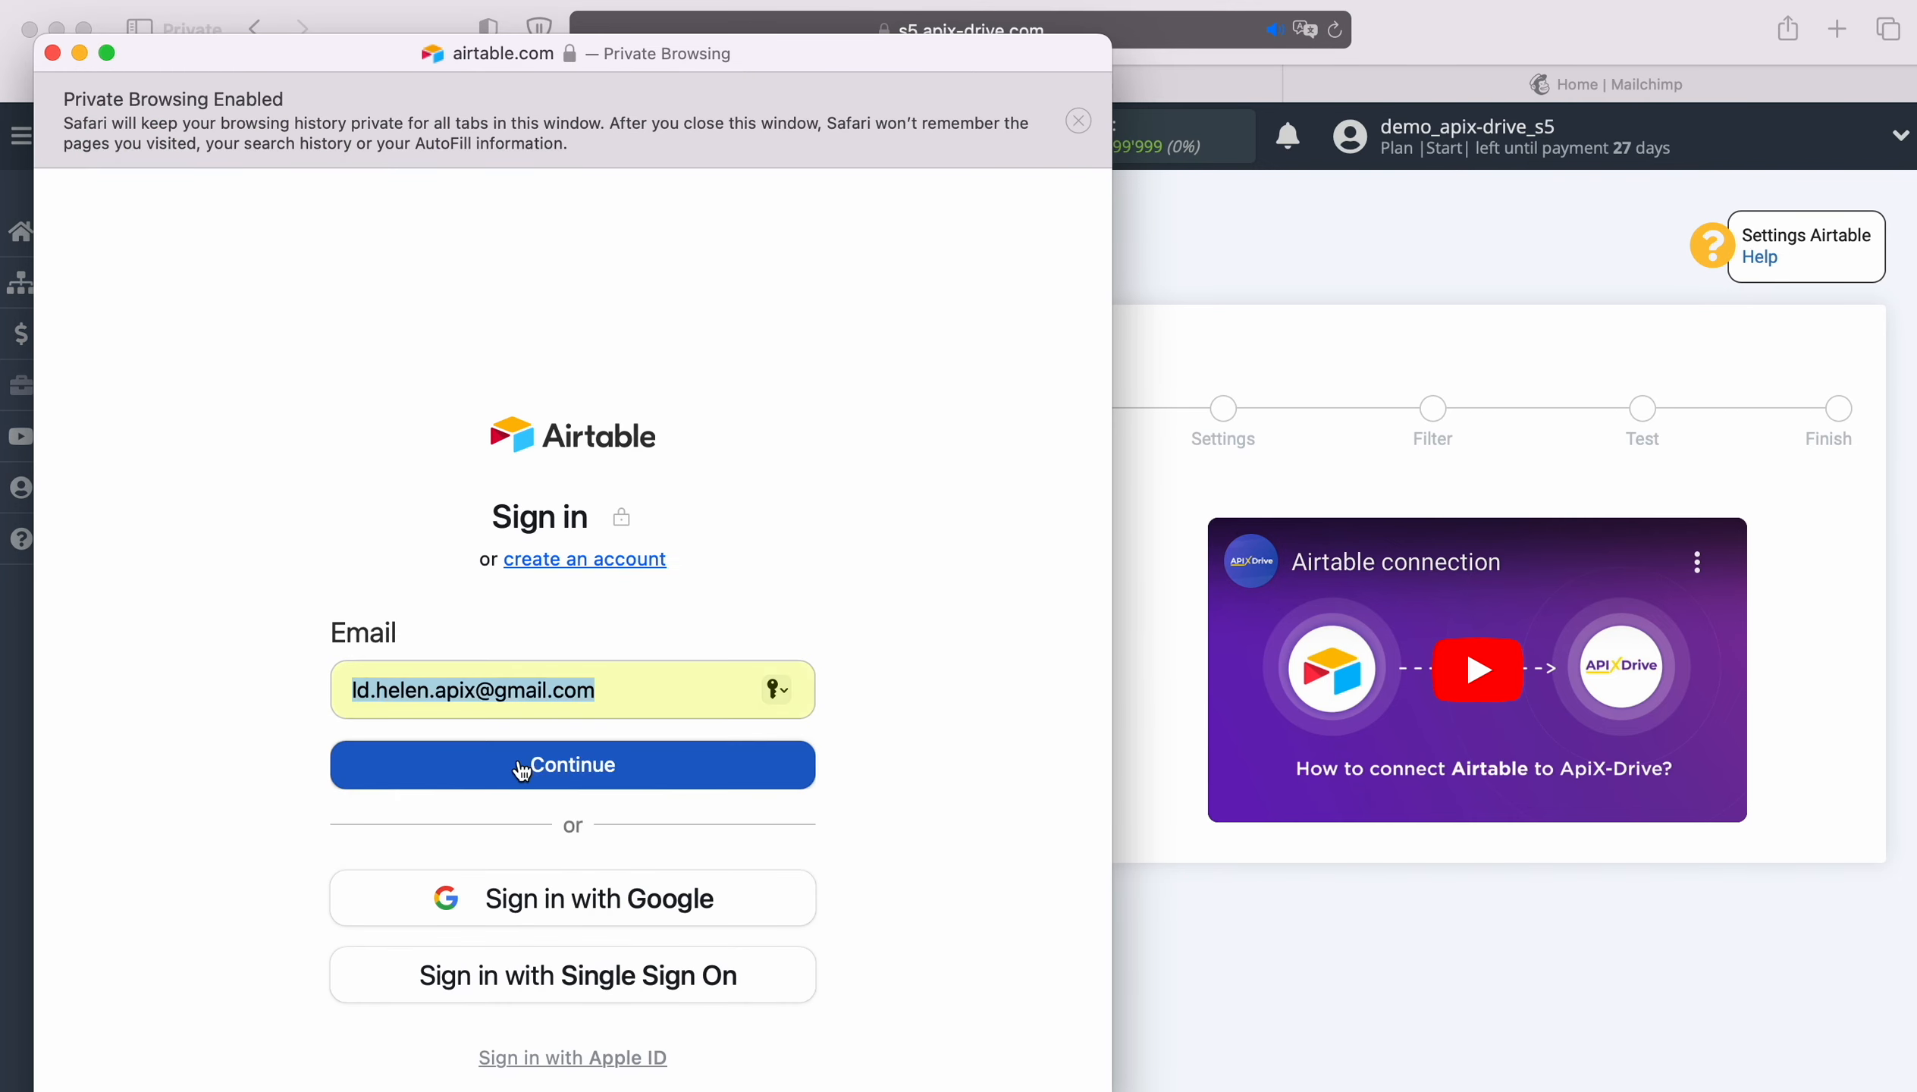
pyautogui.click(577, 771)
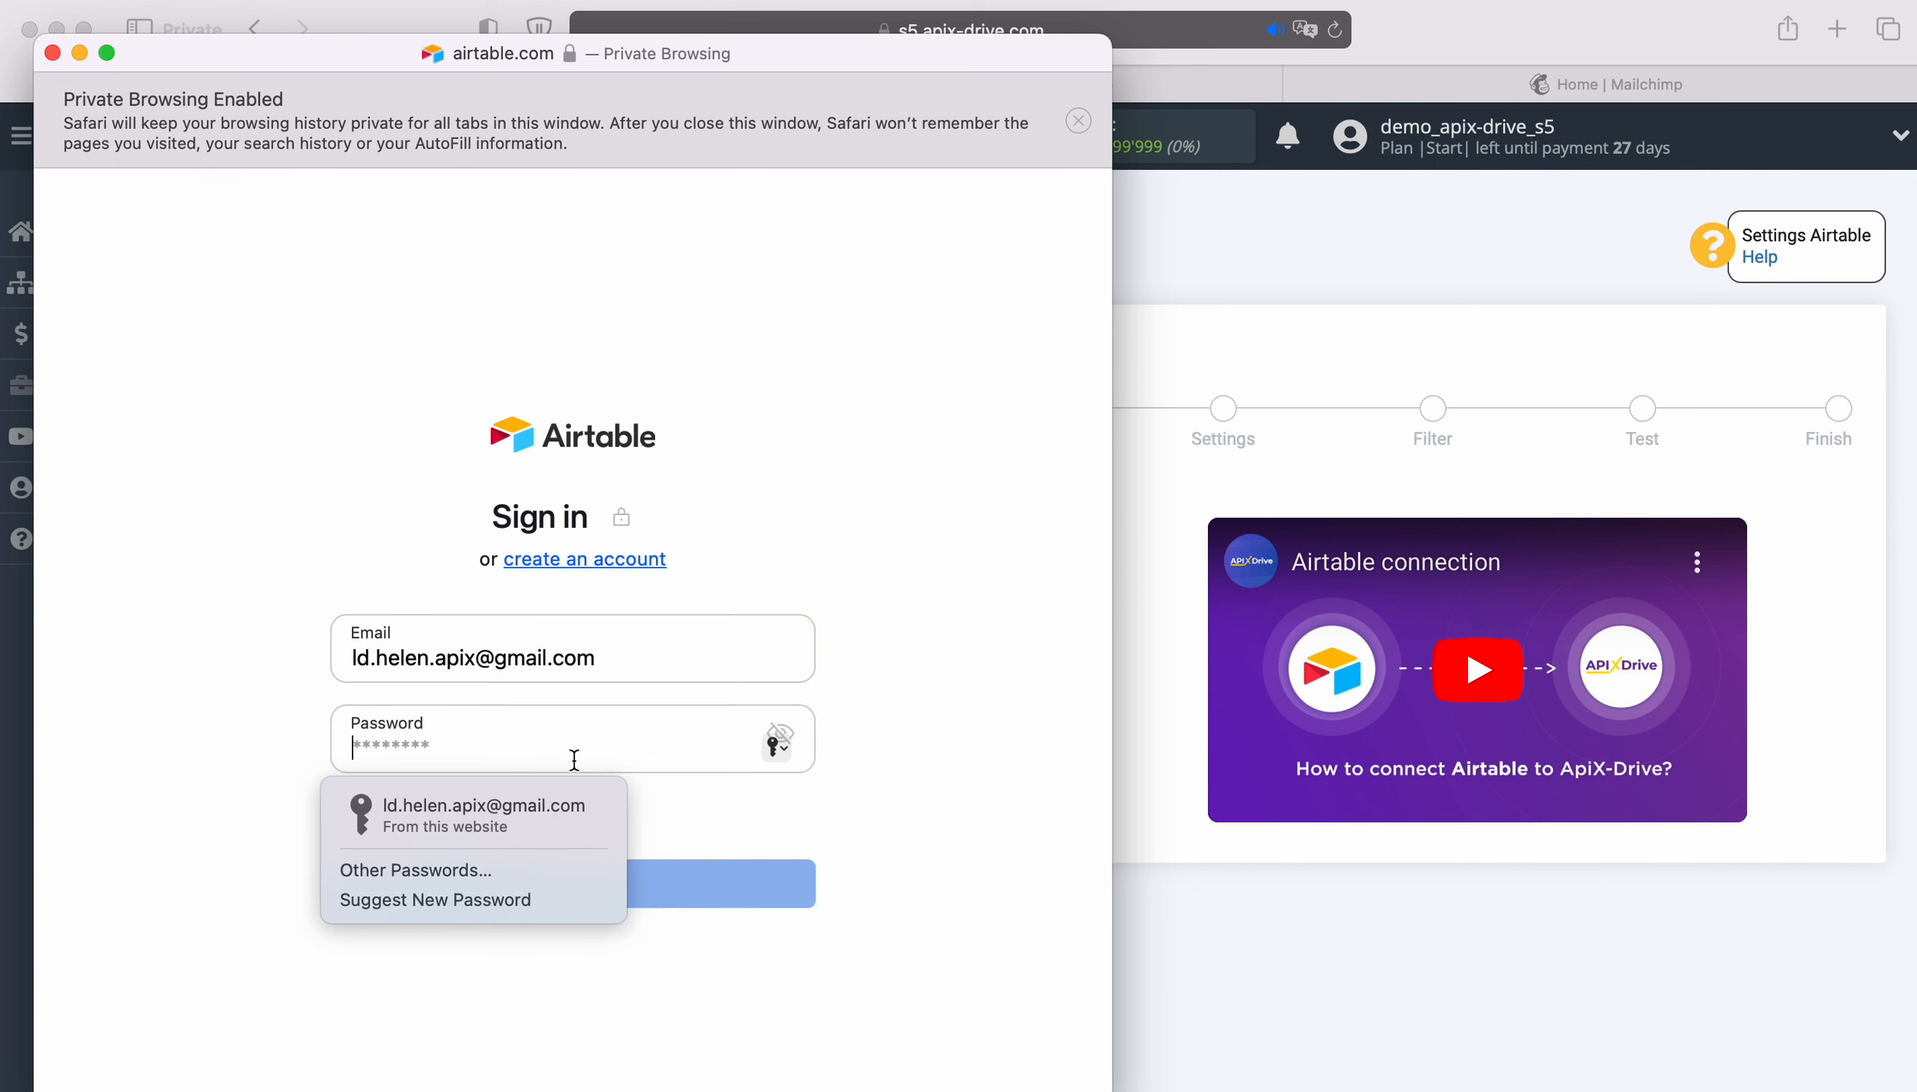
pyautogui.click(544, 804)
pyautogui.click(571, 883)
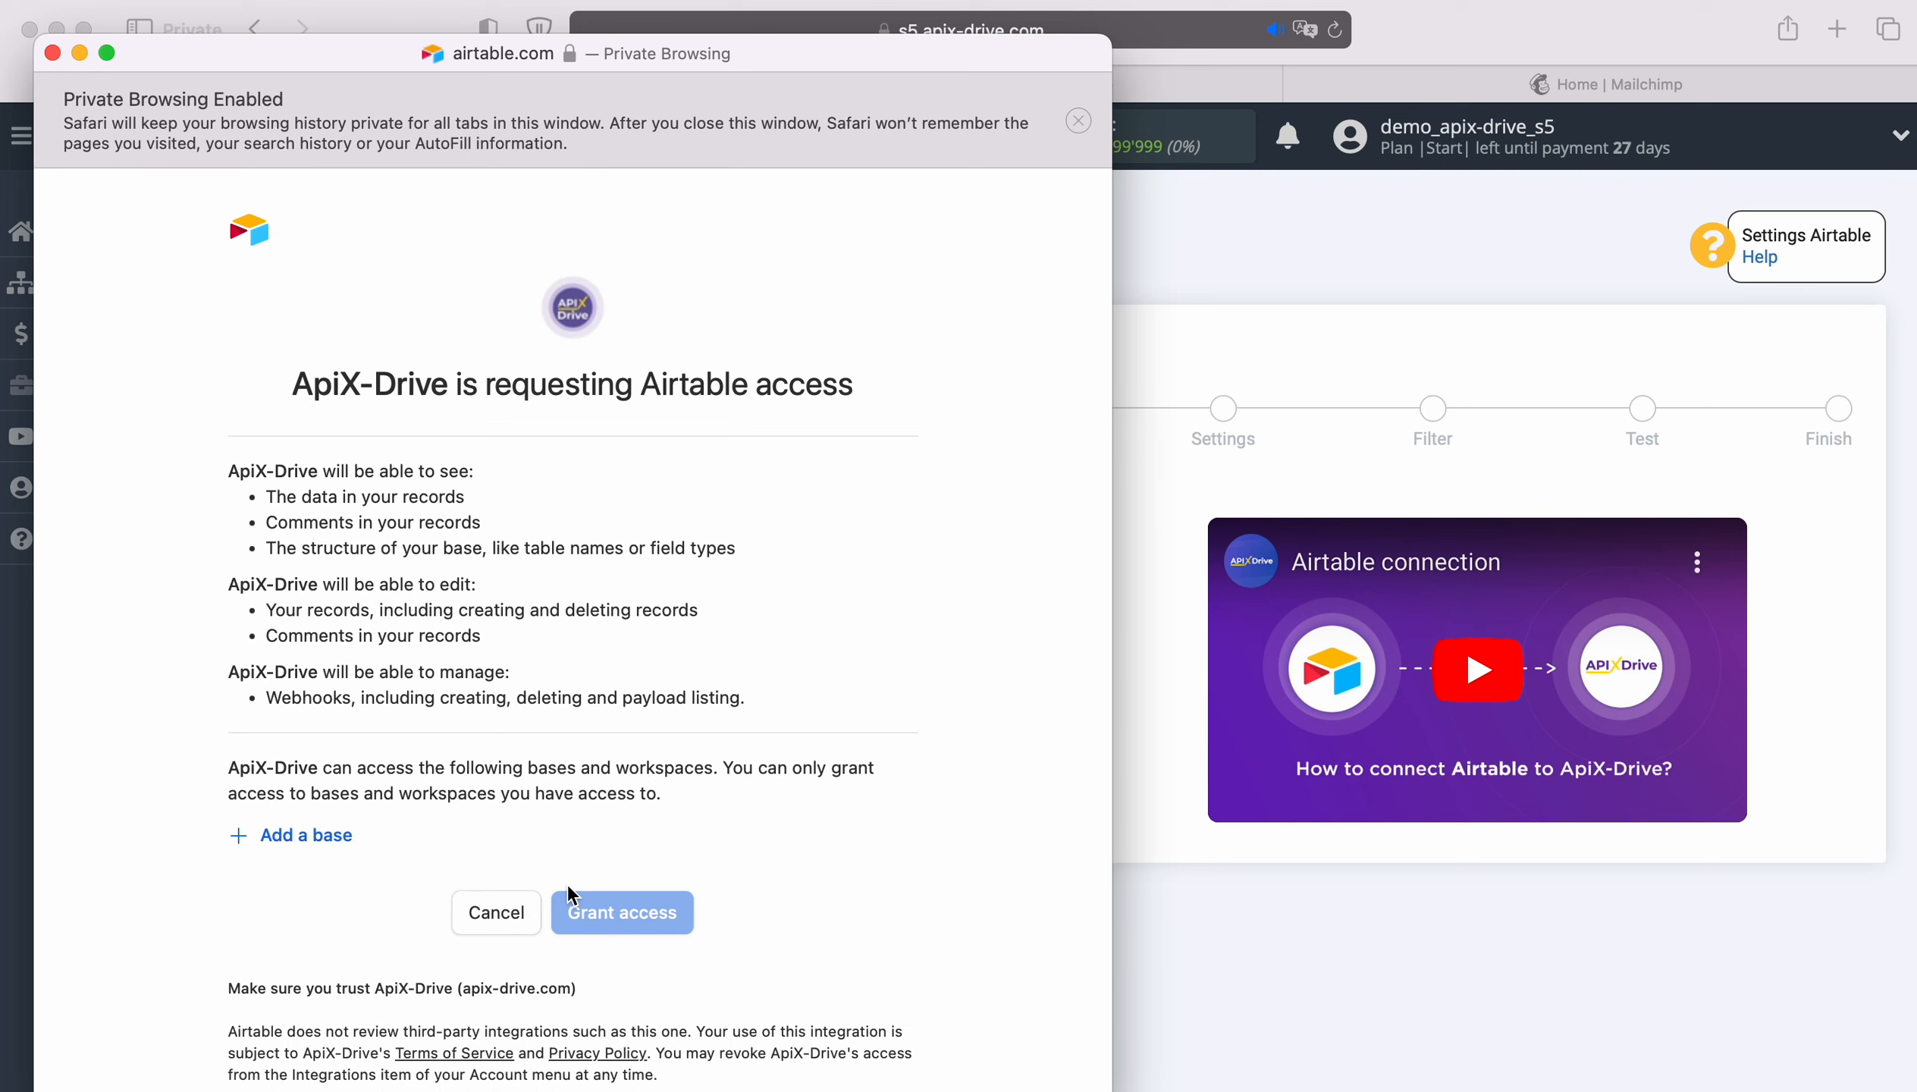
# Grant ApiX-Drive access to the New Leads and New Orders bases in Airtable.
pyautogui.click(308, 836)
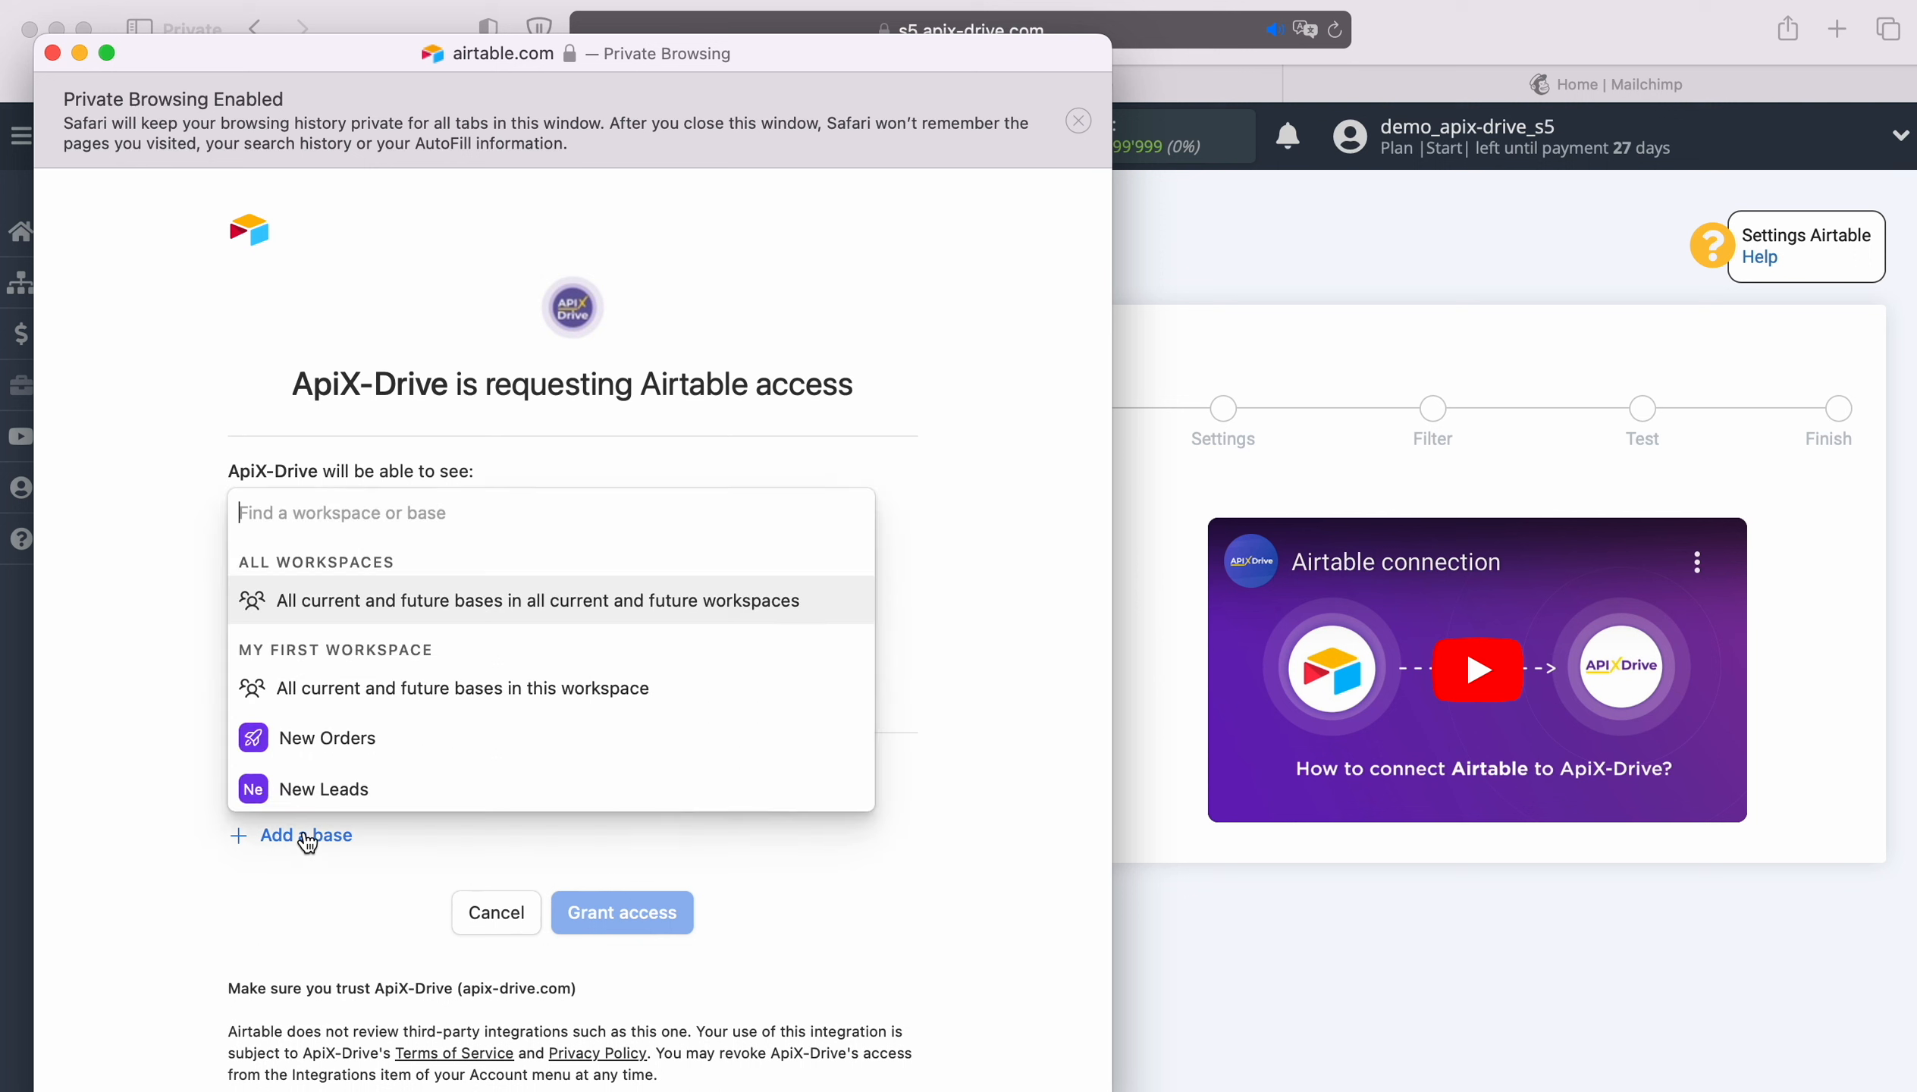
pyautogui.click(344, 788)
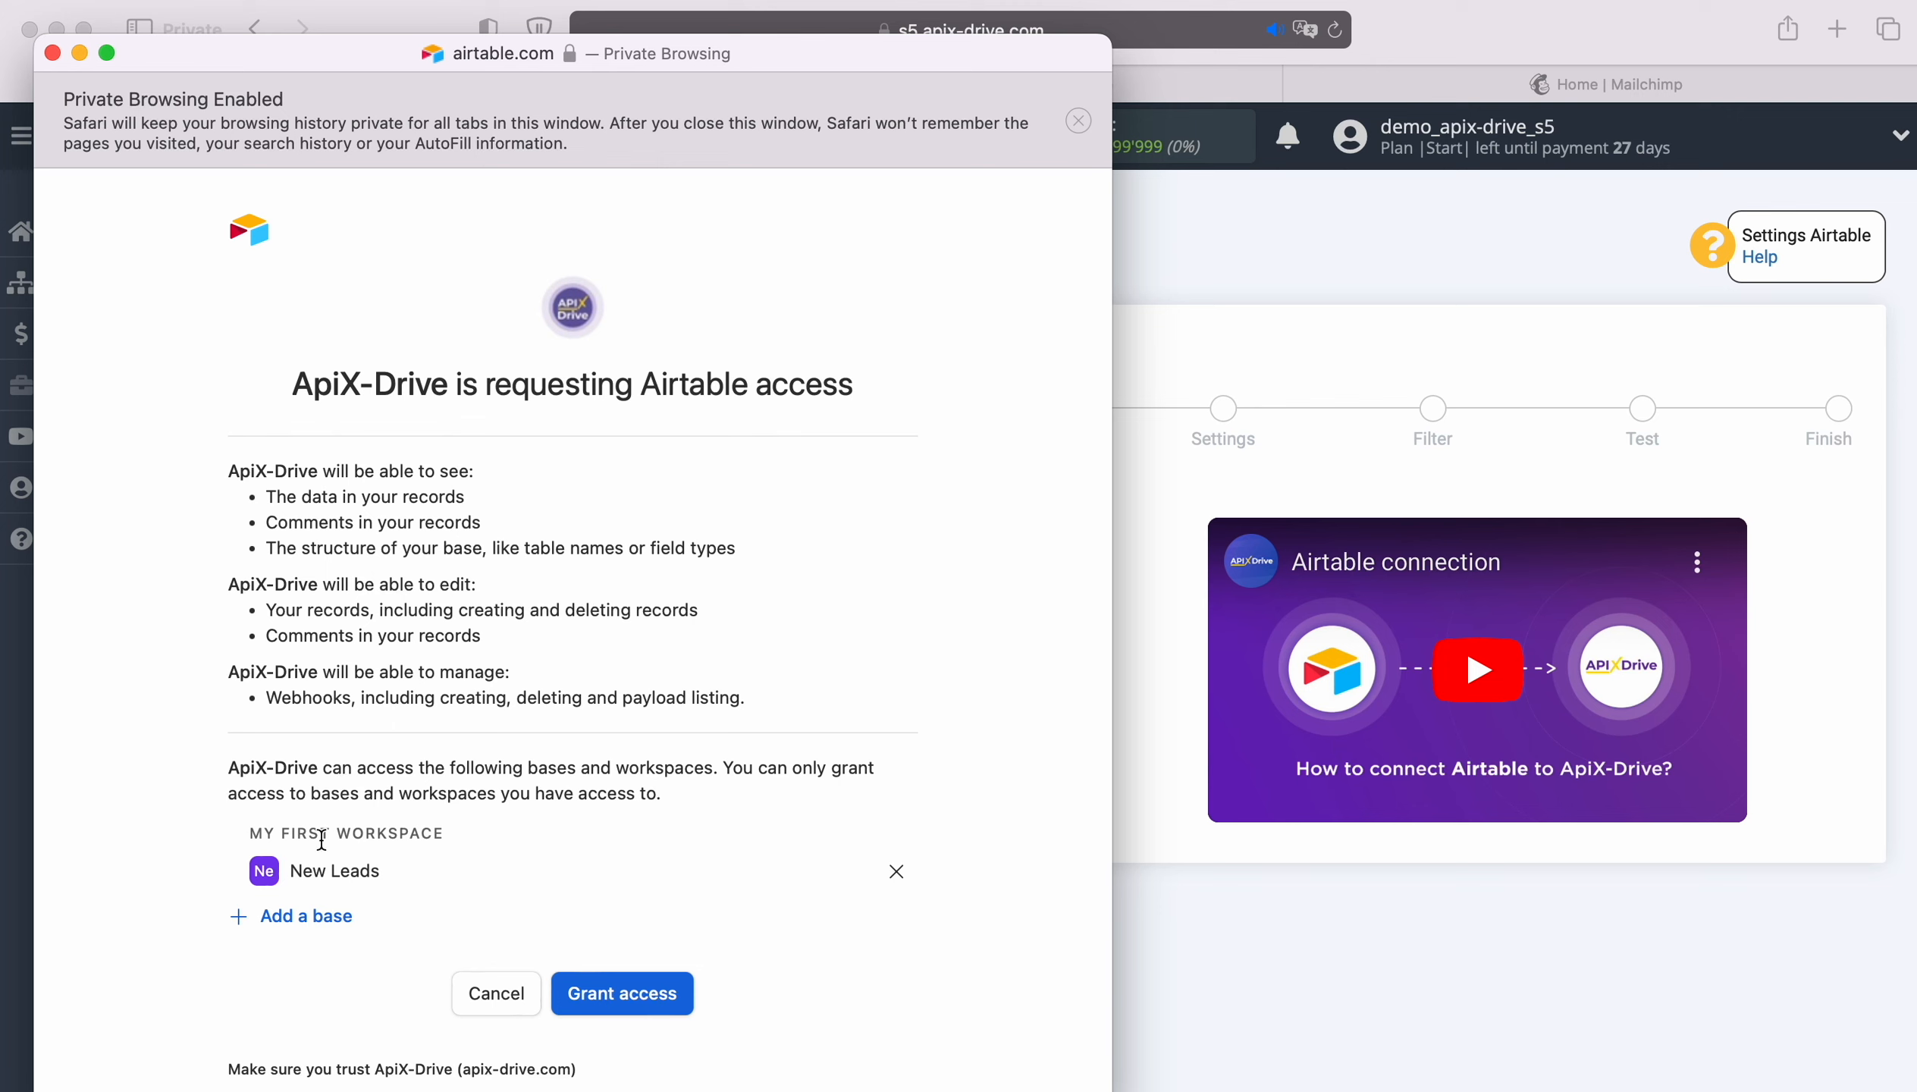
pyautogui.click(311, 916)
pyautogui.click(325, 880)
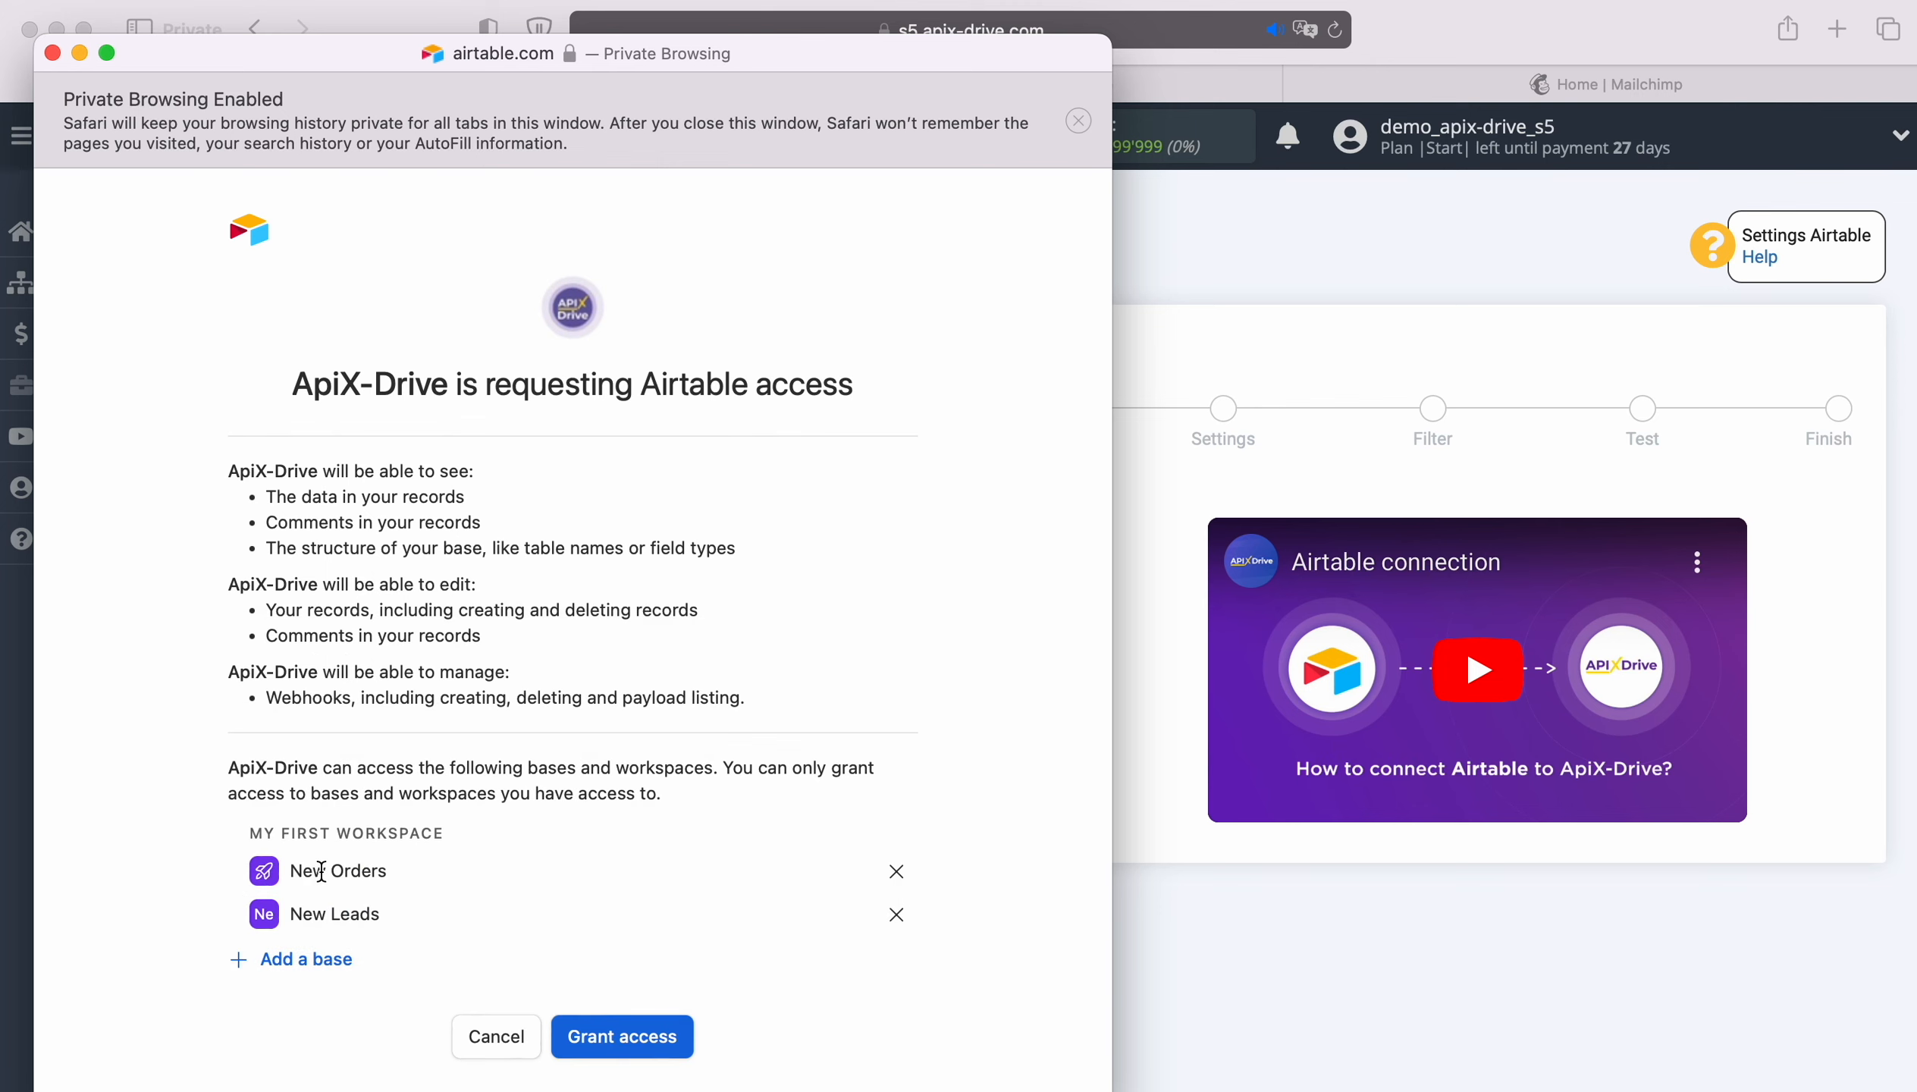
pyautogui.click(628, 1038)
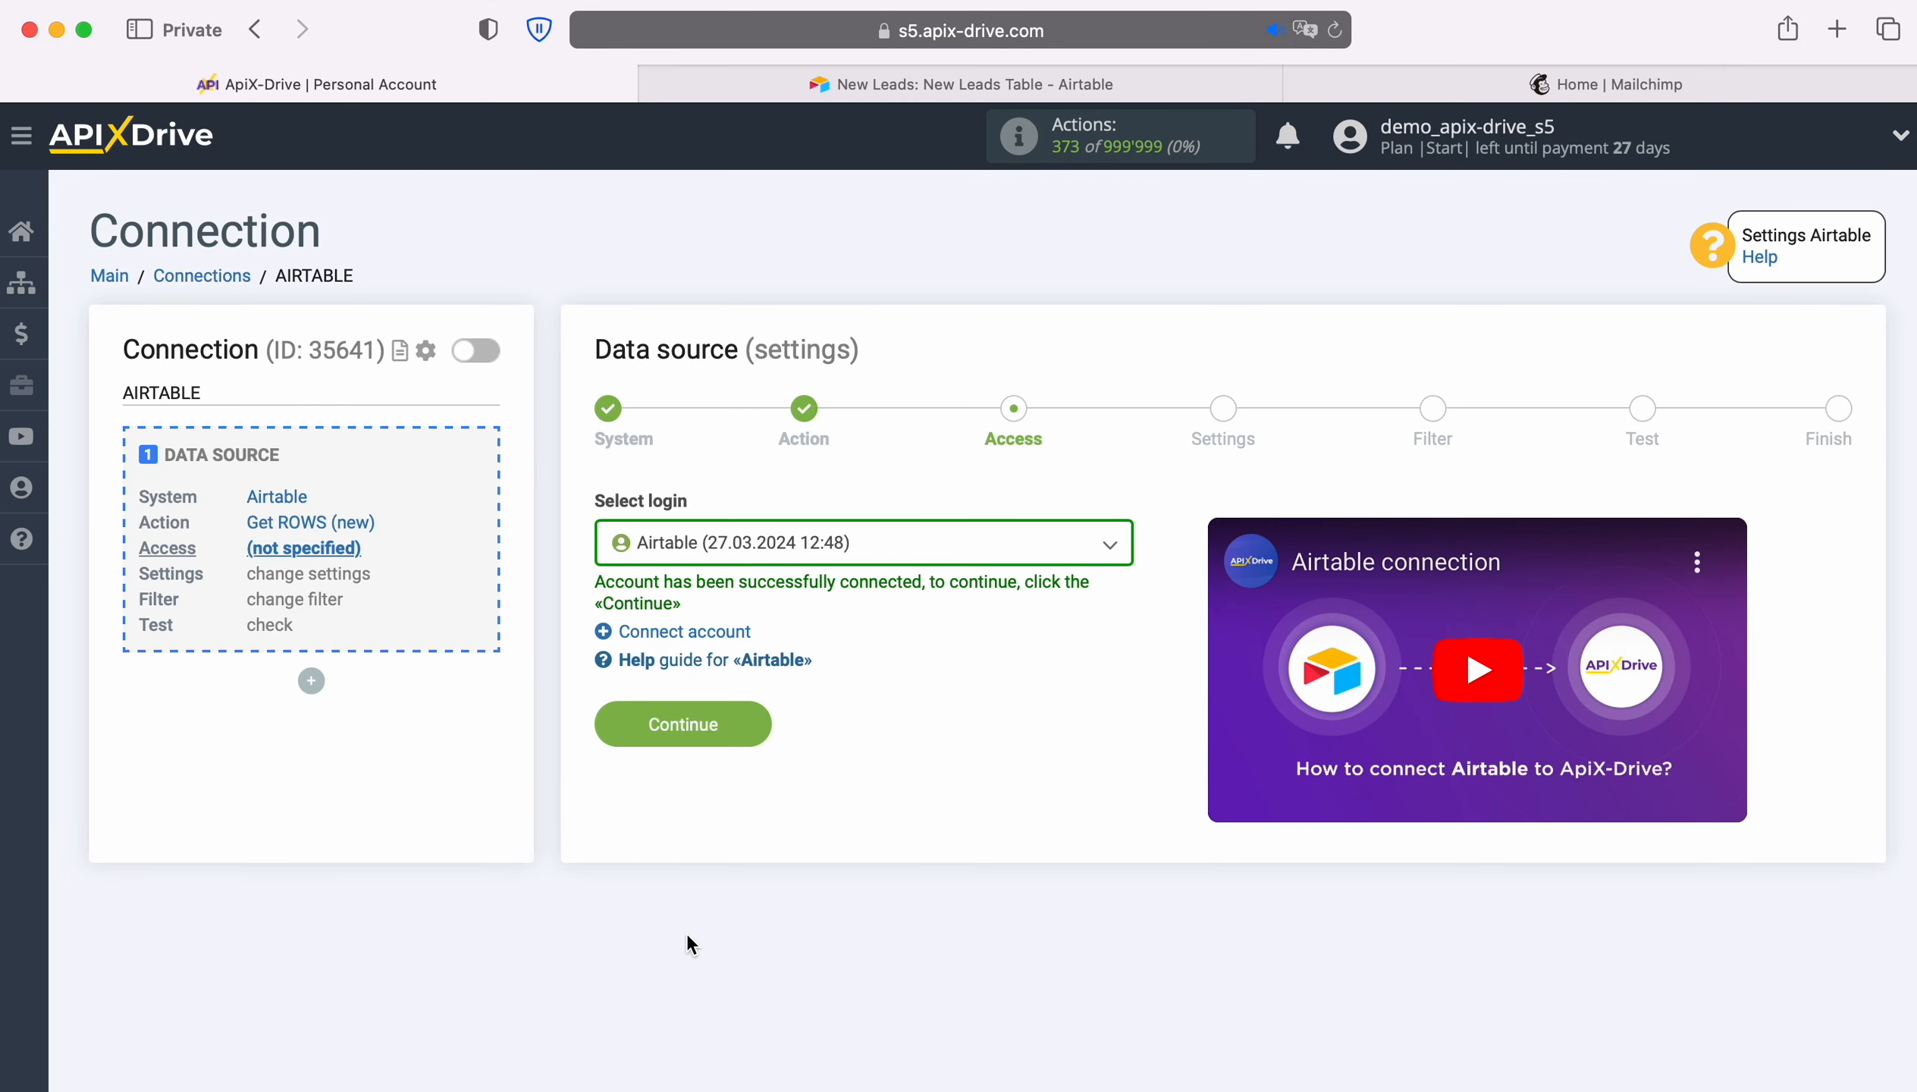
# Select the connected Airtable account as the source login and continue to the source settings.
pyautogui.click(943, 559)
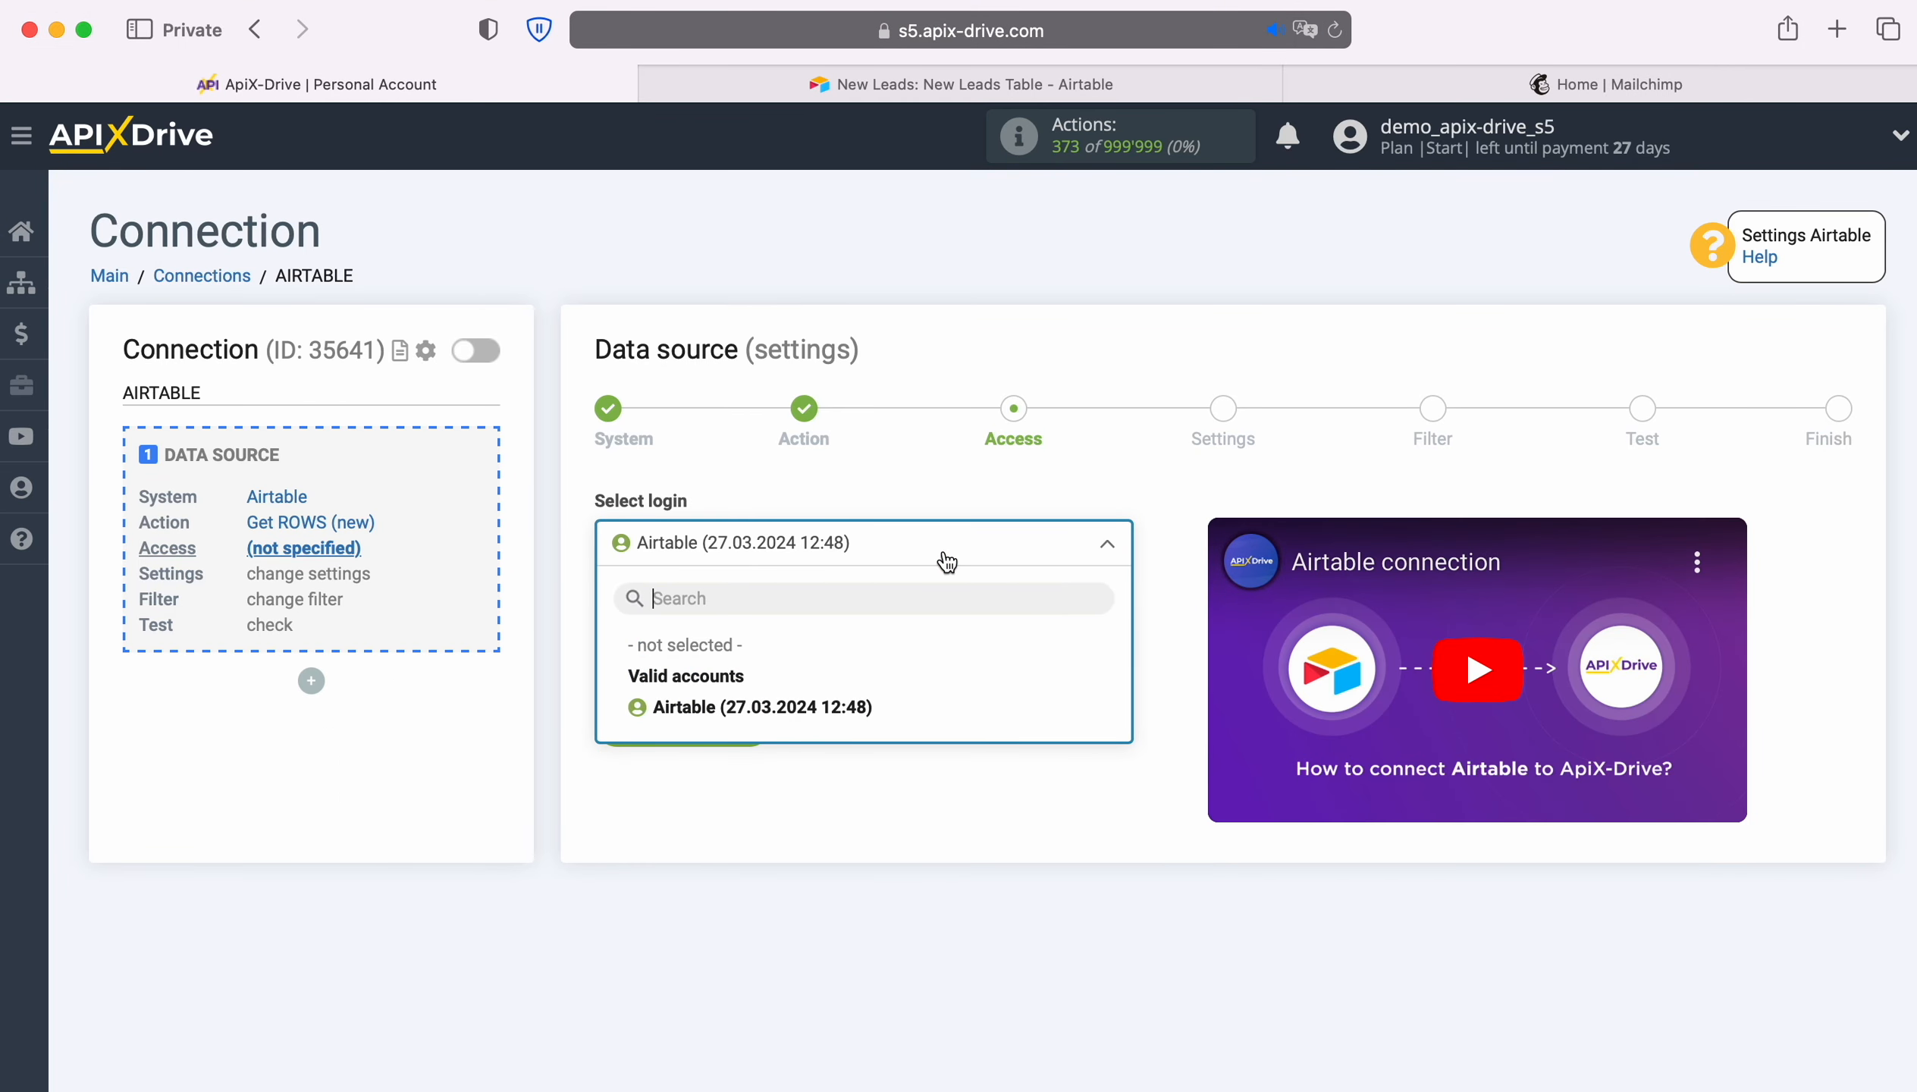
pyautogui.click(848, 710)
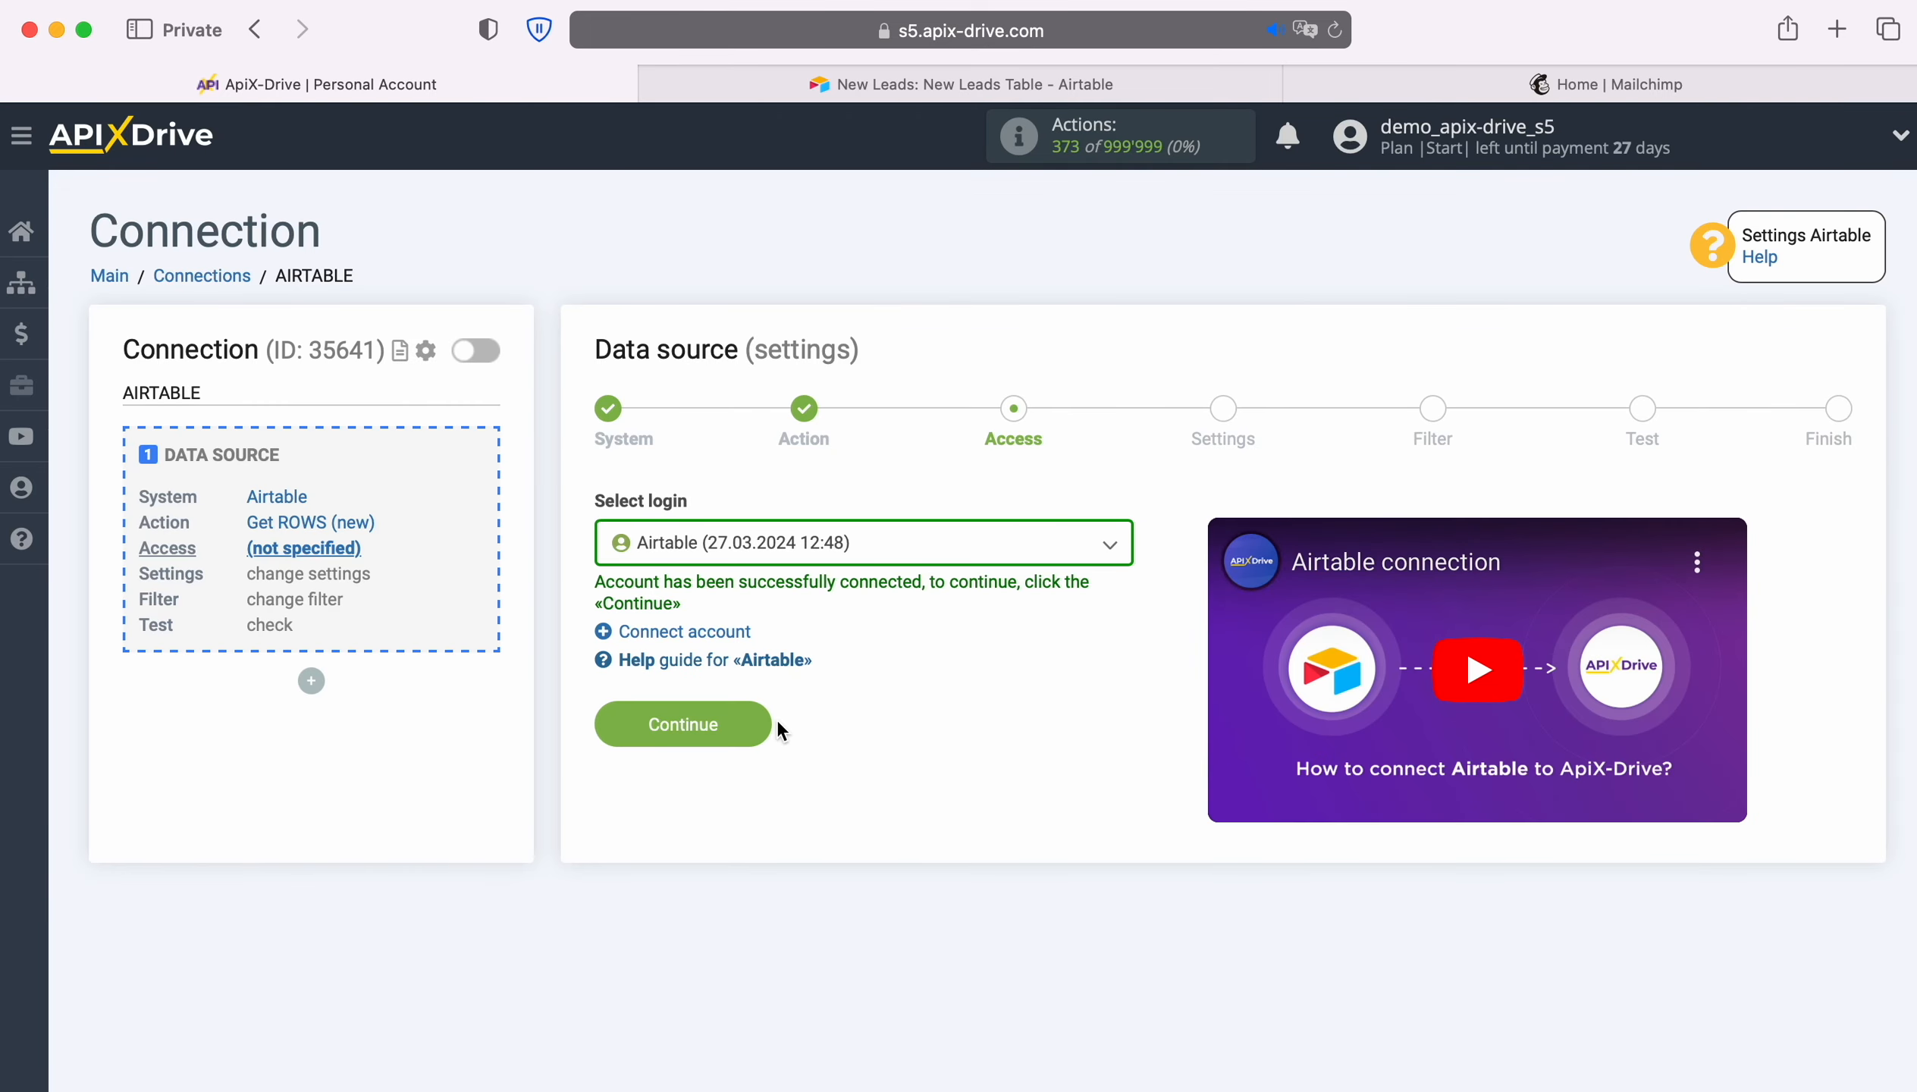
pyautogui.click(759, 723)
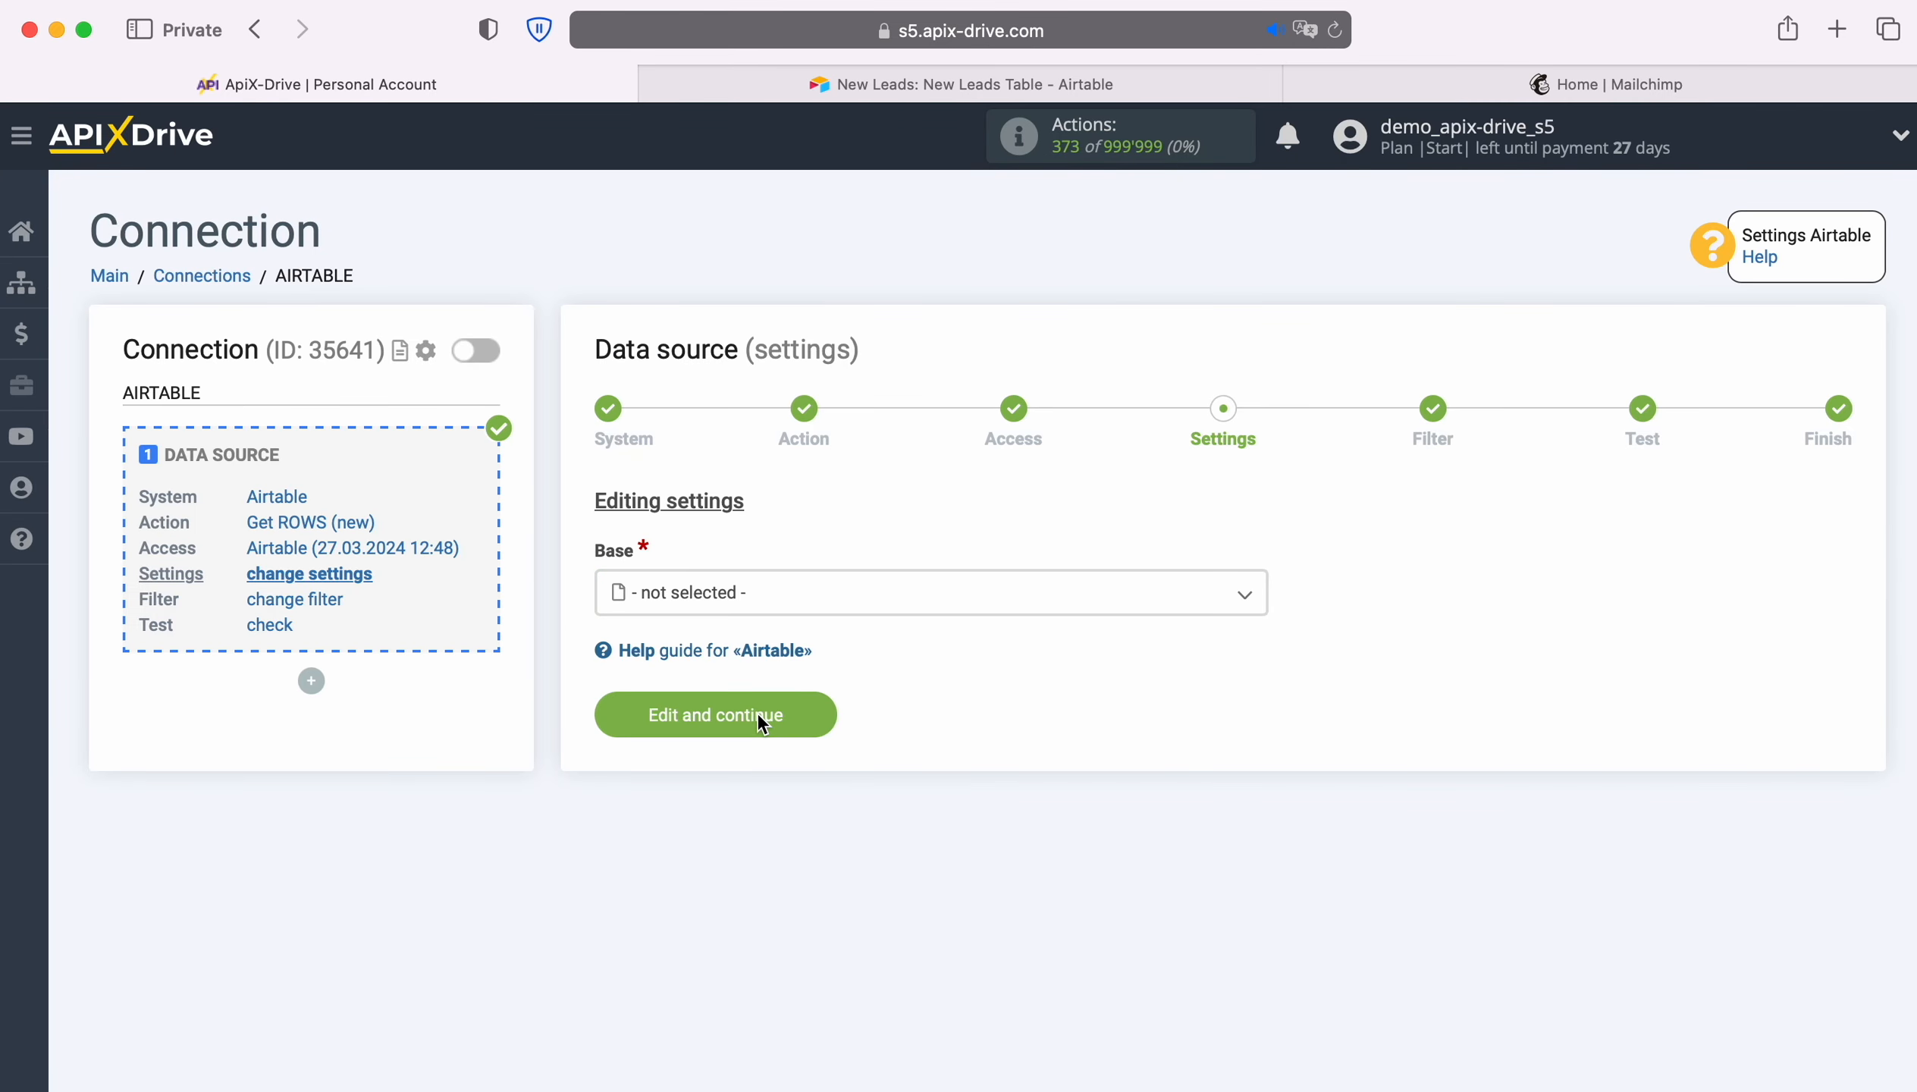
# Set the source base to New Leads and the table to New Leads Table, and open the choices for the creation-time column.
pyautogui.click(826, 597)
pyautogui.click(714, 755)
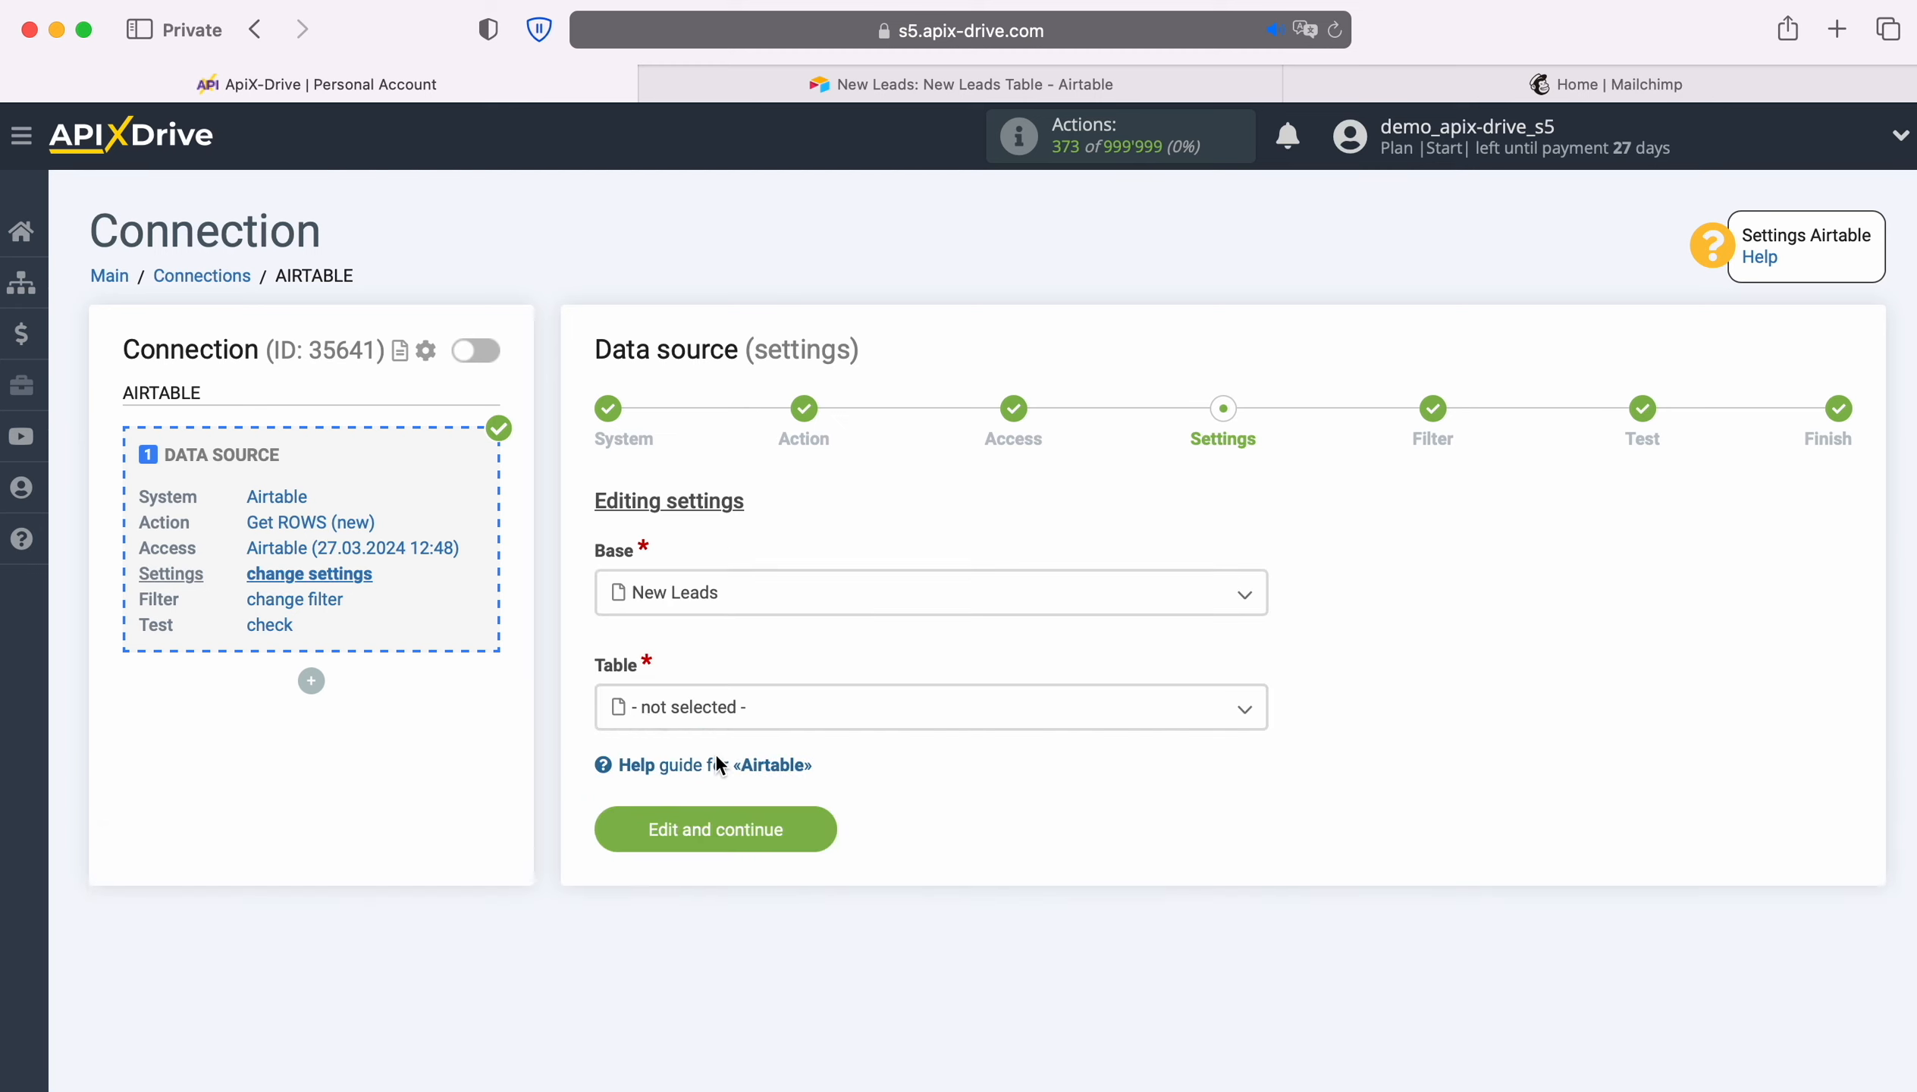
pyautogui.click(764, 719)
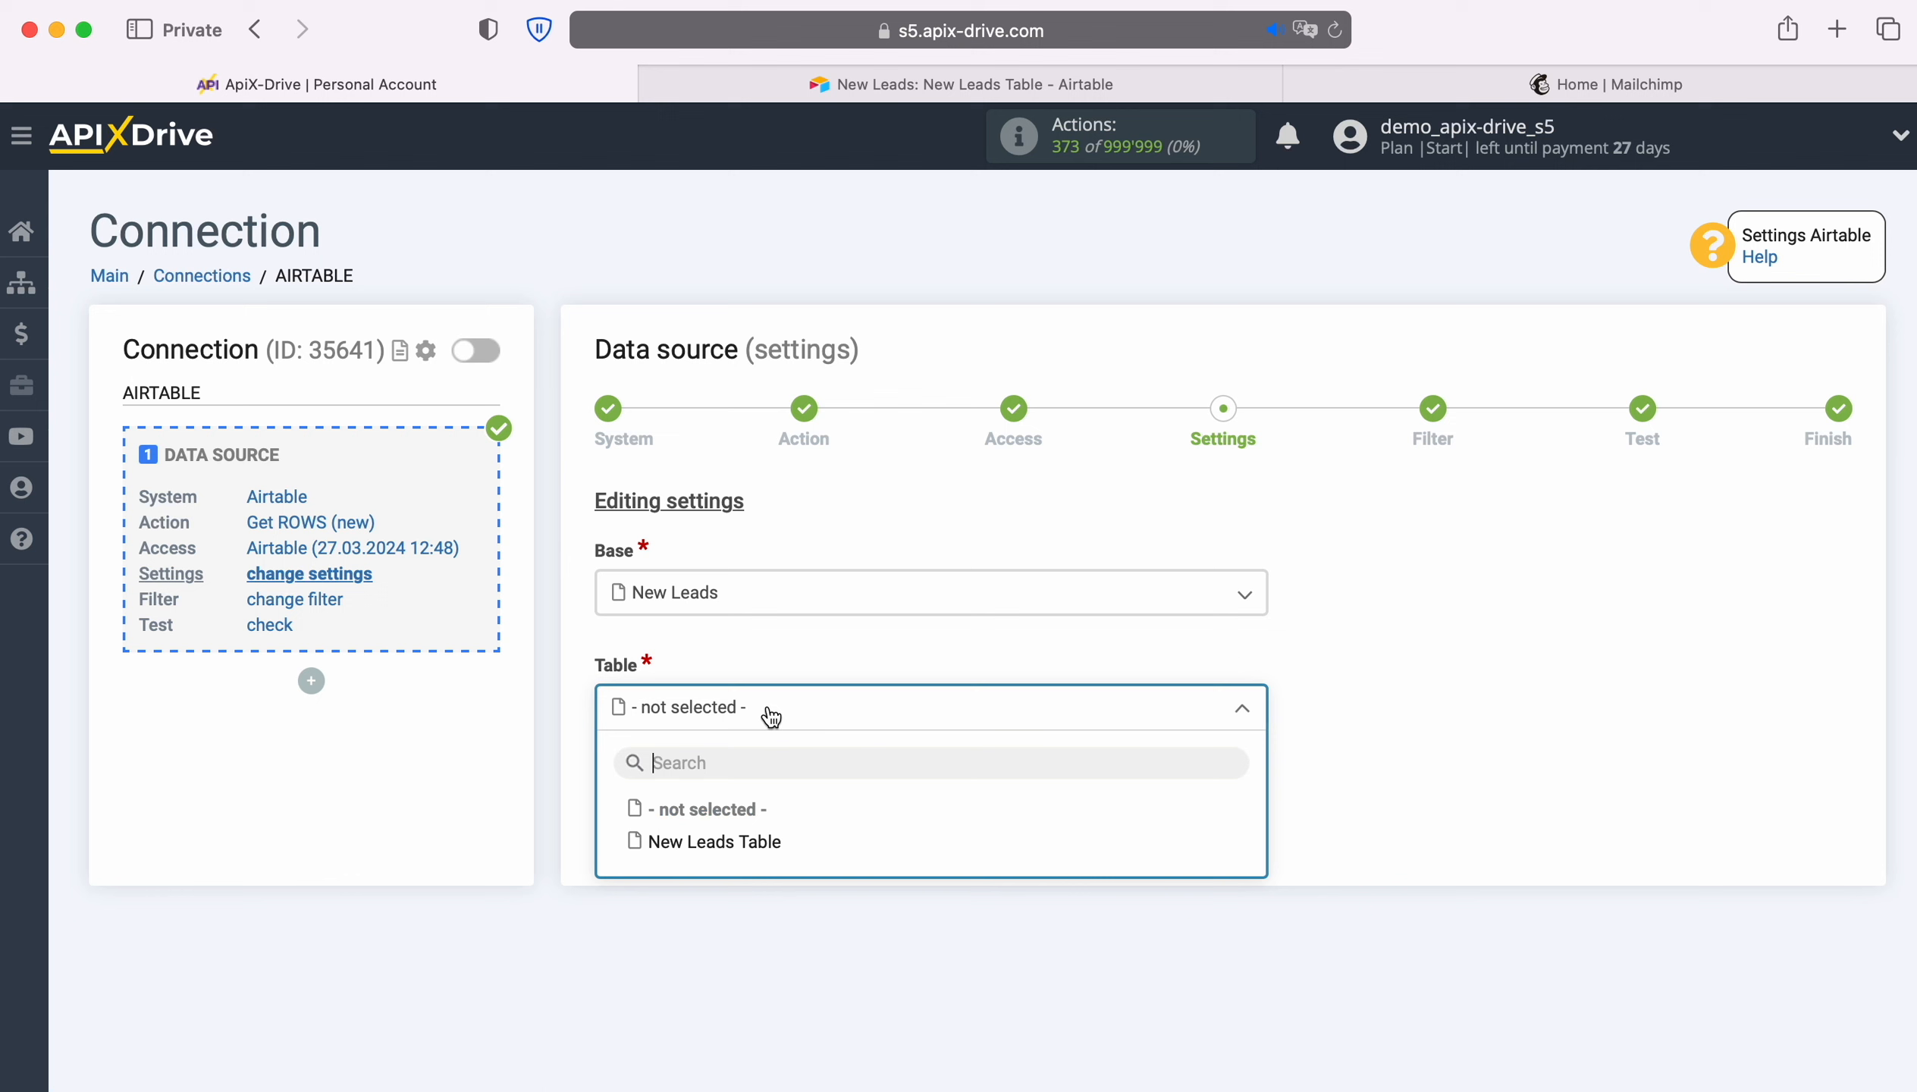
pyautogui.click(761, 842)
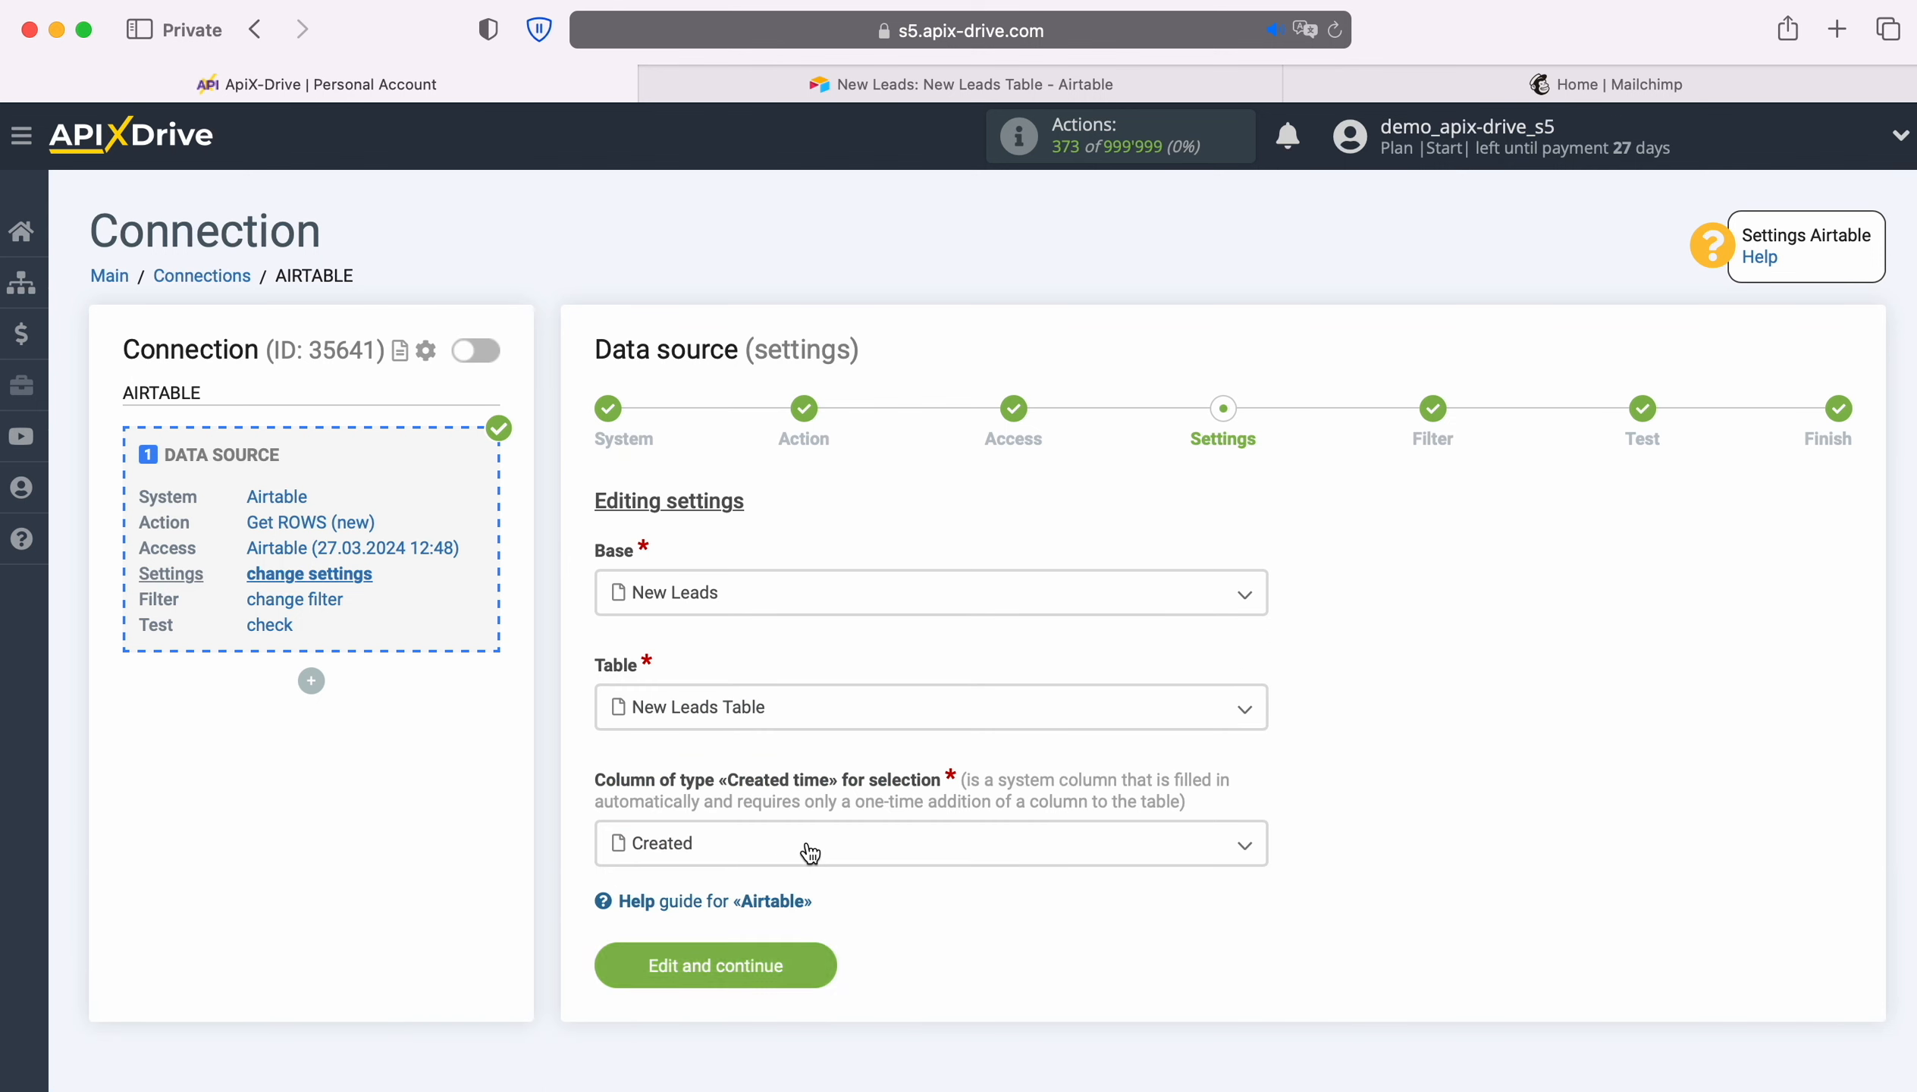
pyautogui.click(915, 857)
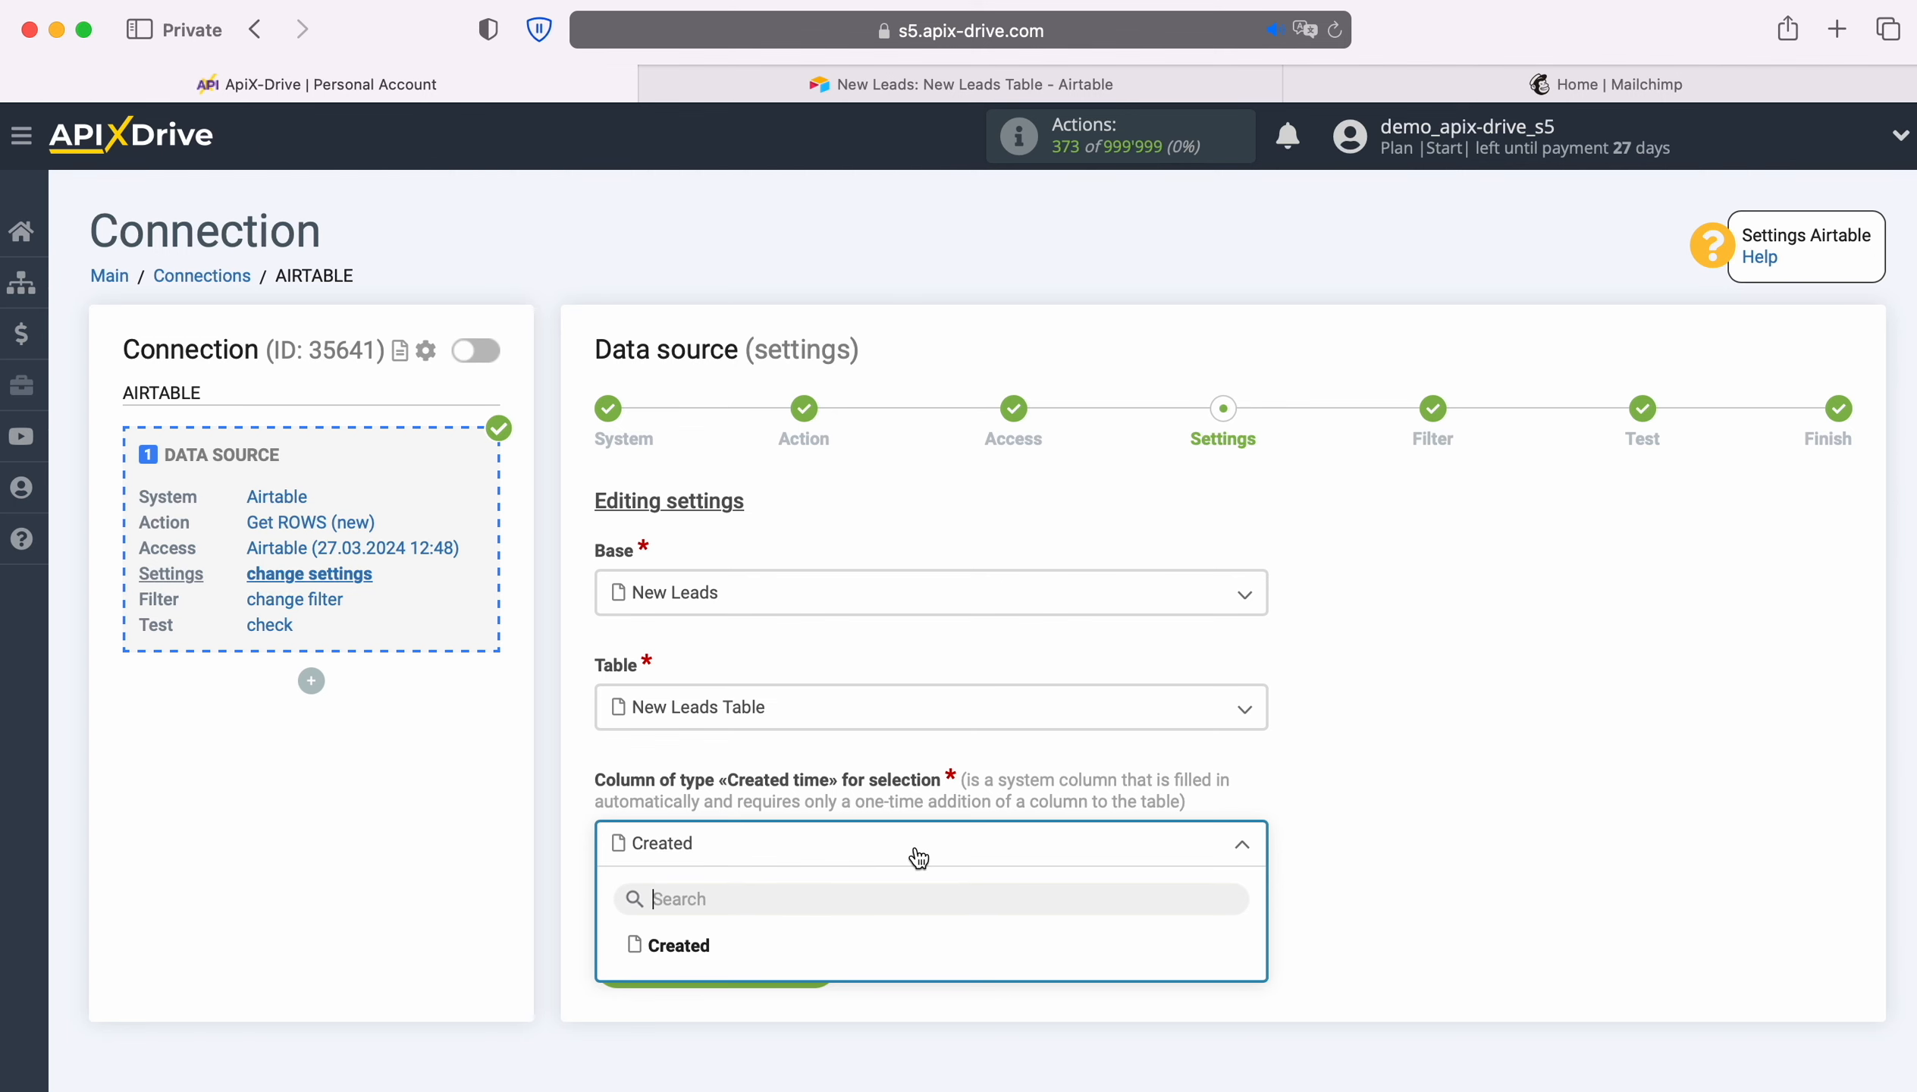
# Switch to Airtable, examine how a Created time field is added to the New Leads Table, and return to ApiX-Drive.
pyautogui.click(807, 85)
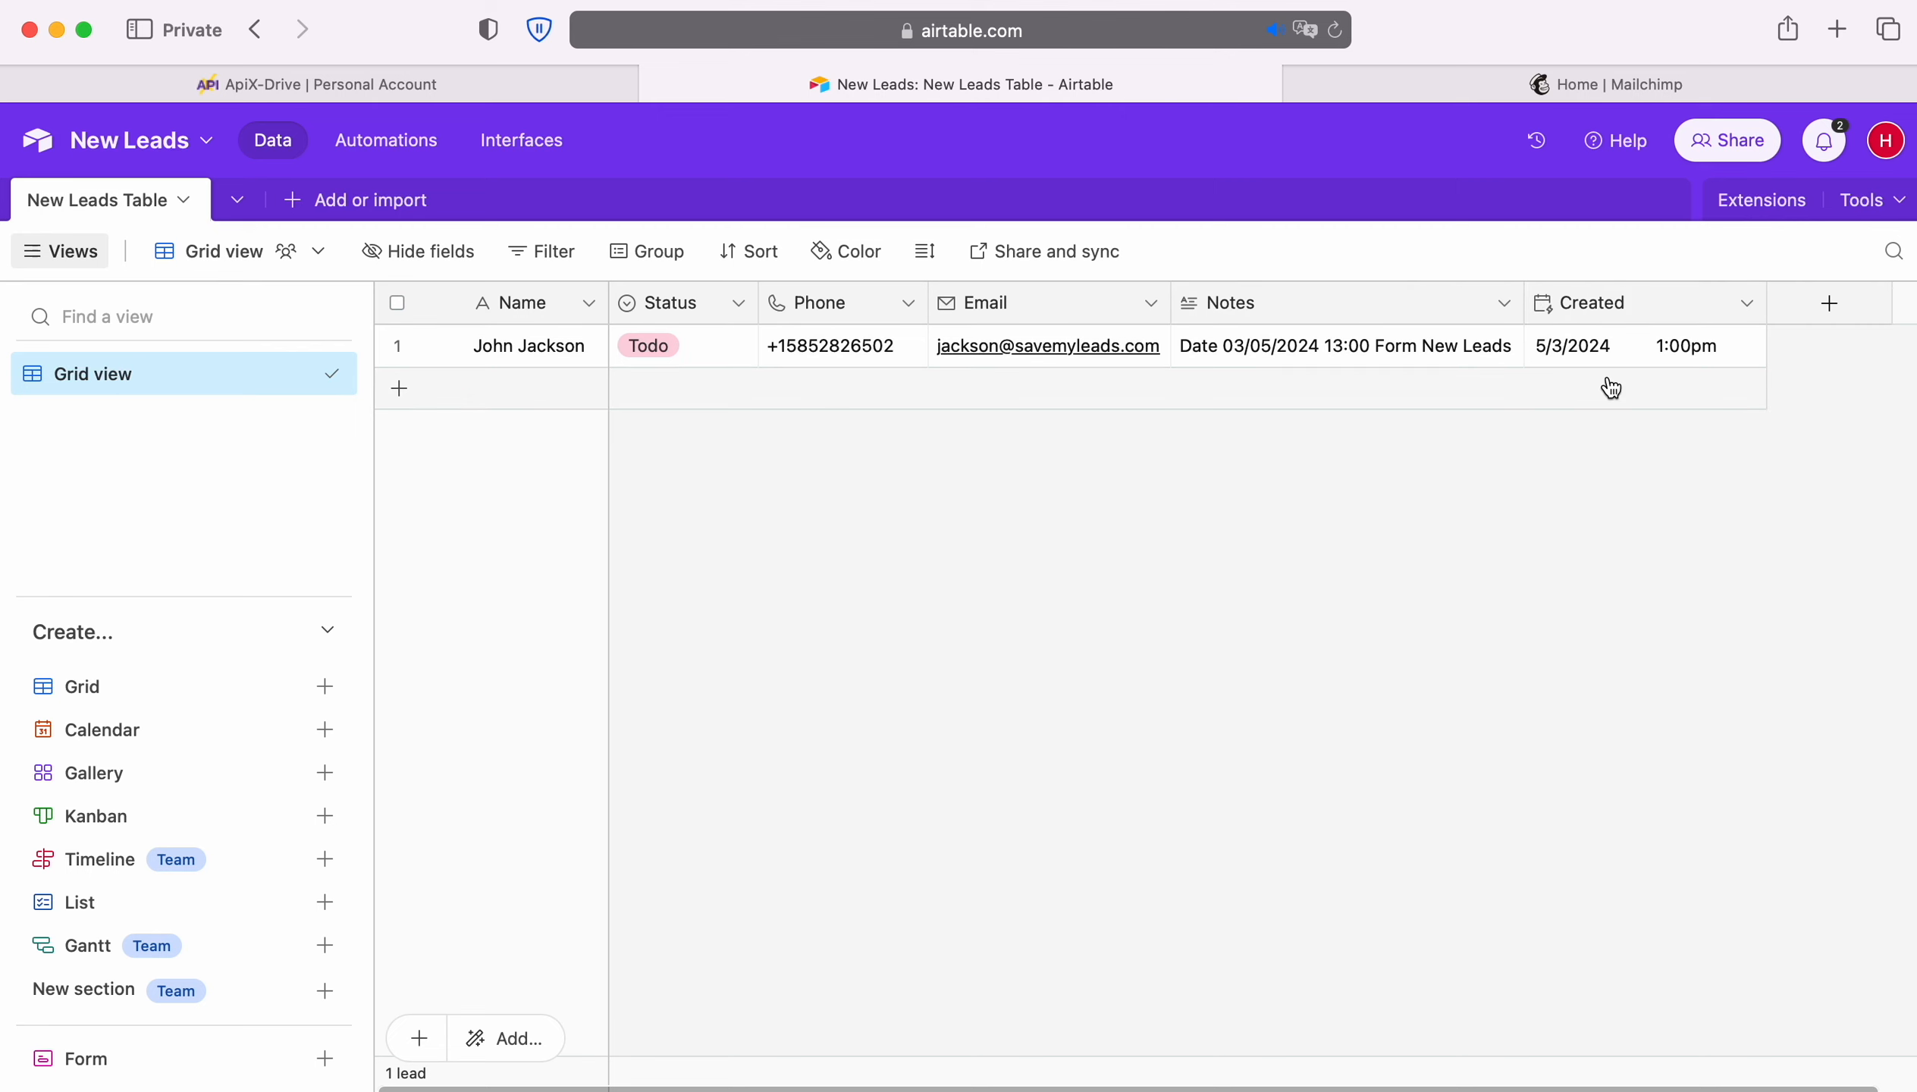
pyautogui.click(1830, 304)
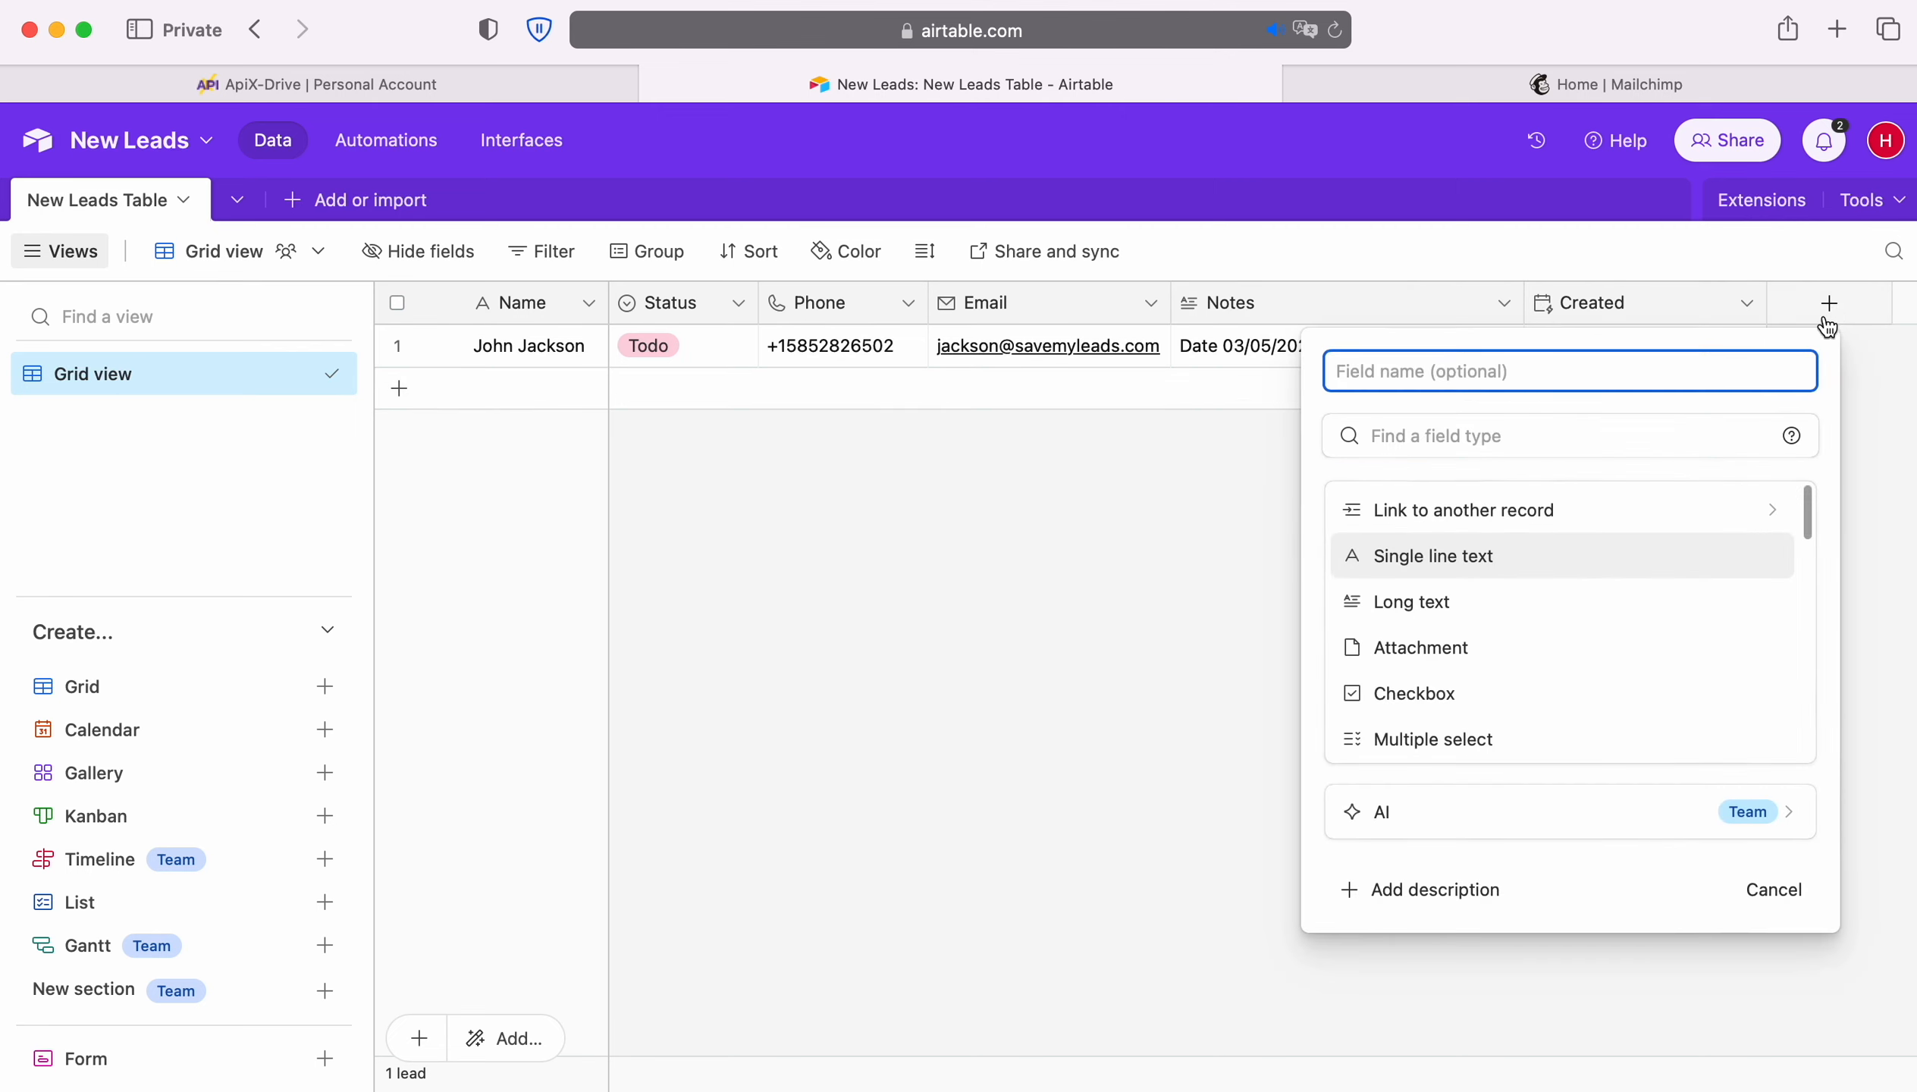
pyautogui.scroll(-5, 1583, 655)
pyautogui.scroll(-10, 1583, 655)
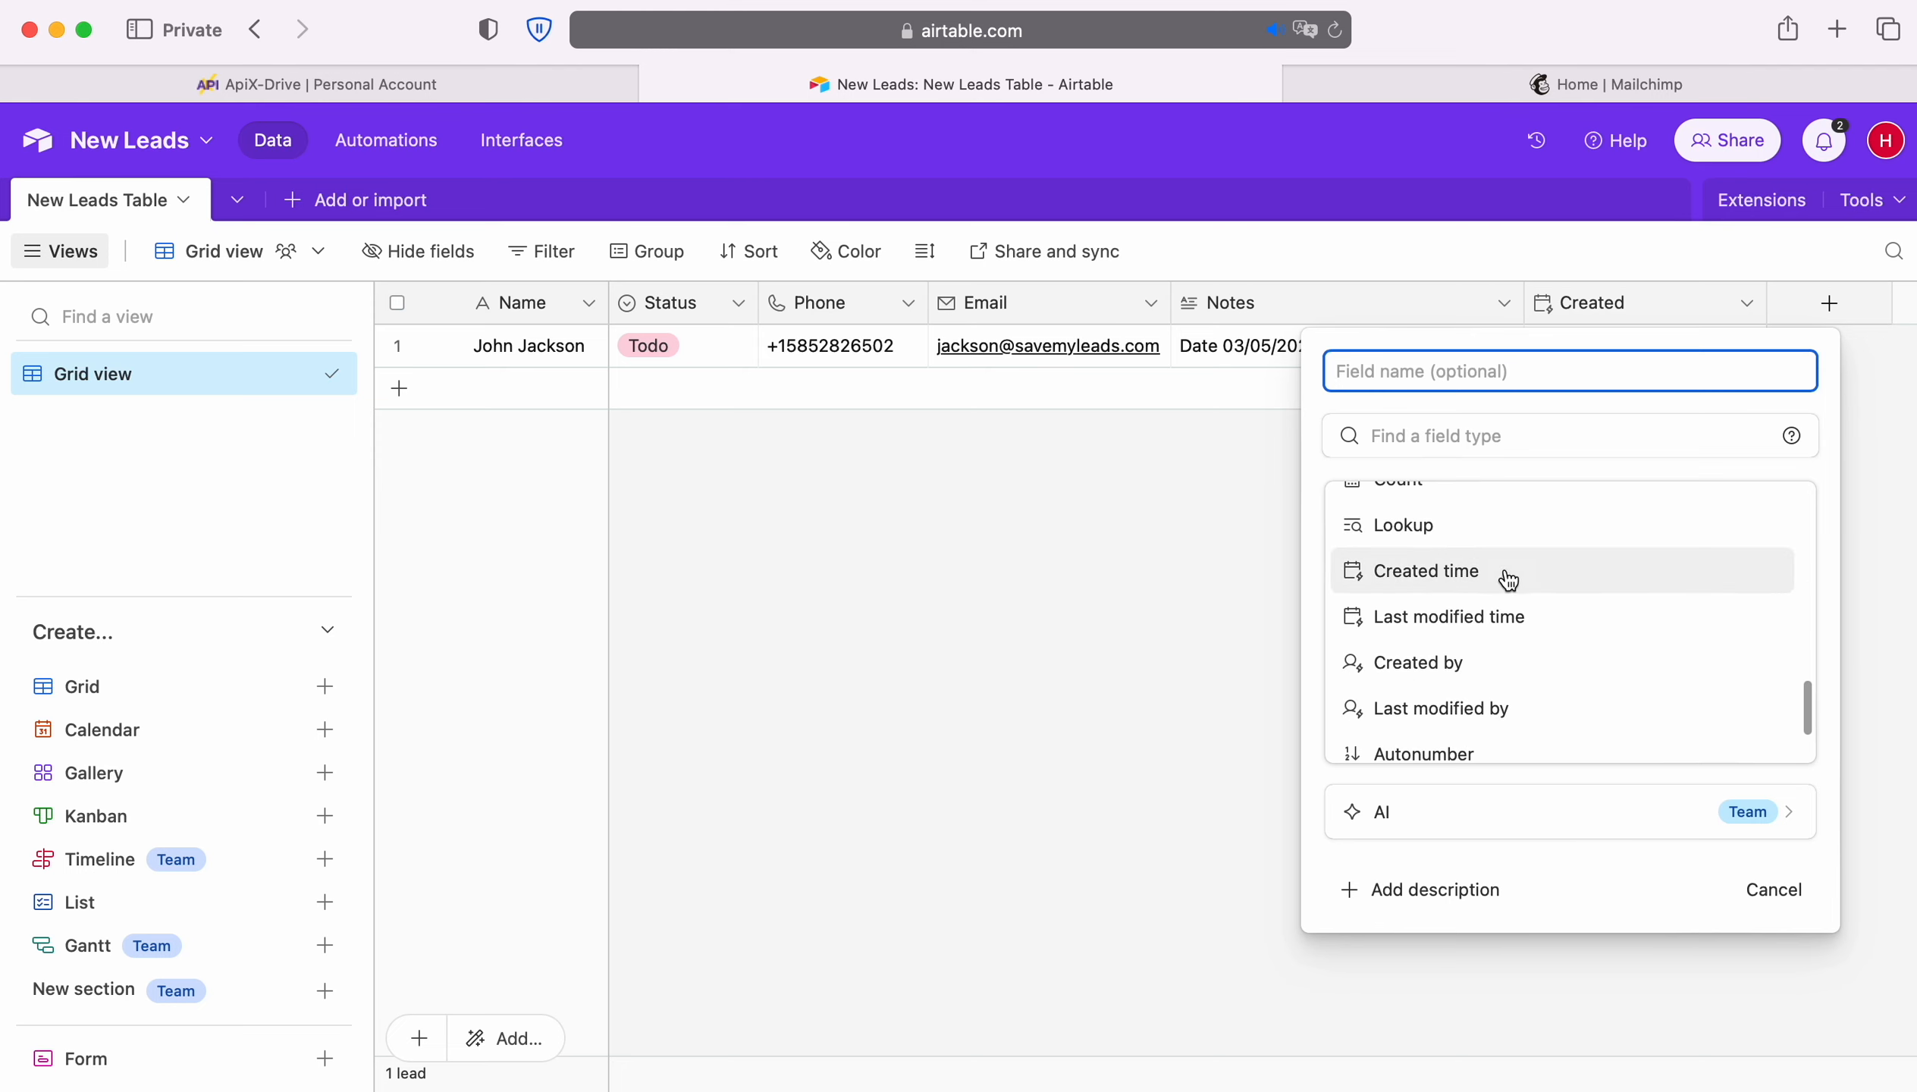
pyautogui.click(1025, 604)
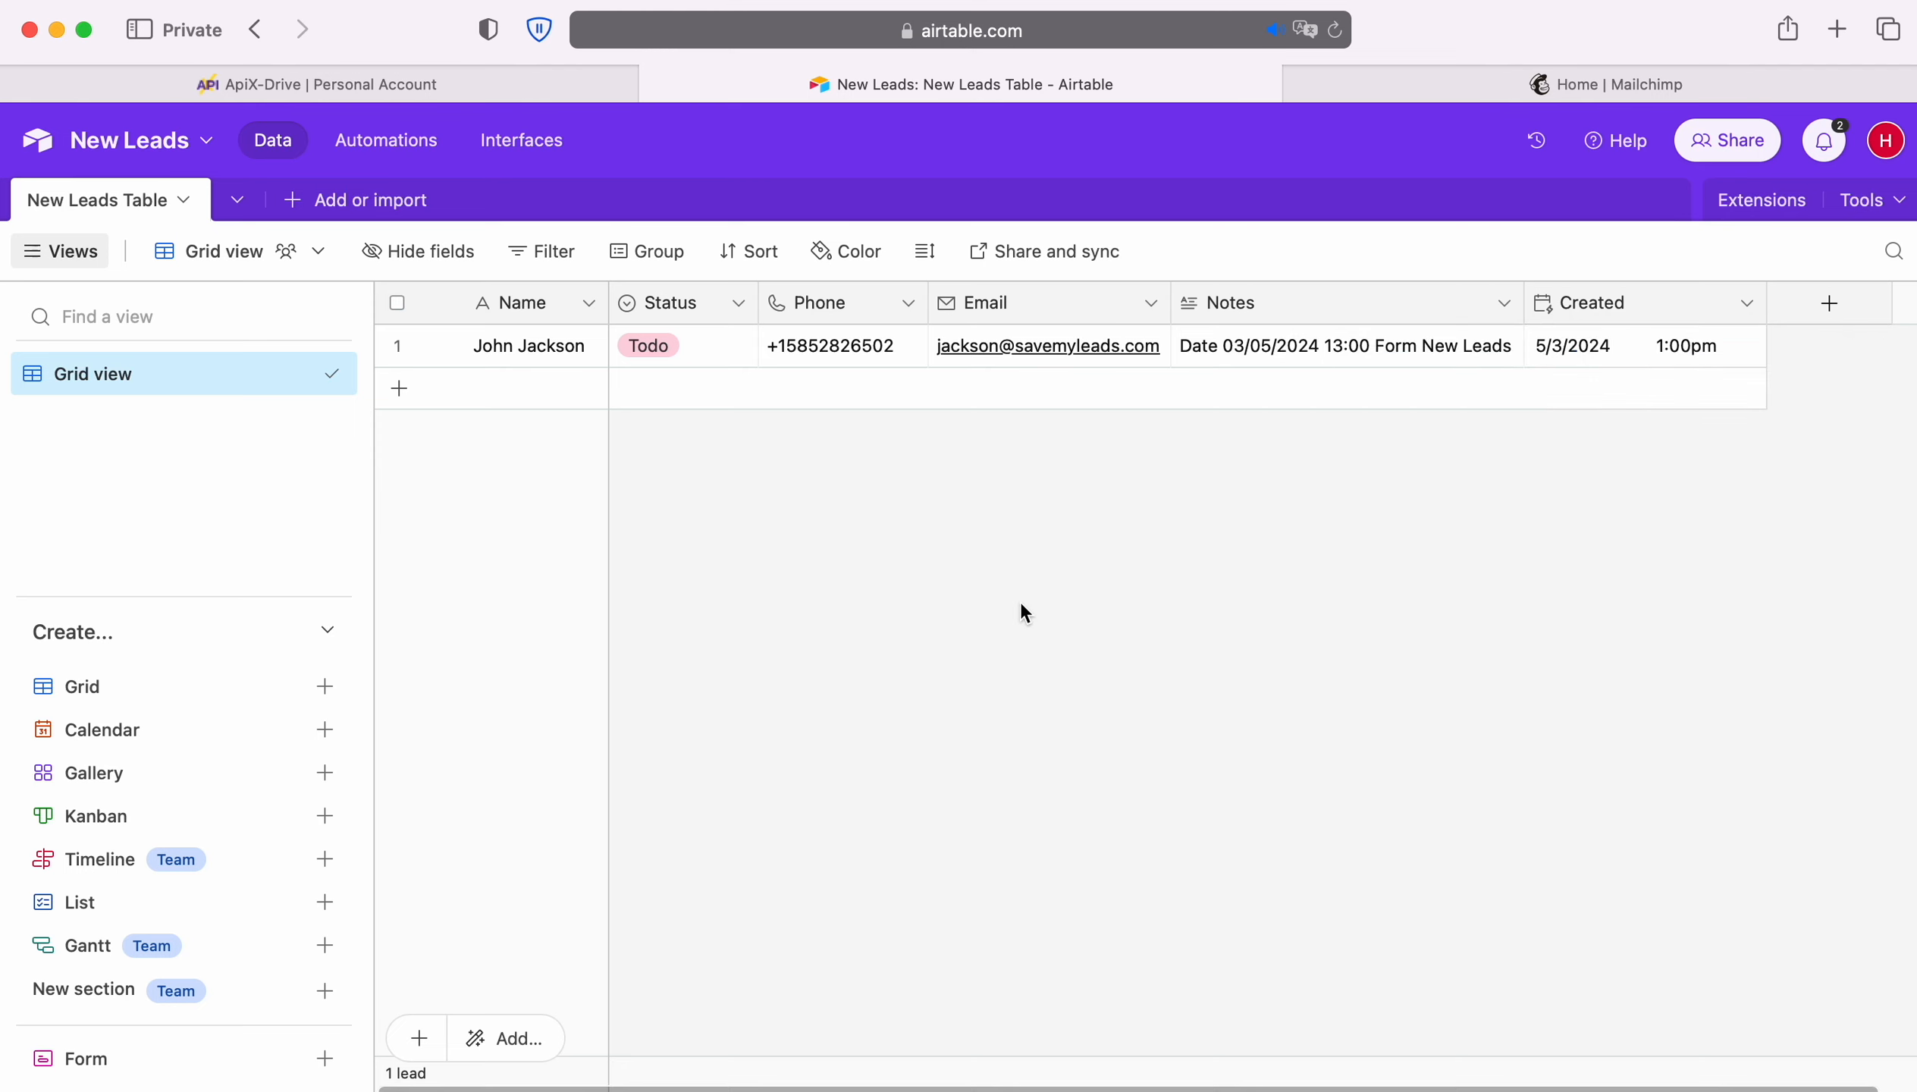
pyautogui.click(197, 83)
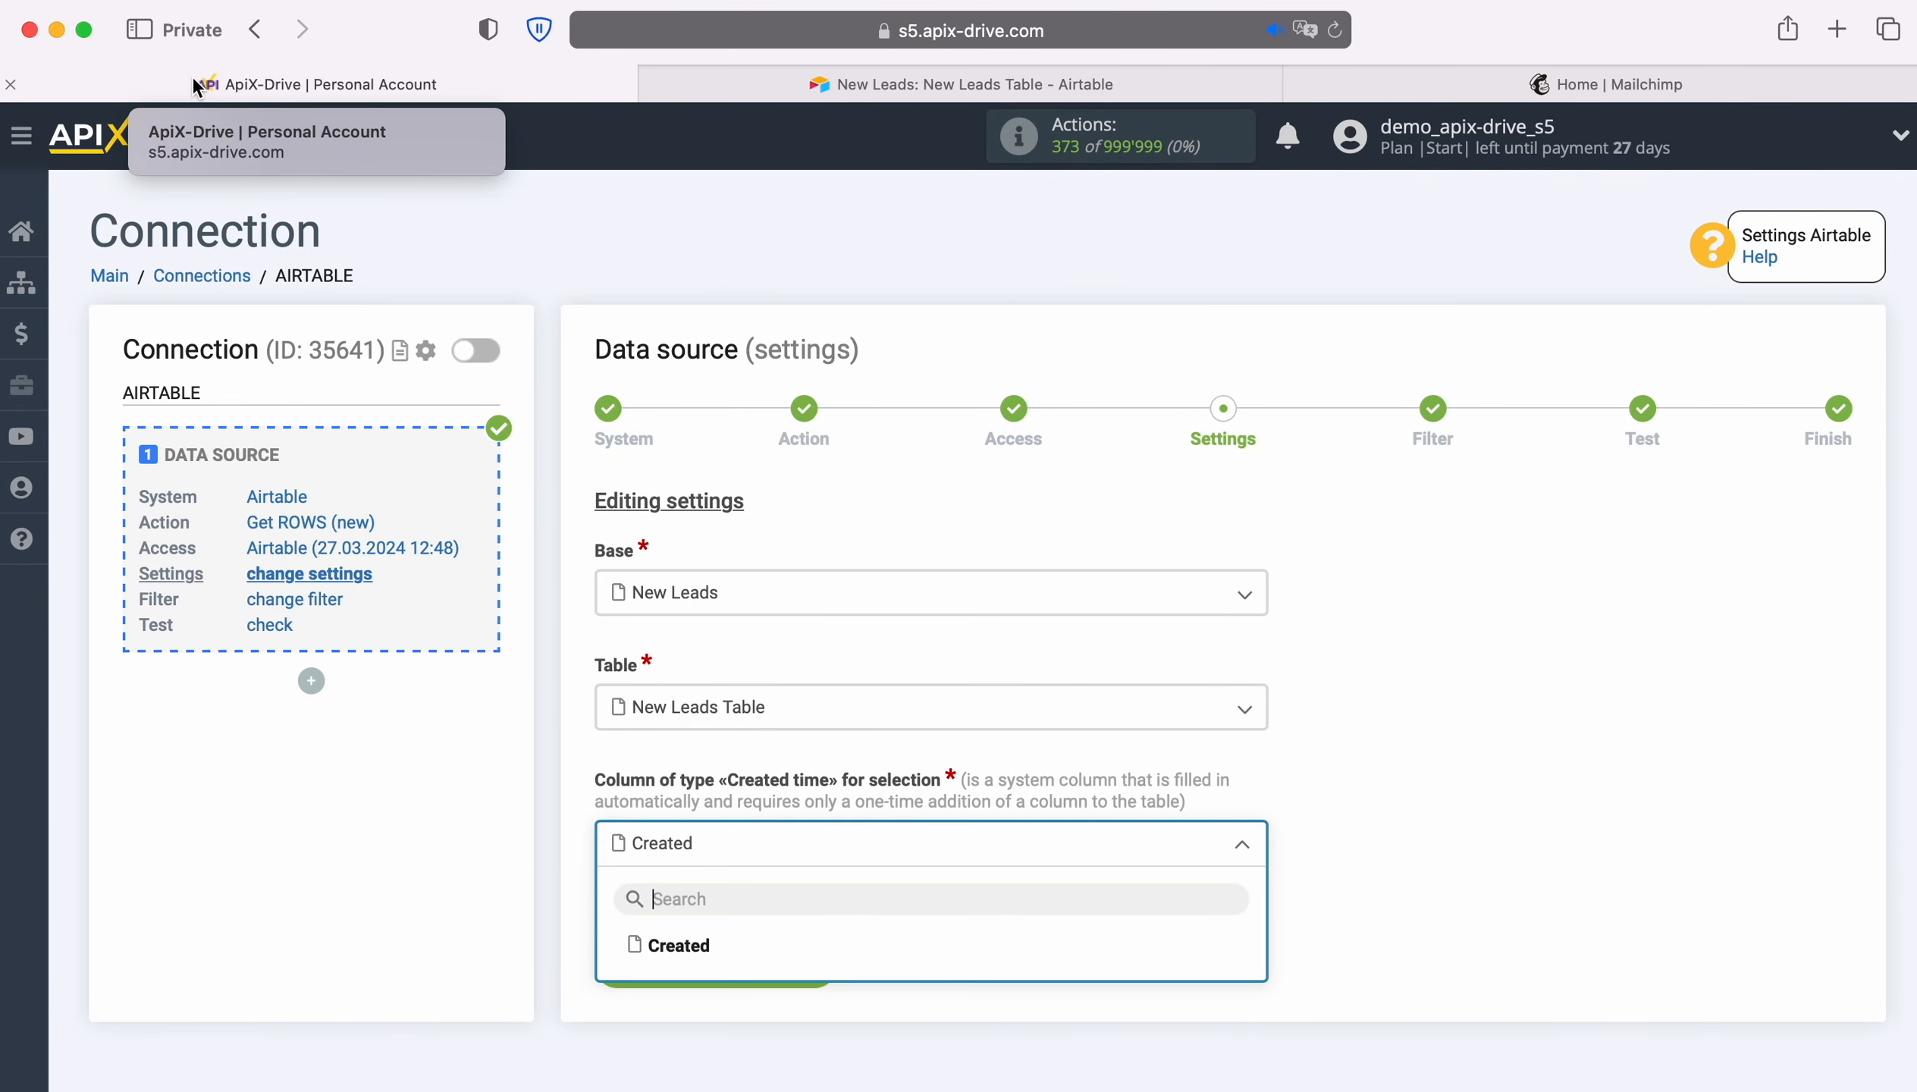
# Choose Created as the creation-time column and complete the data source setup without a filter, accepting the test data.
pyautogui.click(673, 945)
pyautogui.click(812, 957)
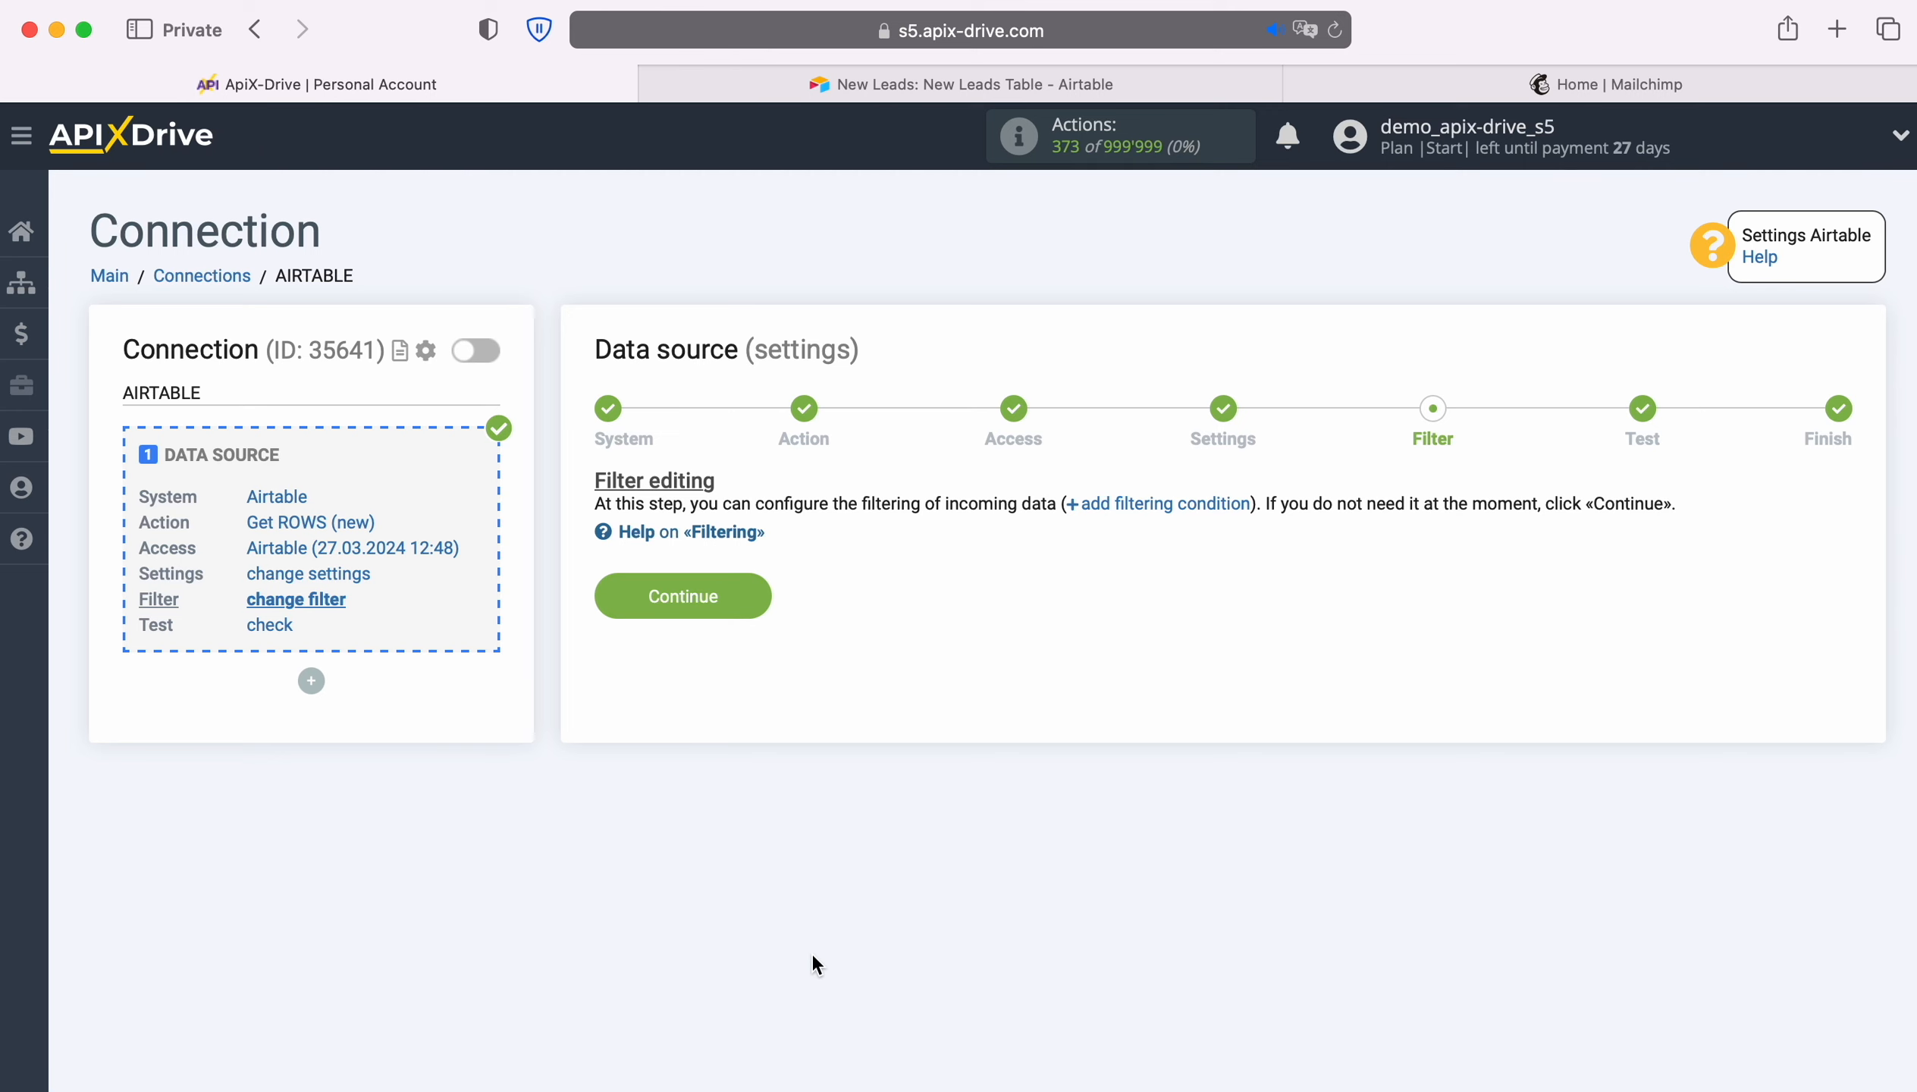
pyautogui.click(749, 591)
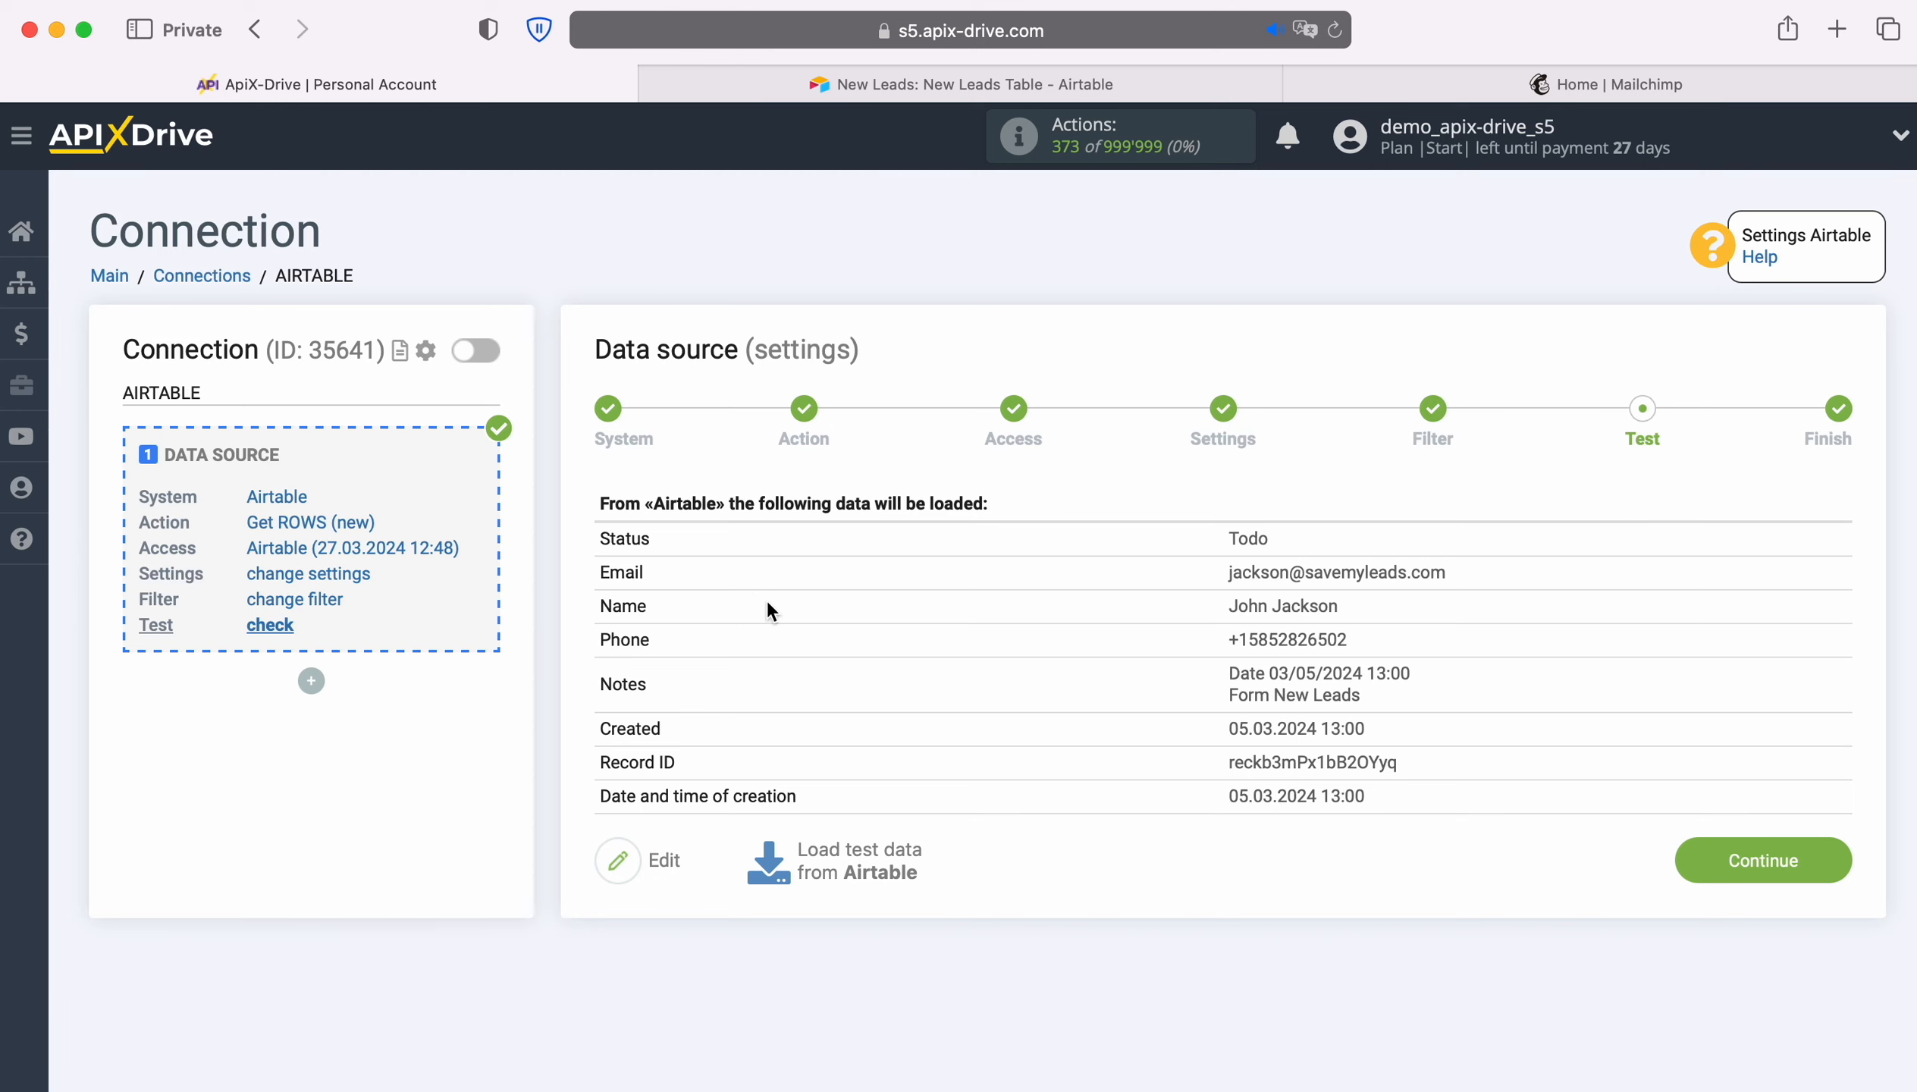
pyautogui.click(1834, 858)
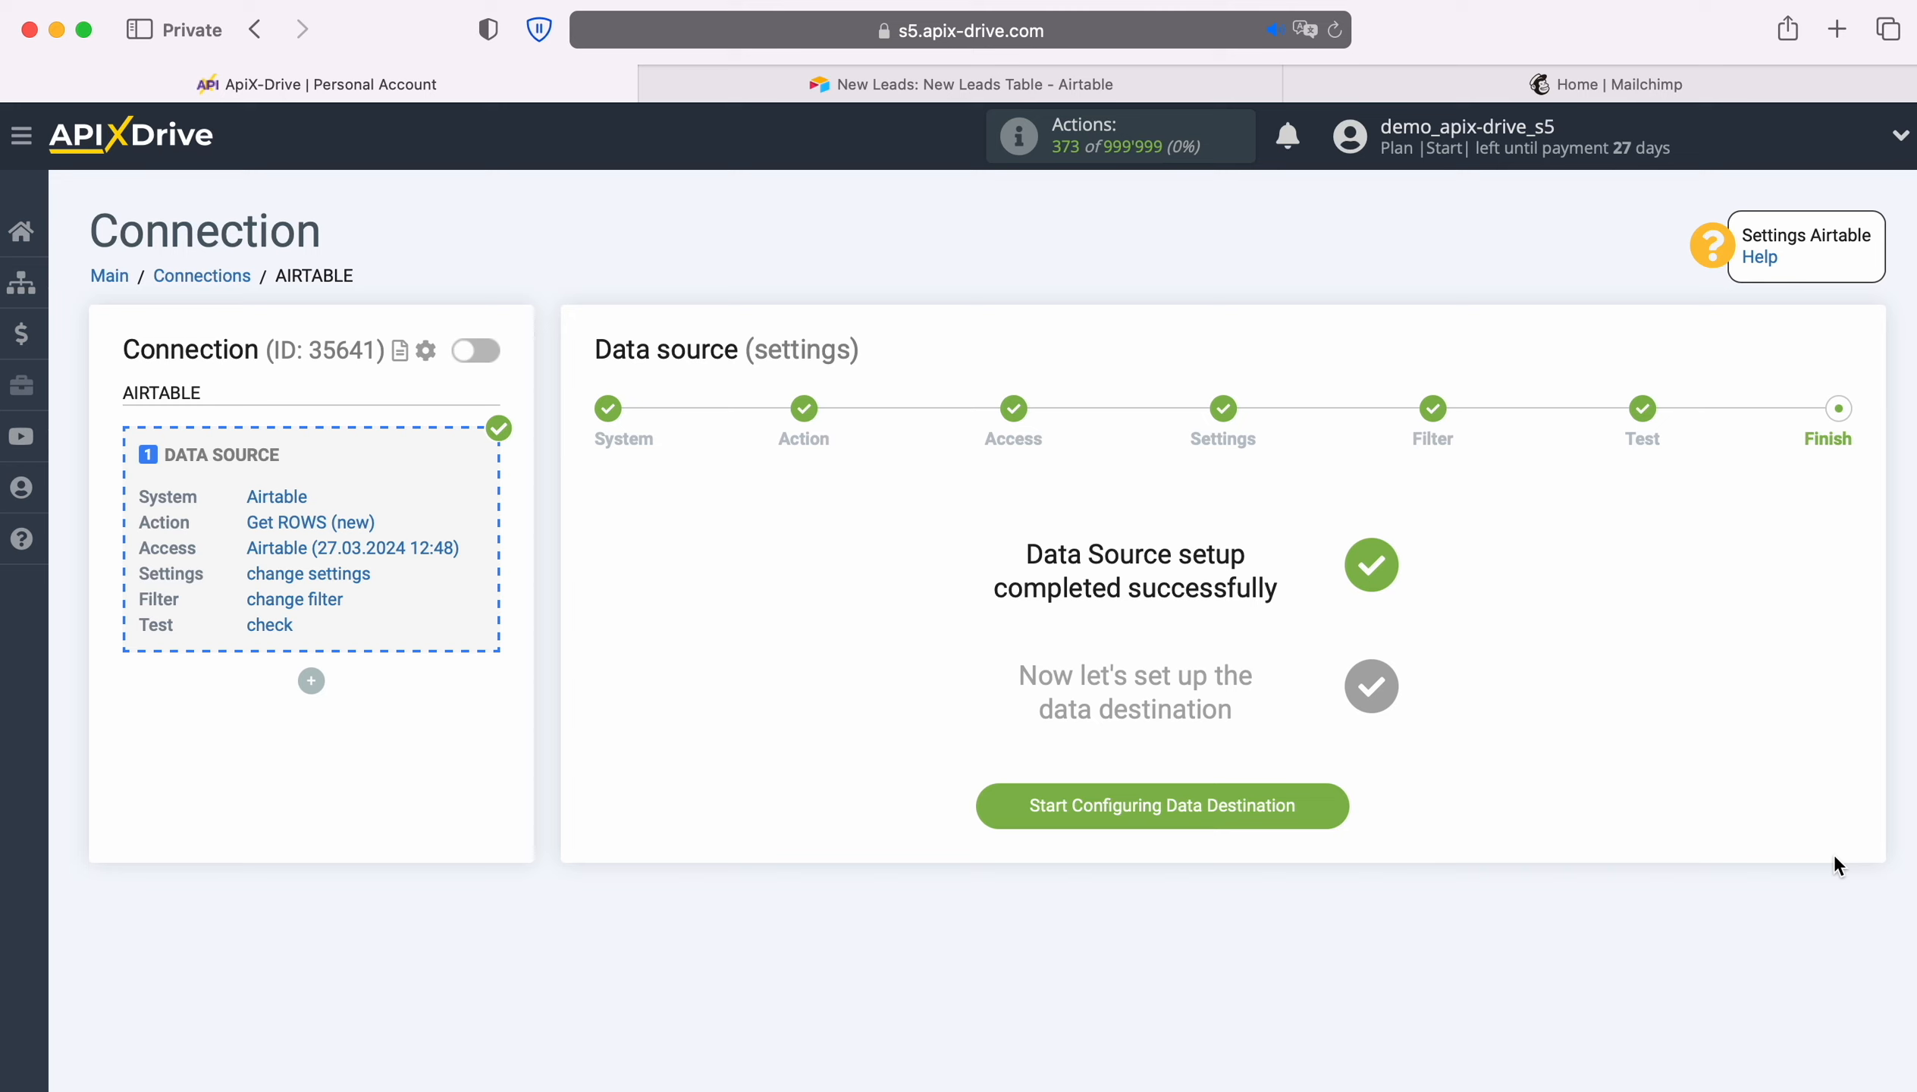
# Start configuring the data destination and set MailChimp as its system.
pyautogui.click(1333, 804)
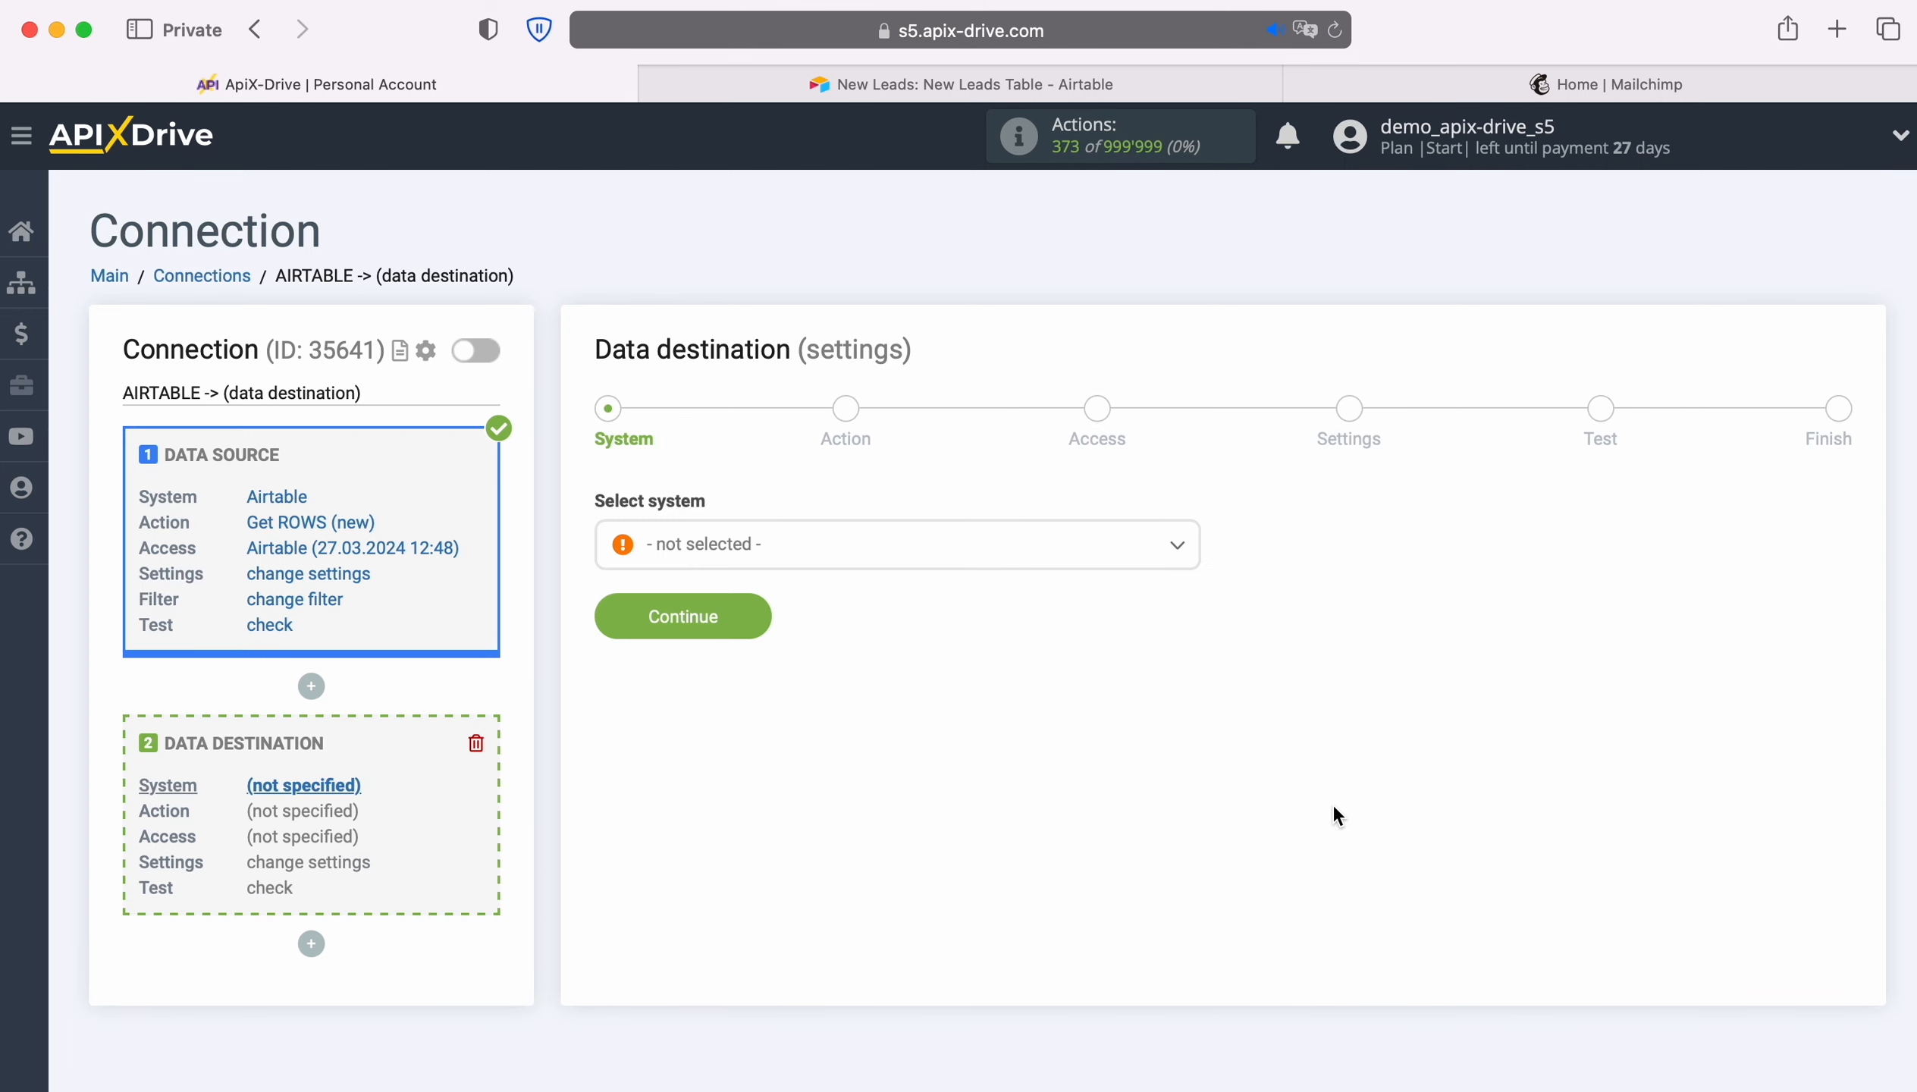
pyautogui.click(1061, 555)
pyautogui.scroll(-5, 1049, 764)
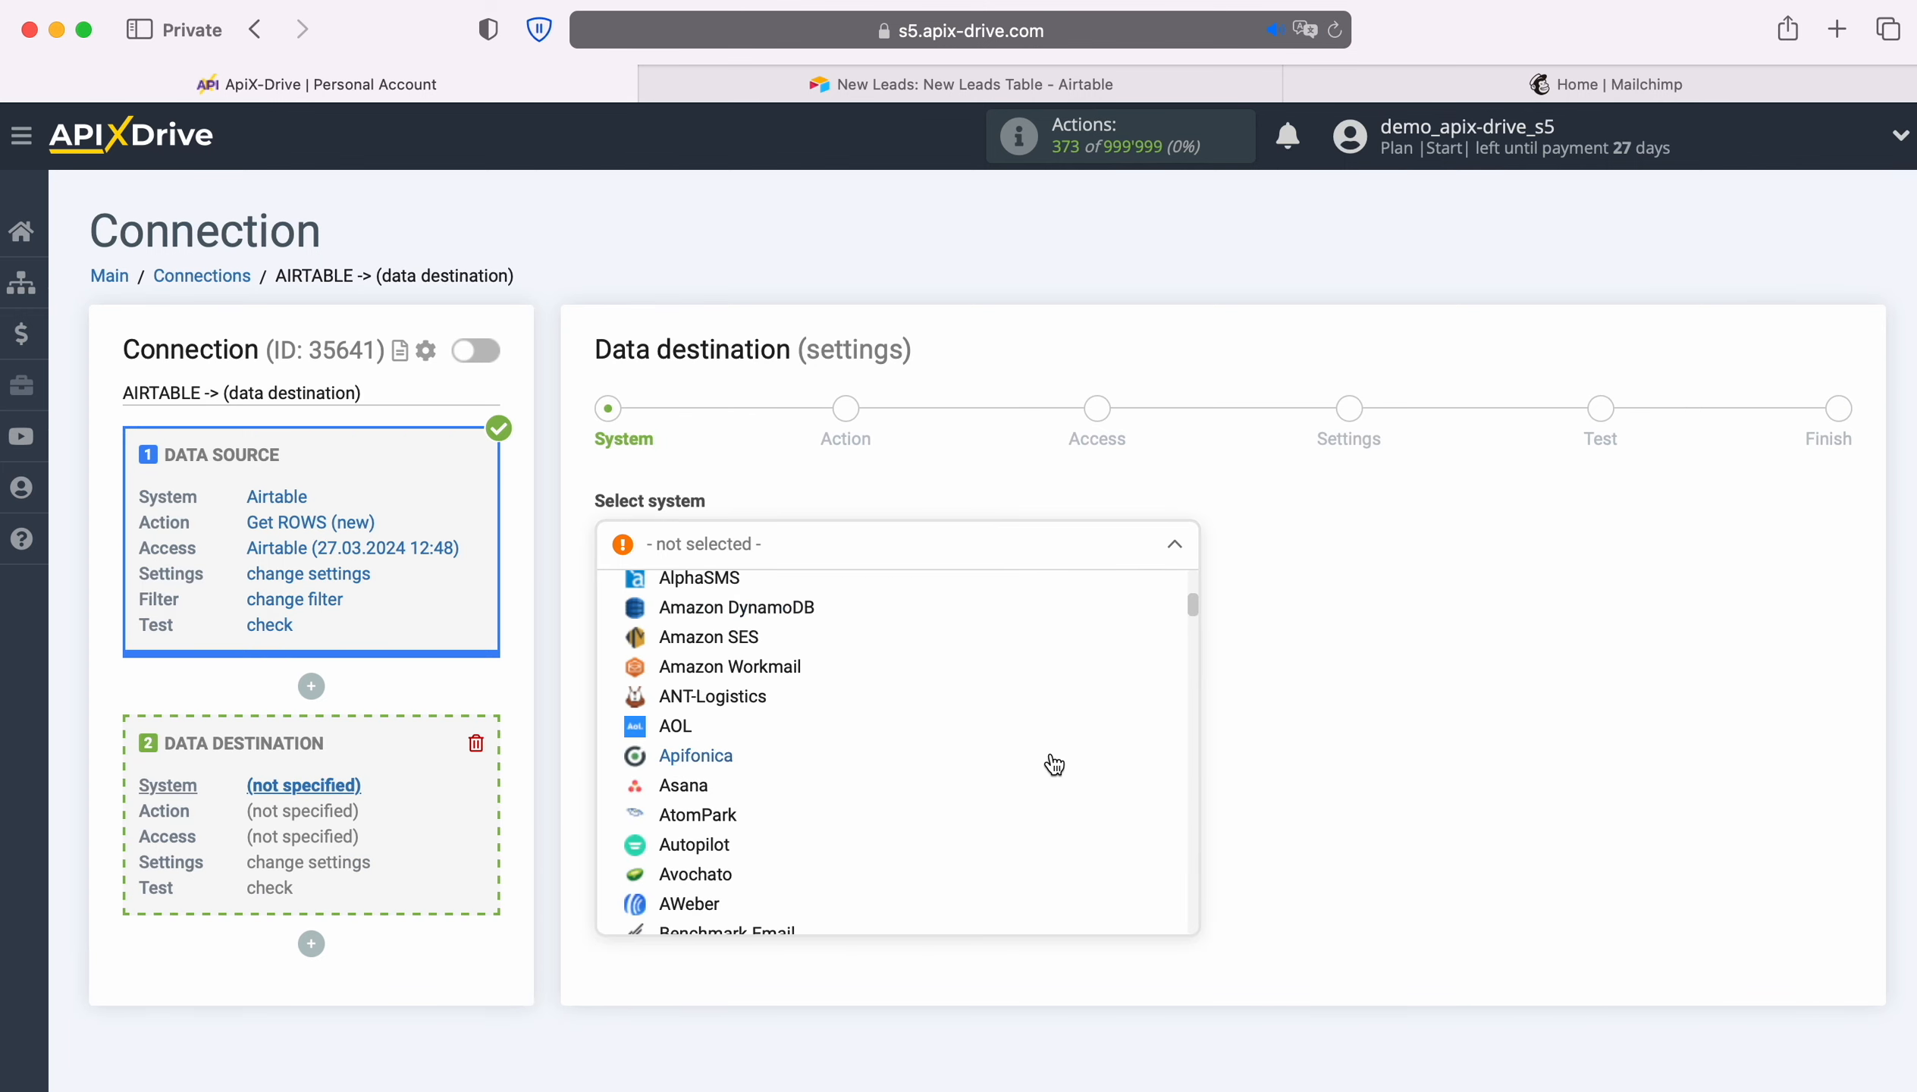
pyautogui.scroll(-15, 1053, 765)
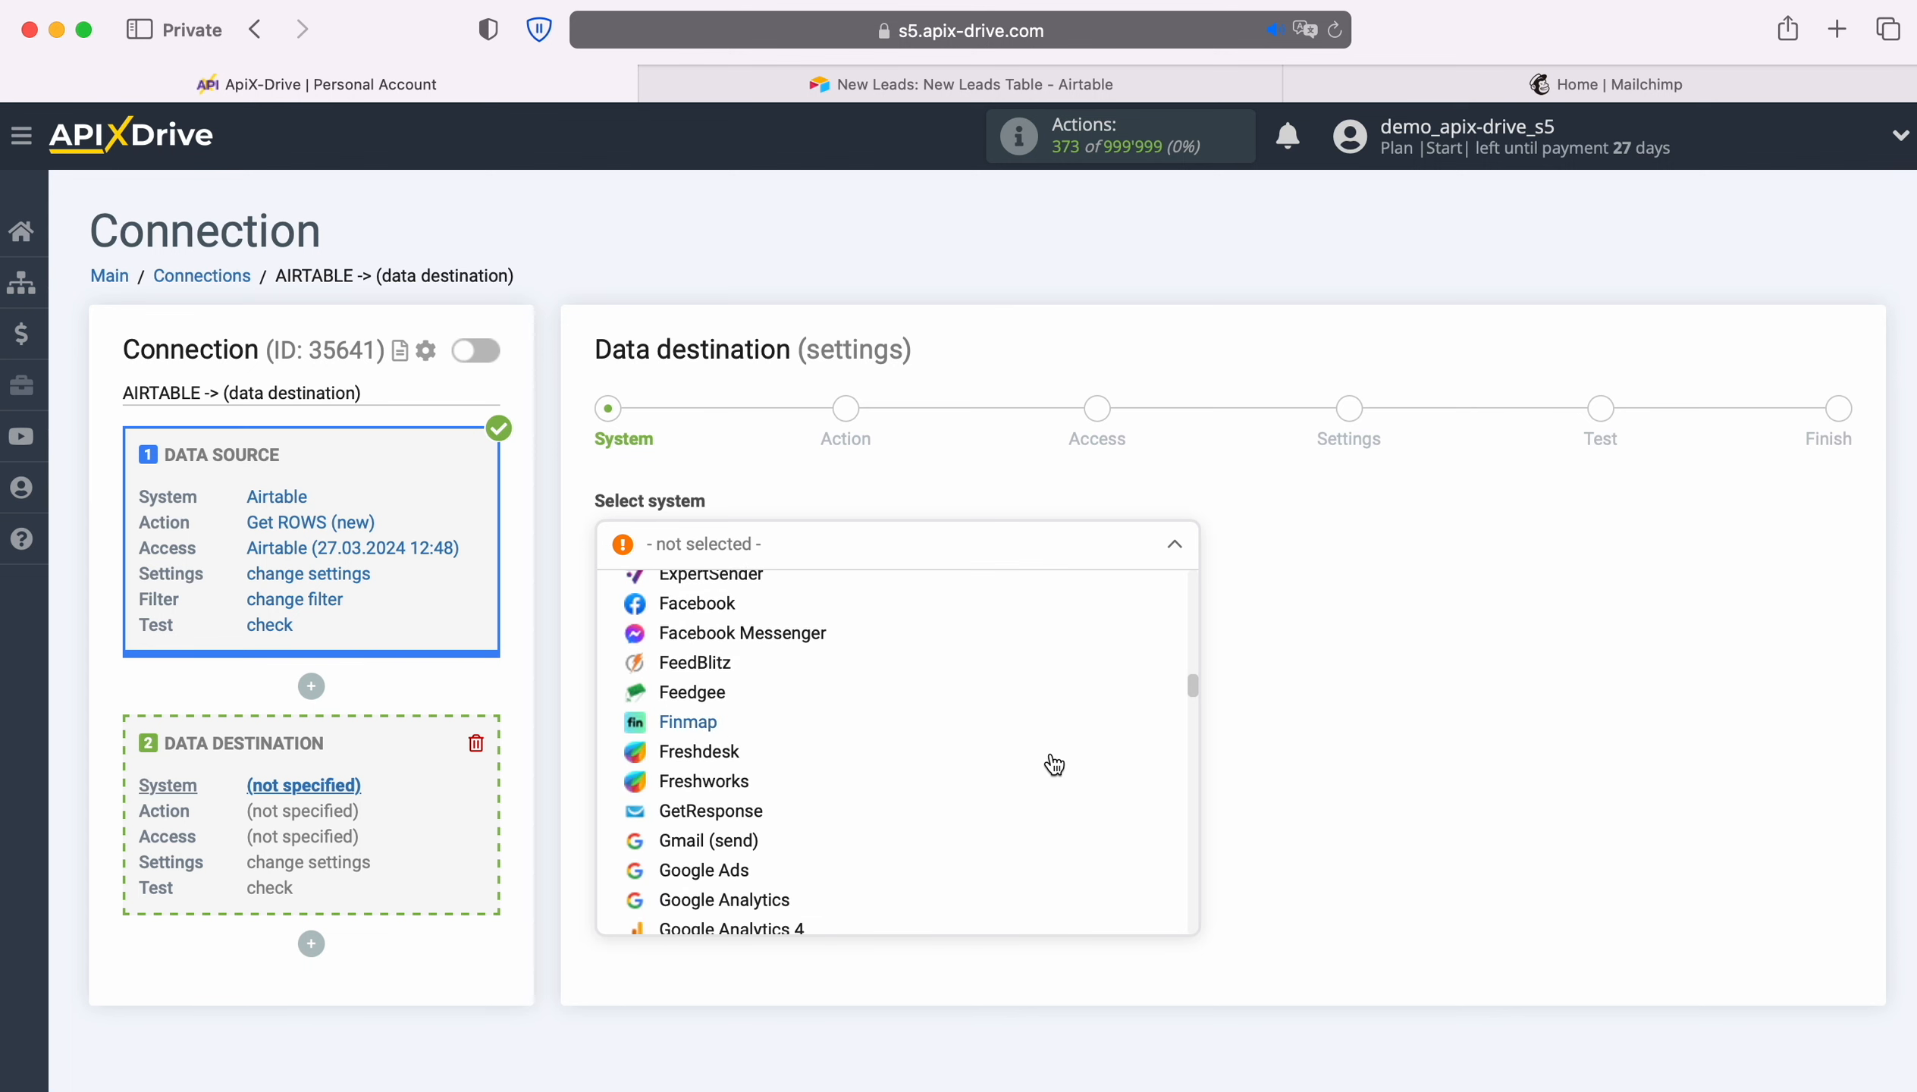
pyautogui.scroll(-12, 1053, 765)
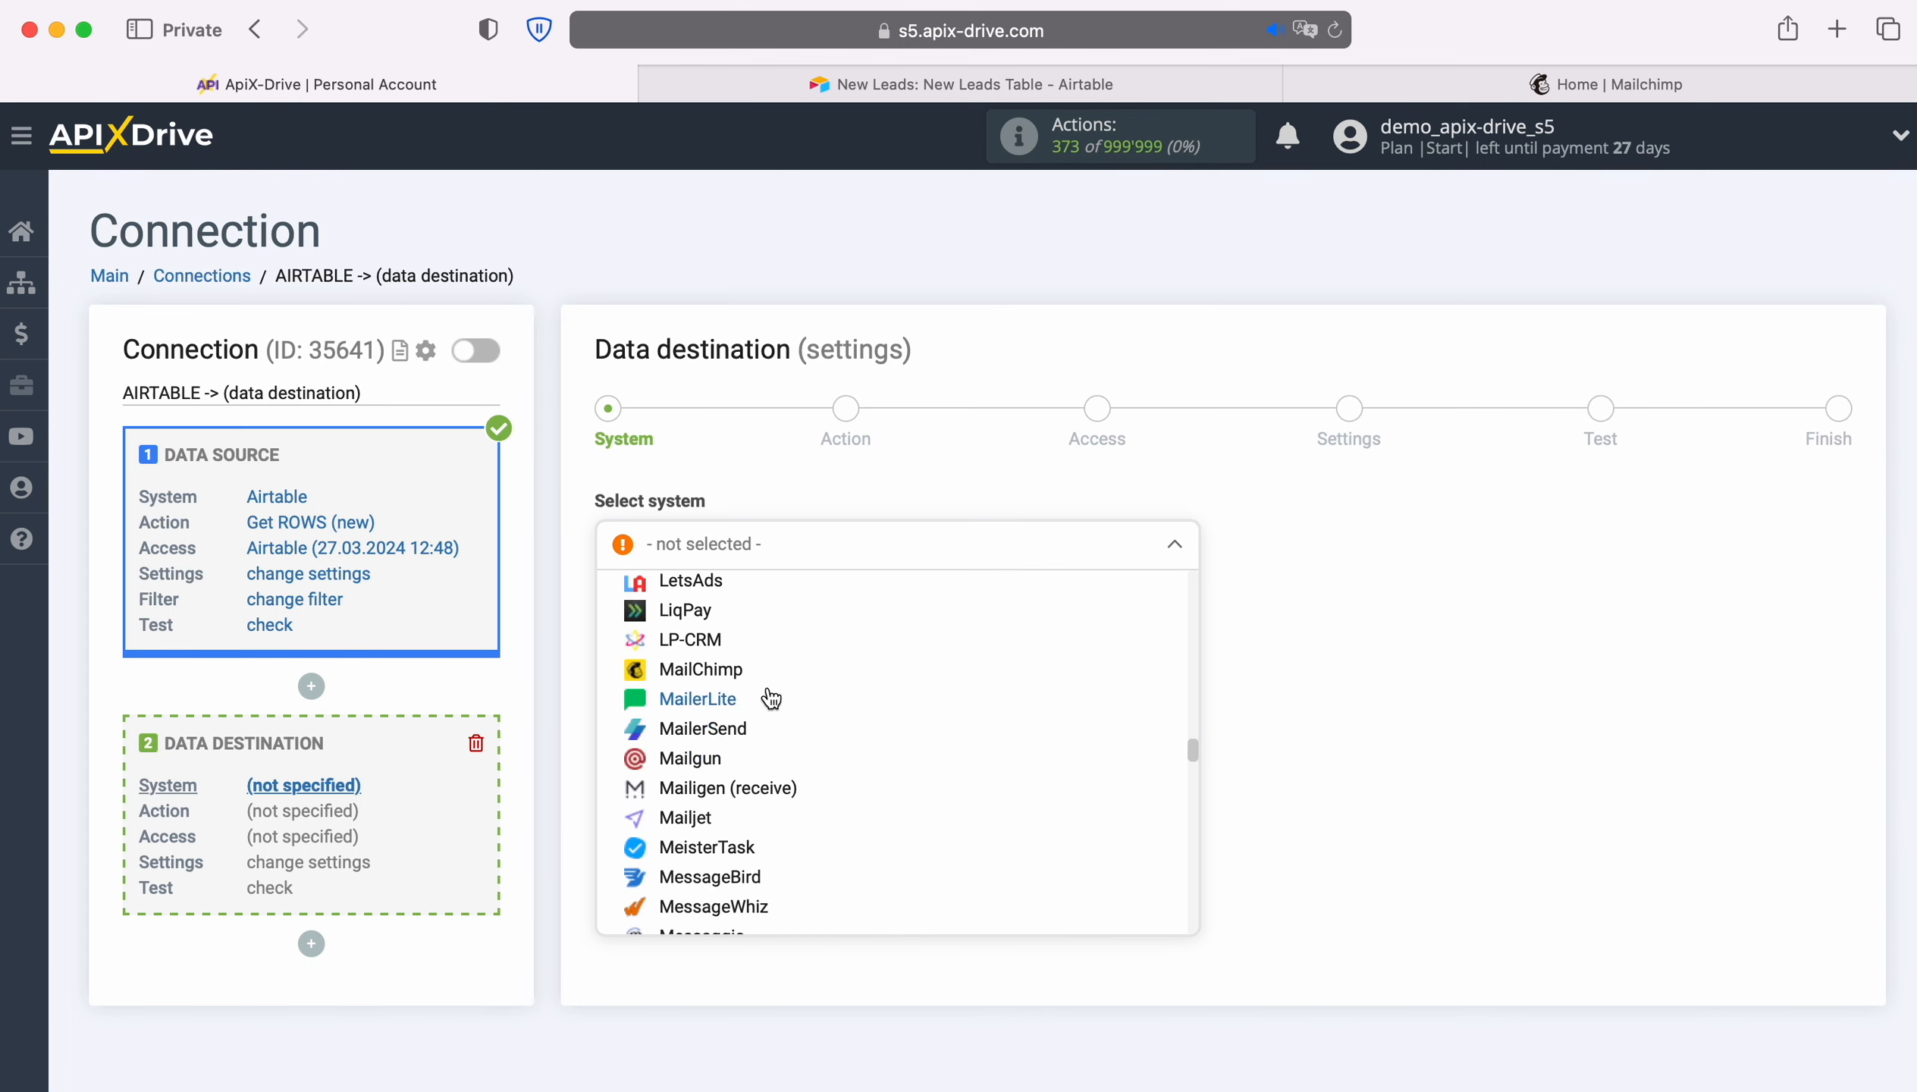
pyautogui.click(764, 668)
pyautogui.click(760, 616)
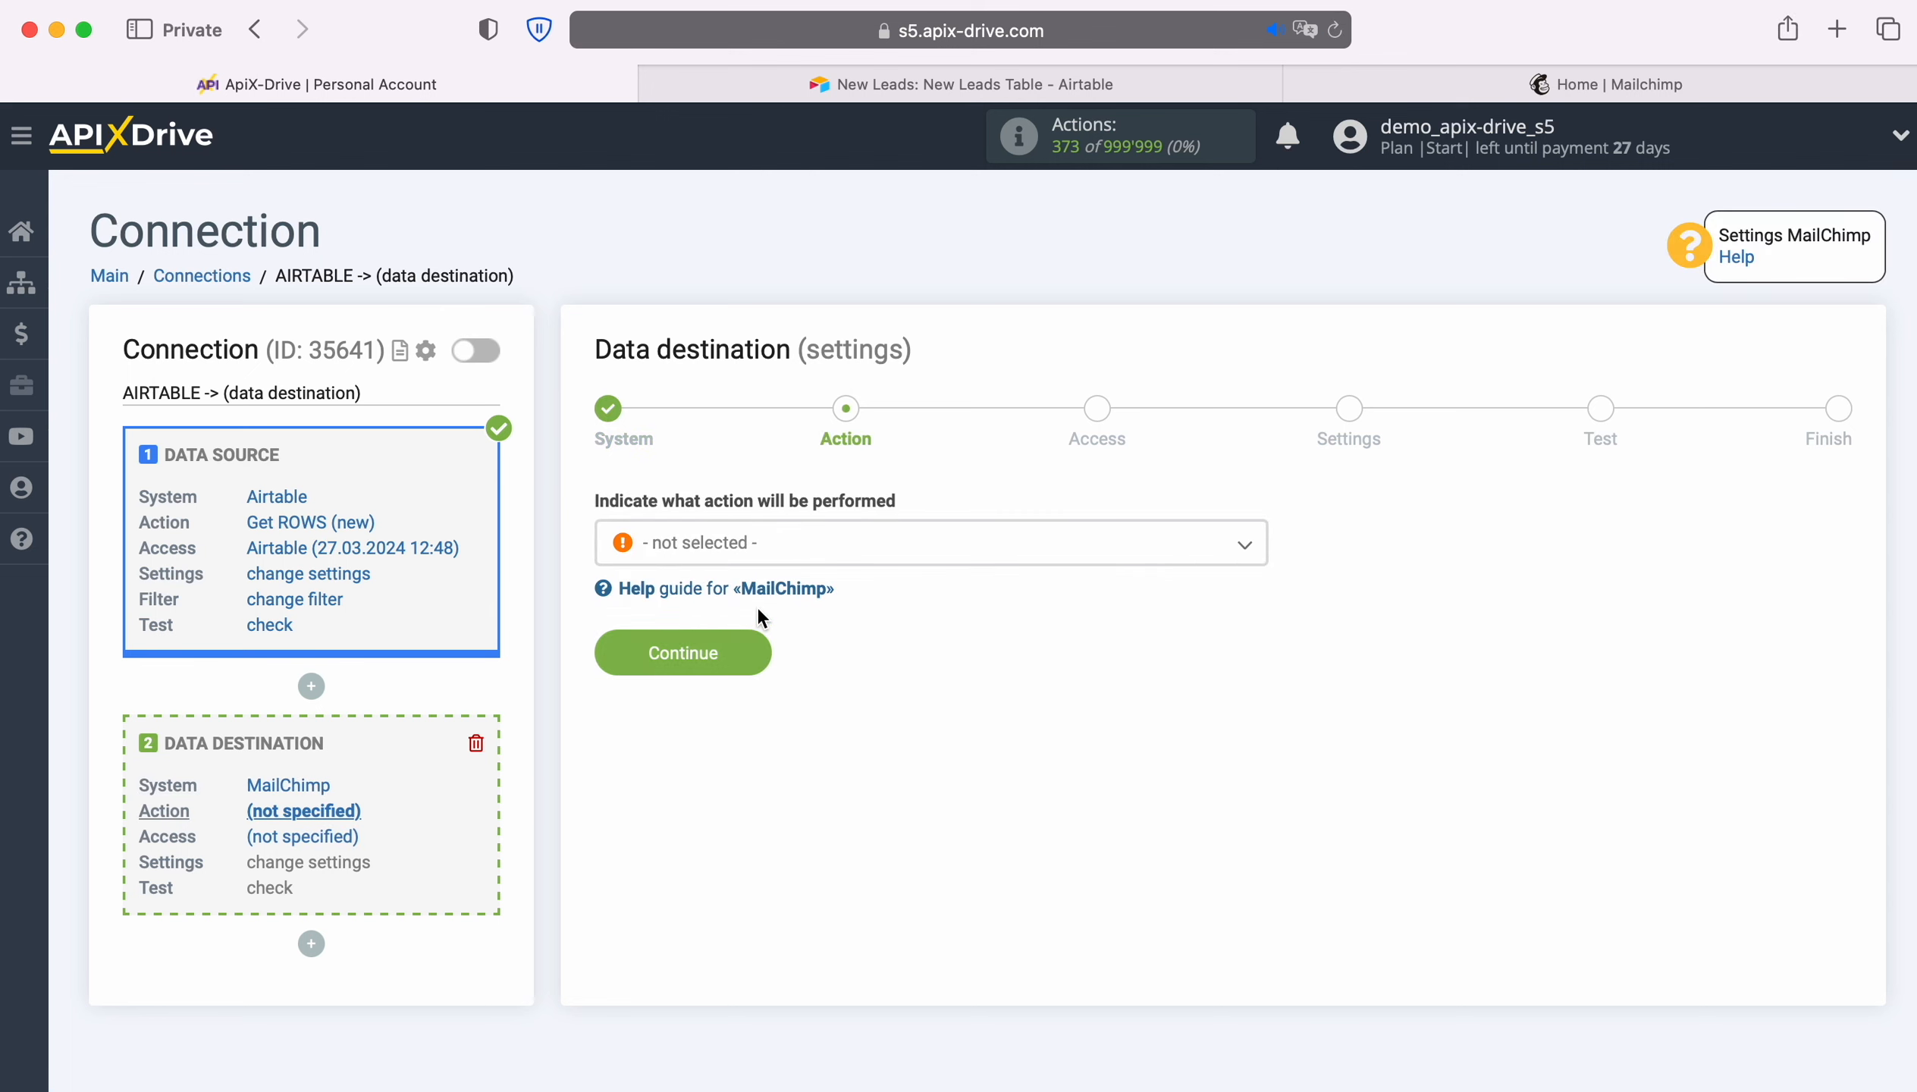
# Set the destination action to Add CONTACT and start connecting a MailChimp account.
pyautogui.click(832, 555)
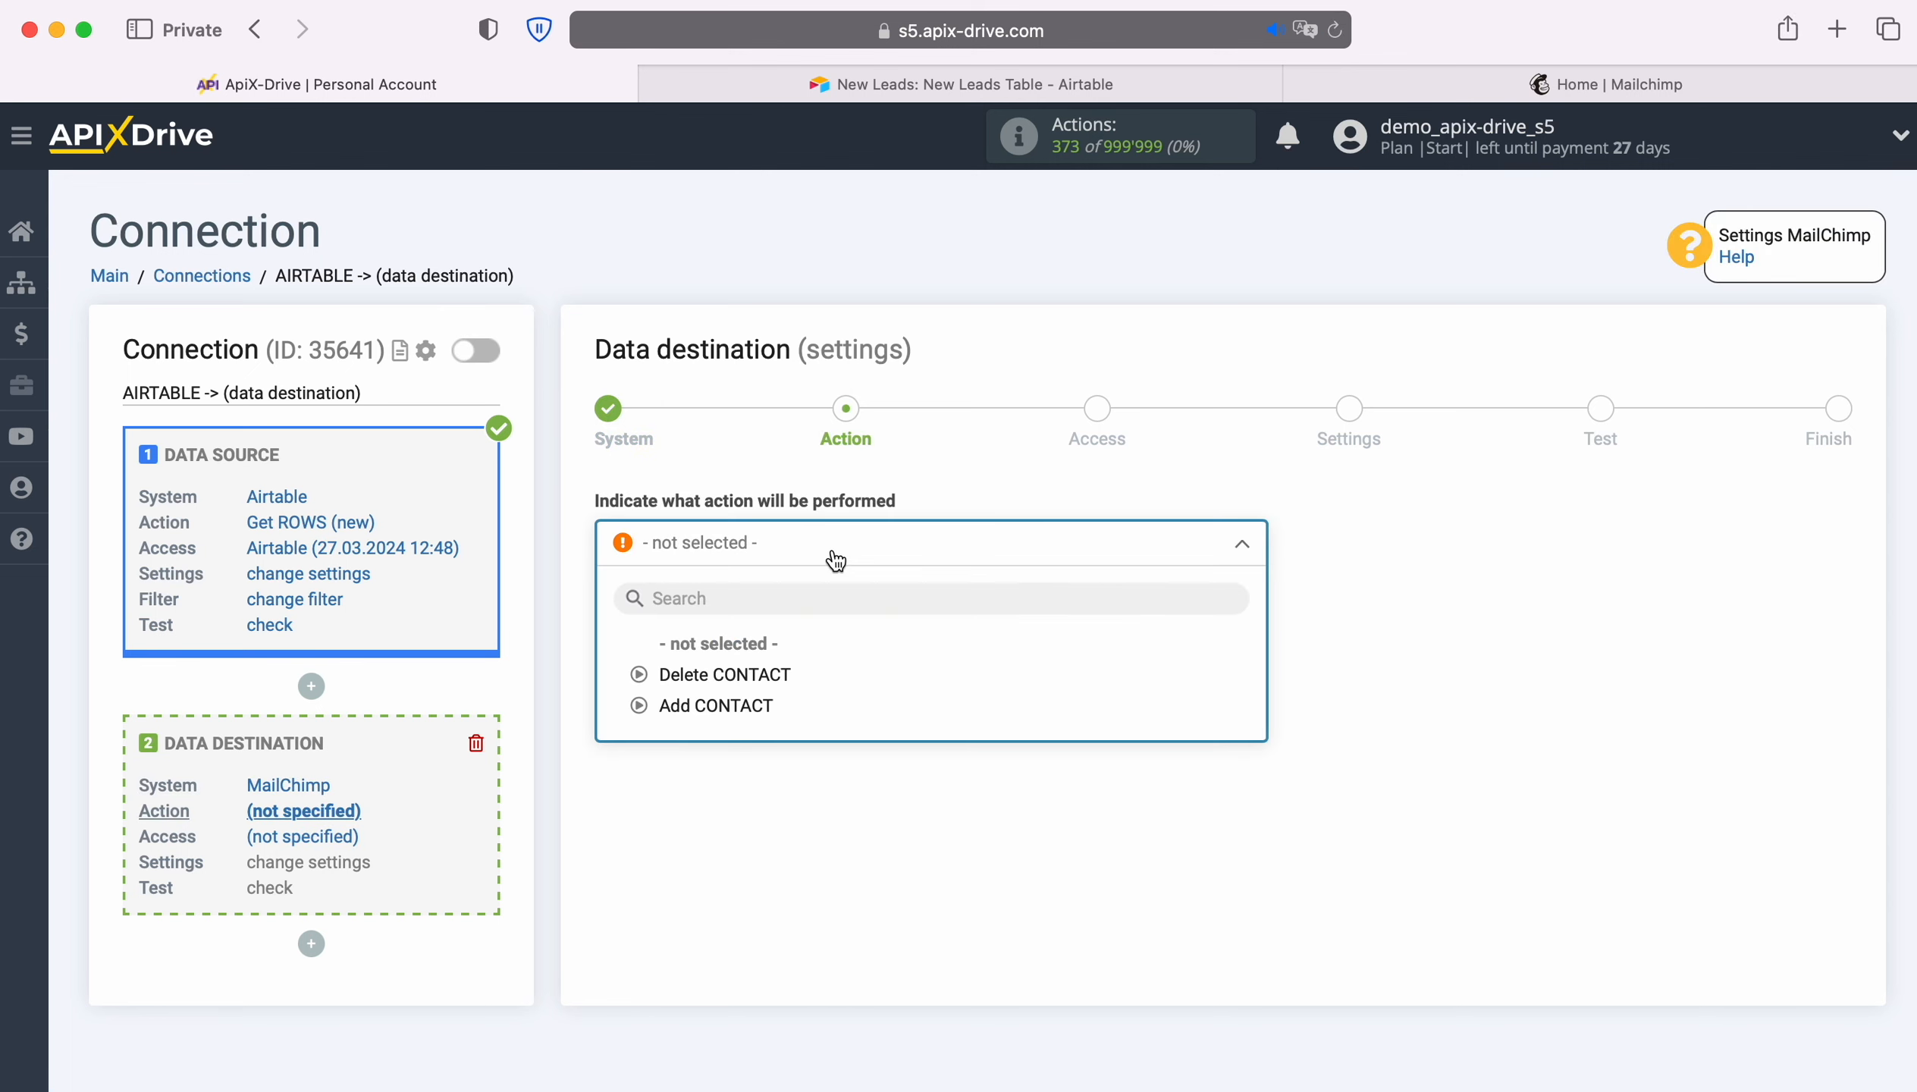
pyautogui.click(756, 706)
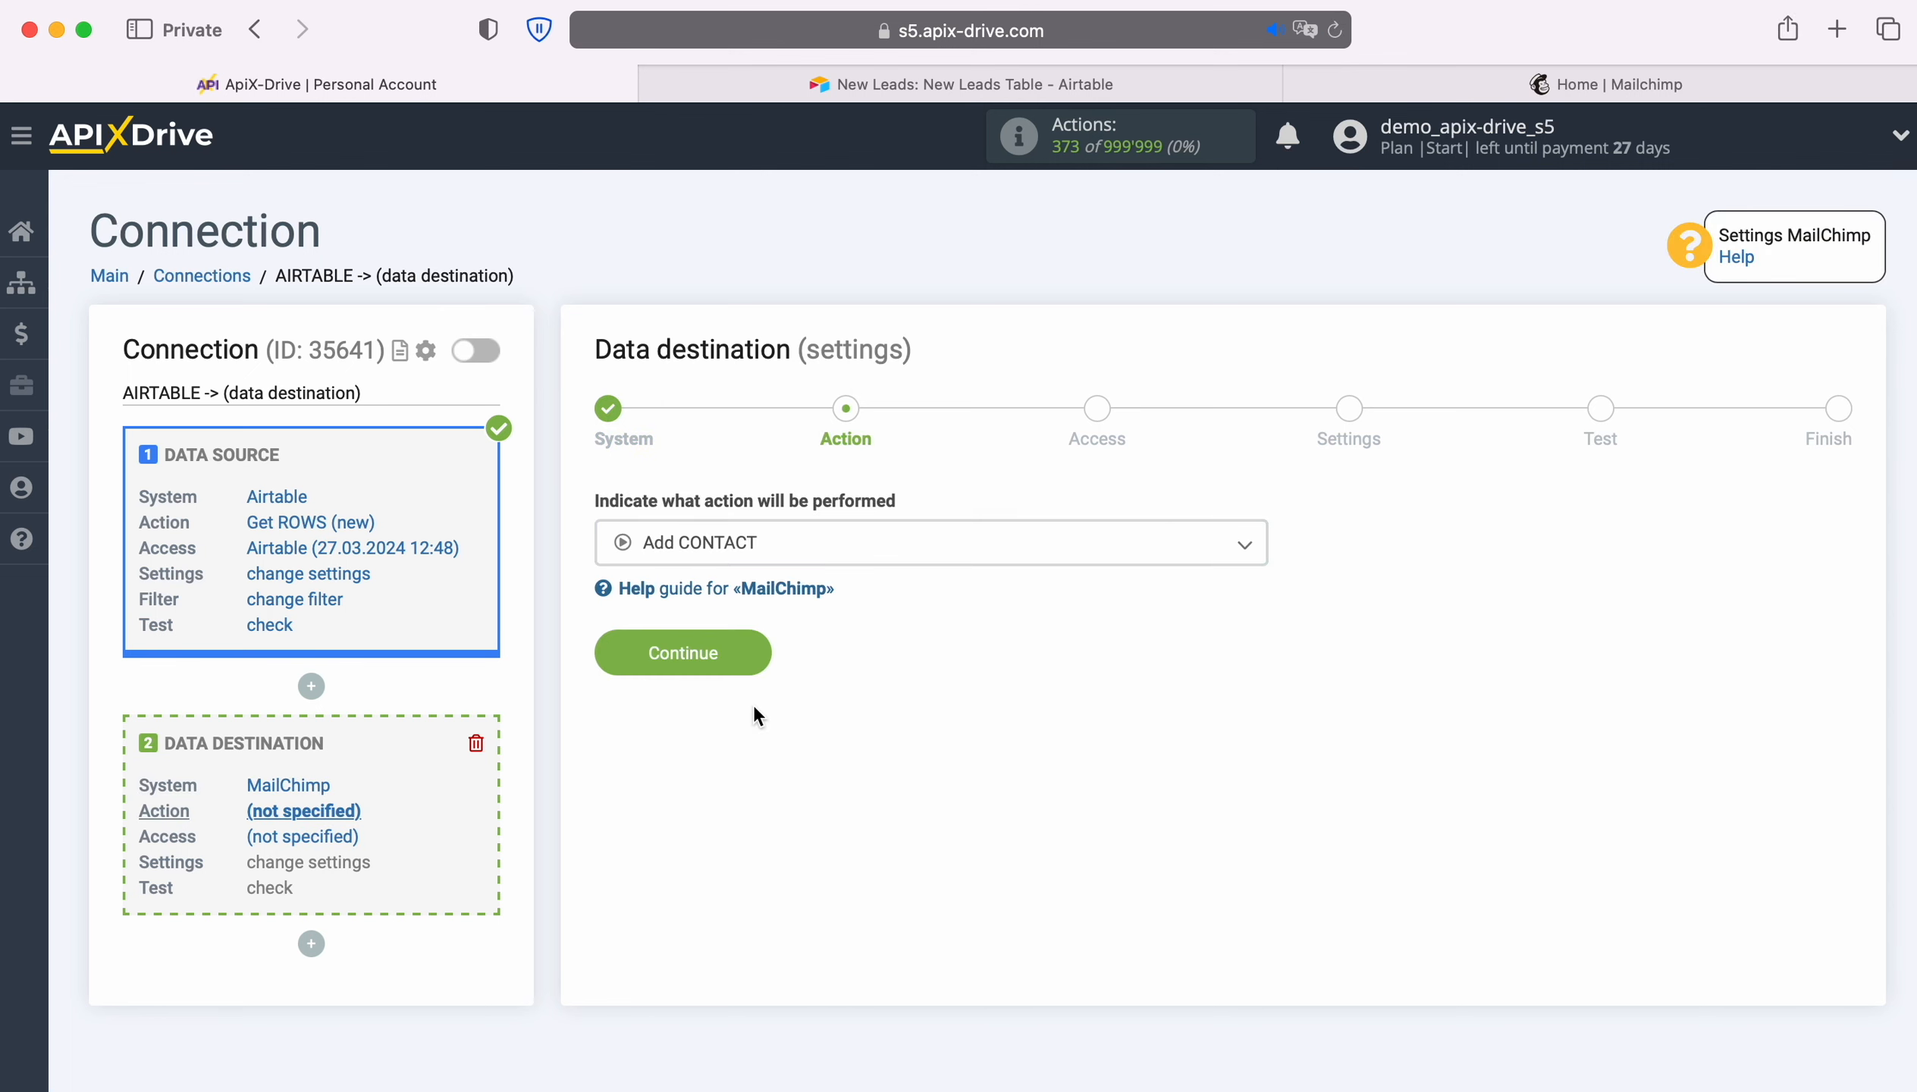
pyautogui.click(757, 652)
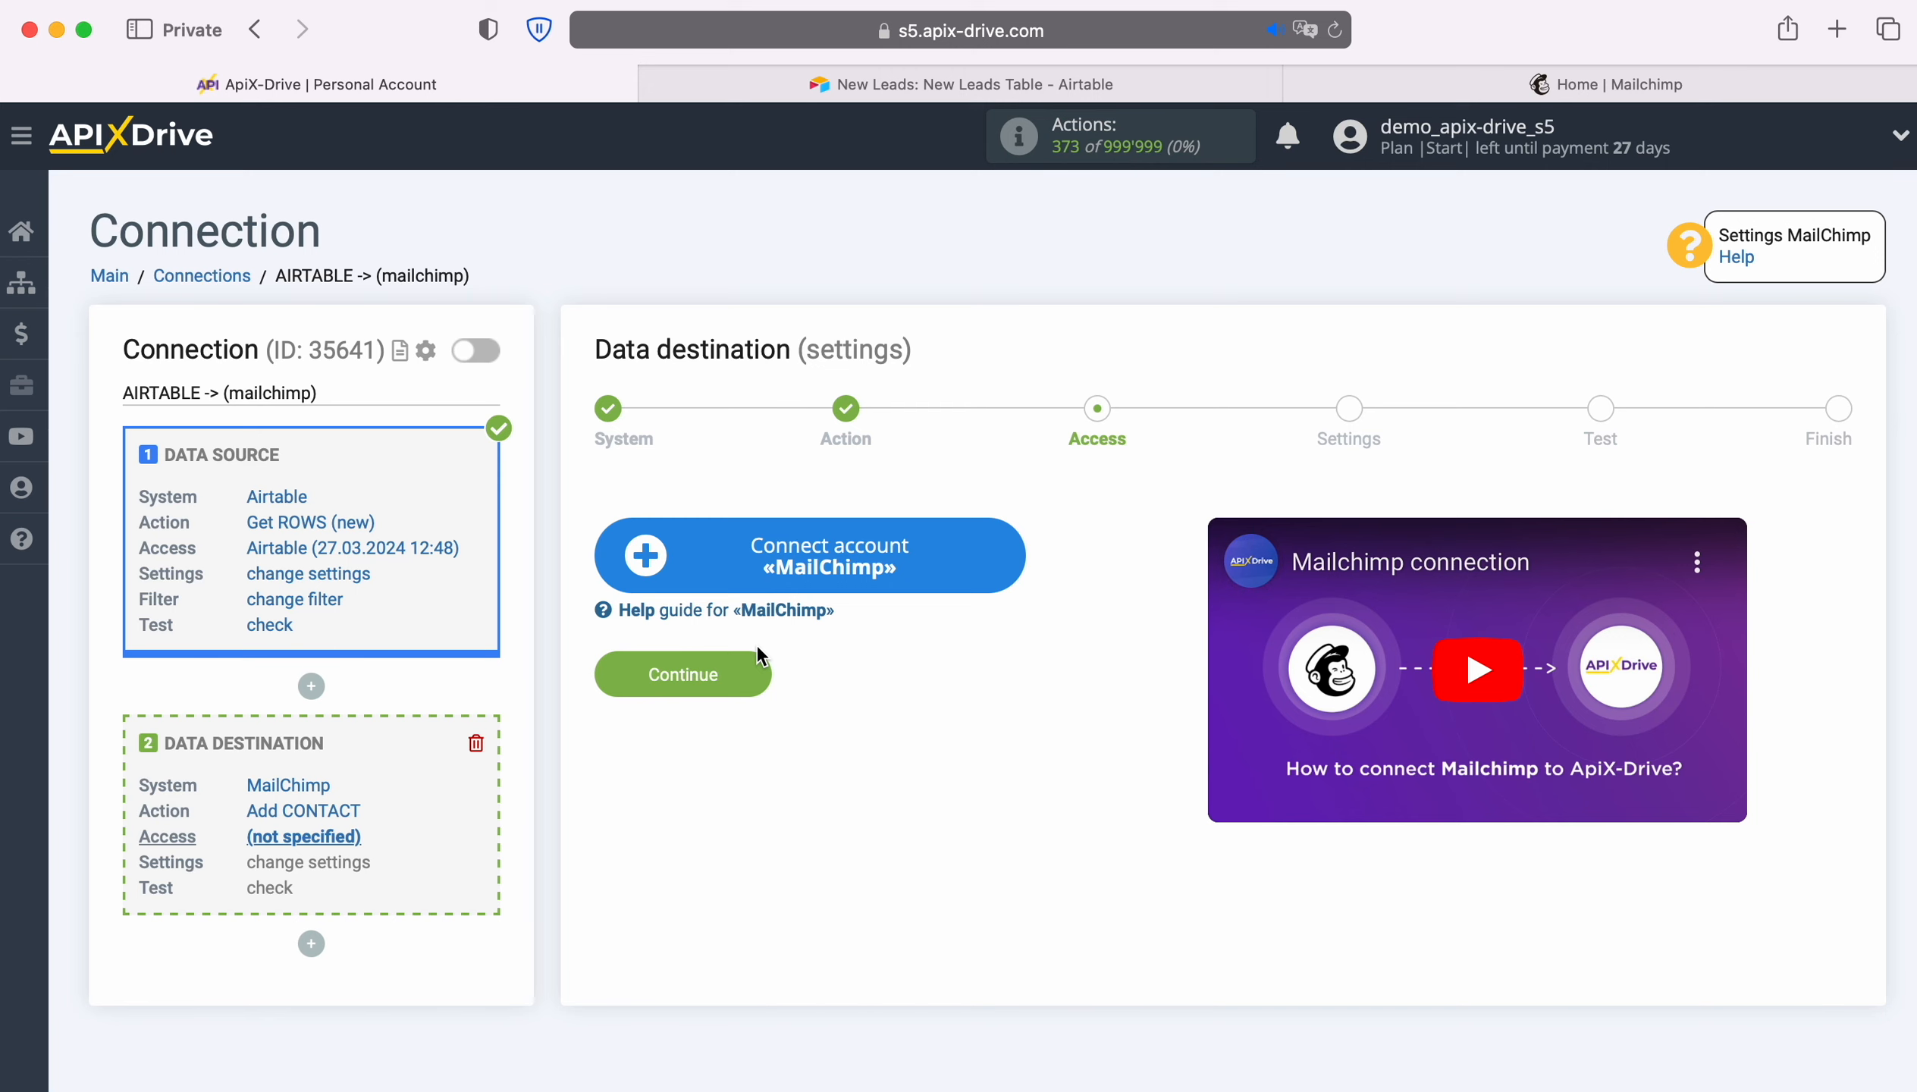
pyautogui.click(1011, 553)
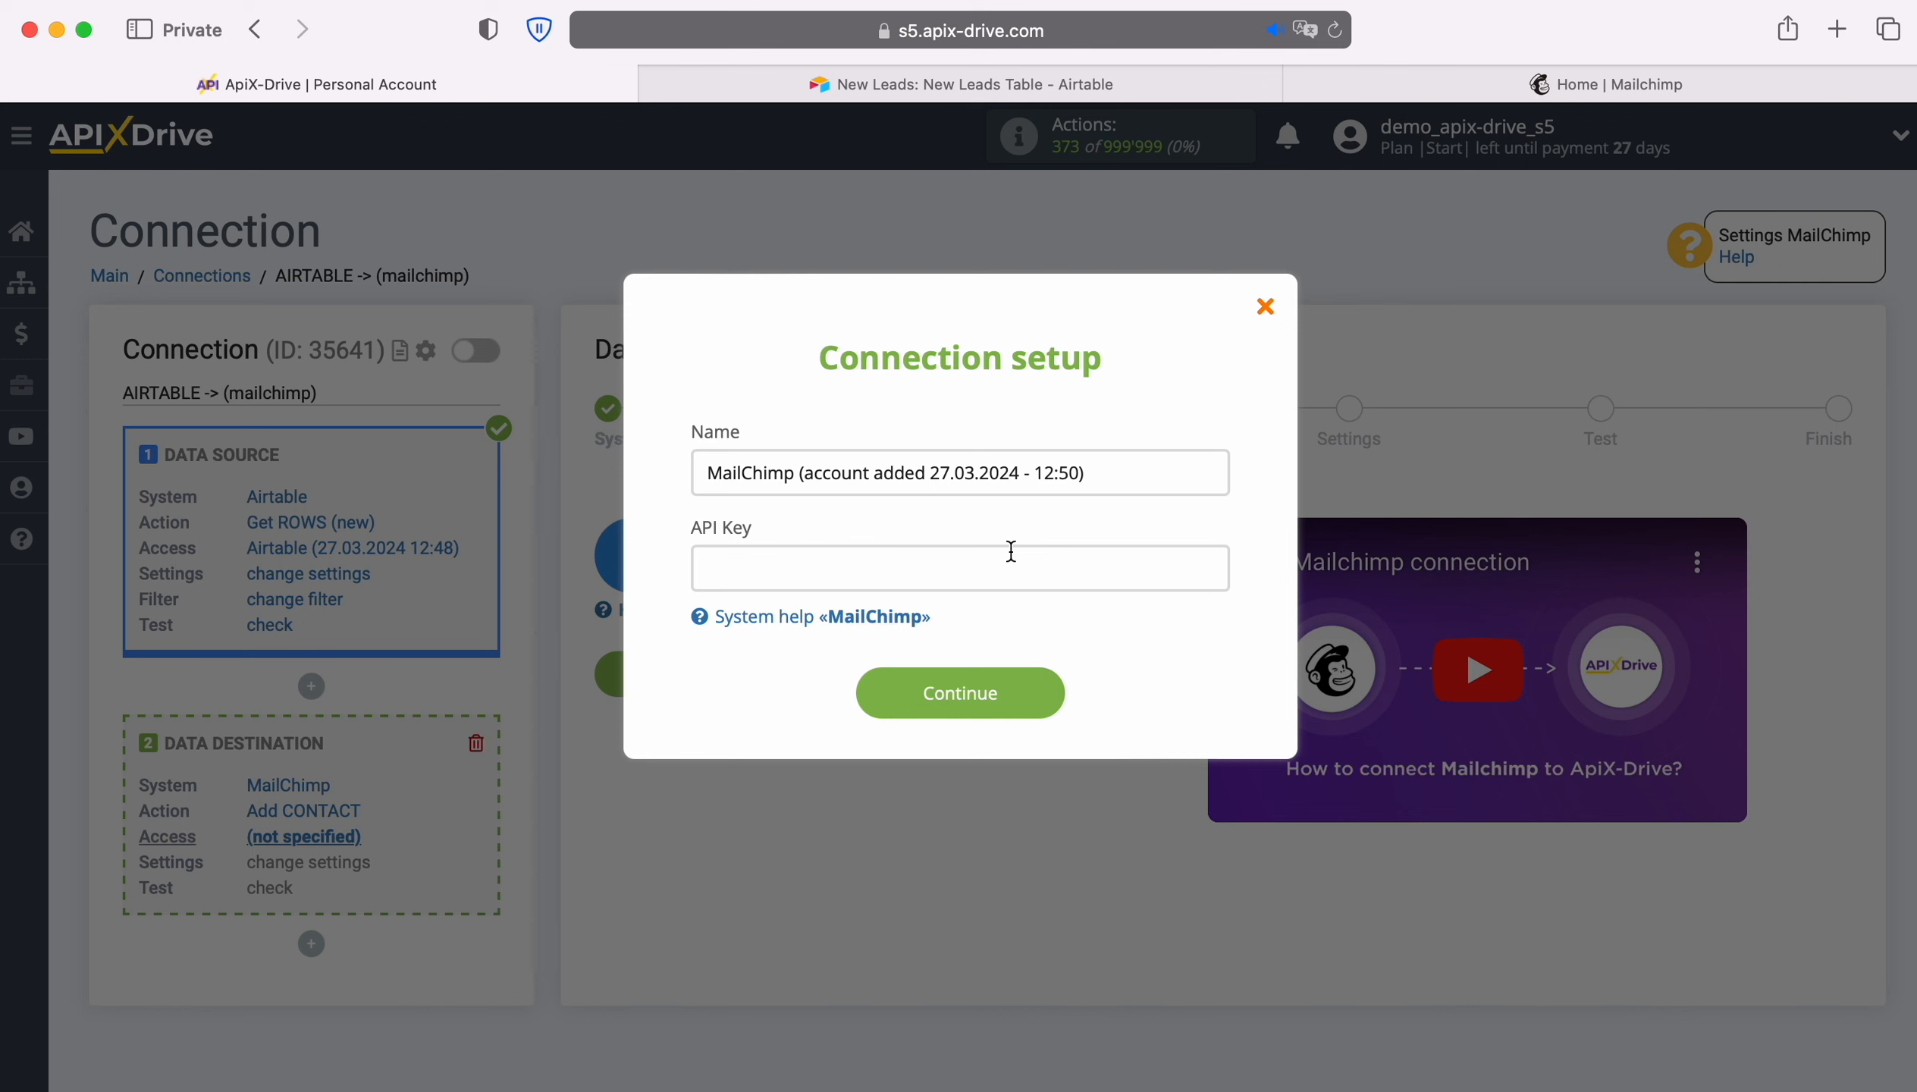
# Switch to Mailchimp and open the API keys page of the account's profile.
pyautogui.click(1537, 86)
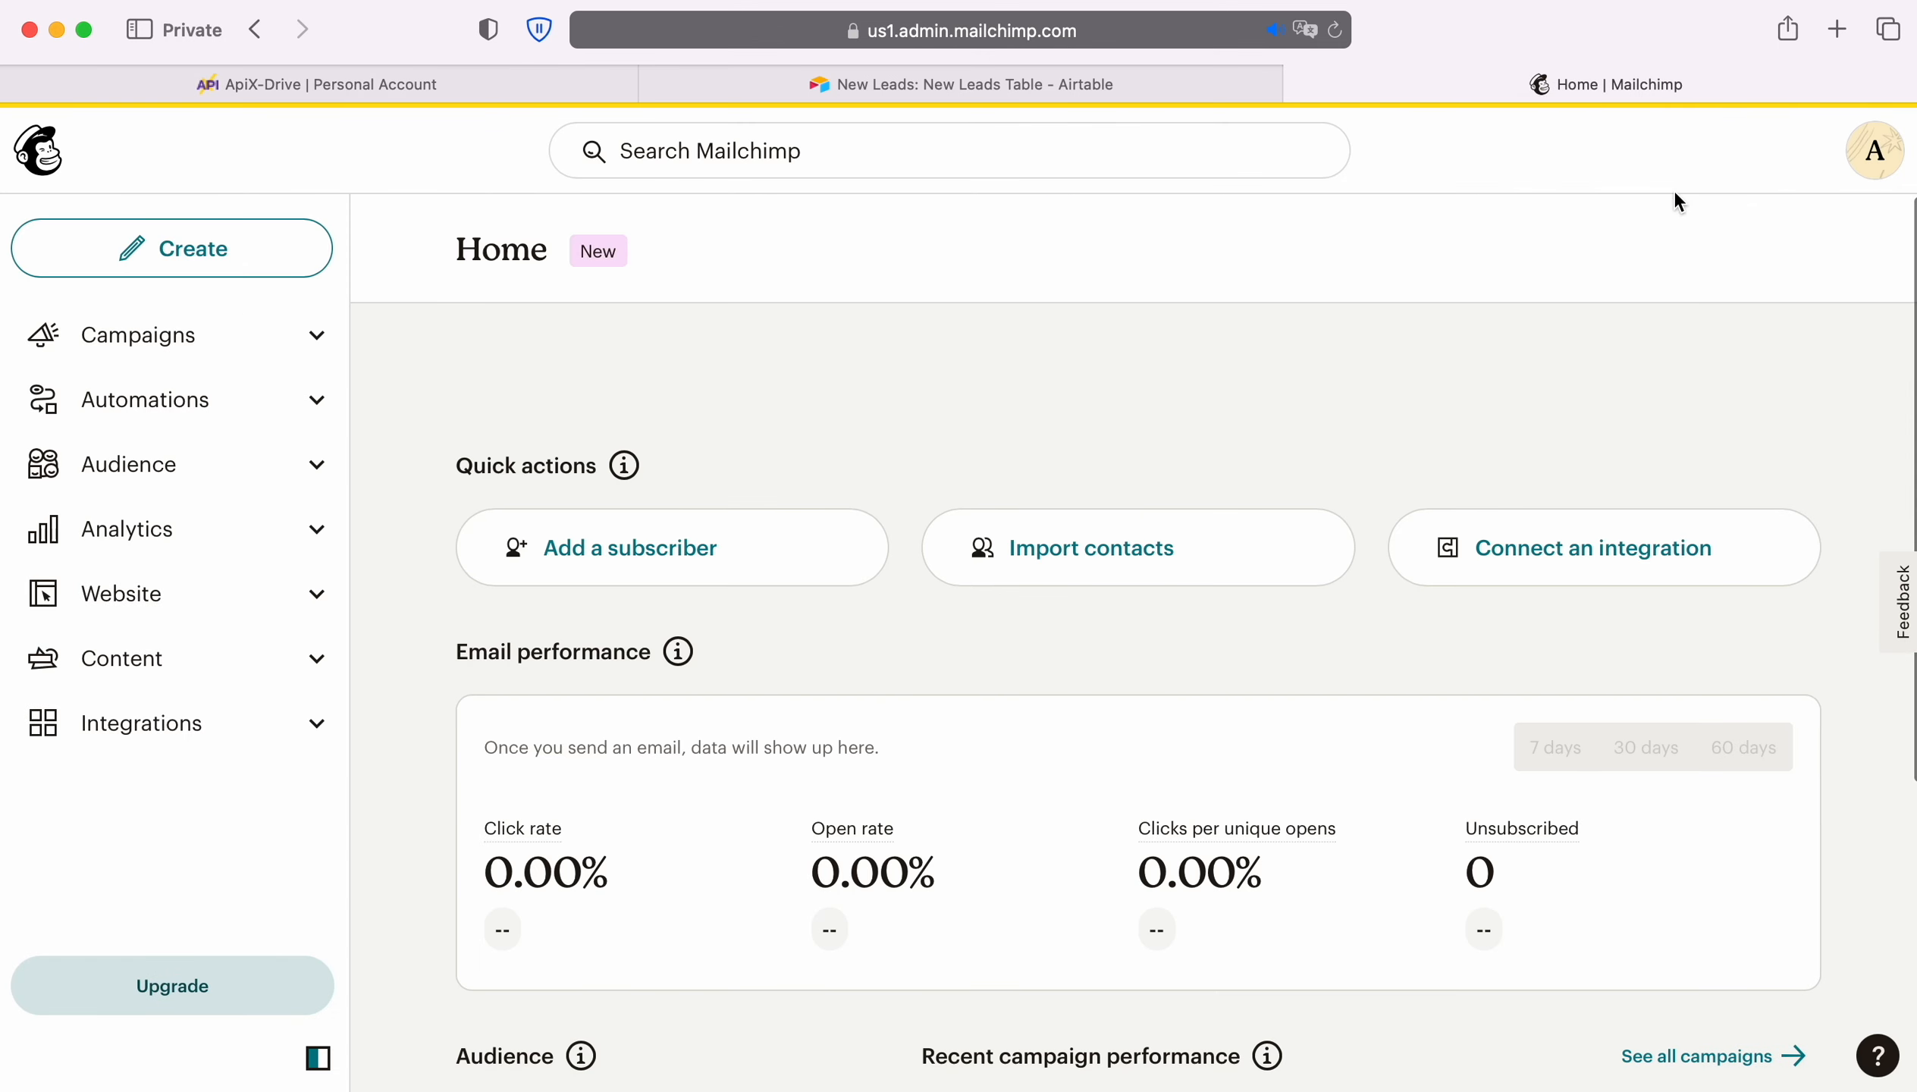
pyautogui.click(1871, 152)
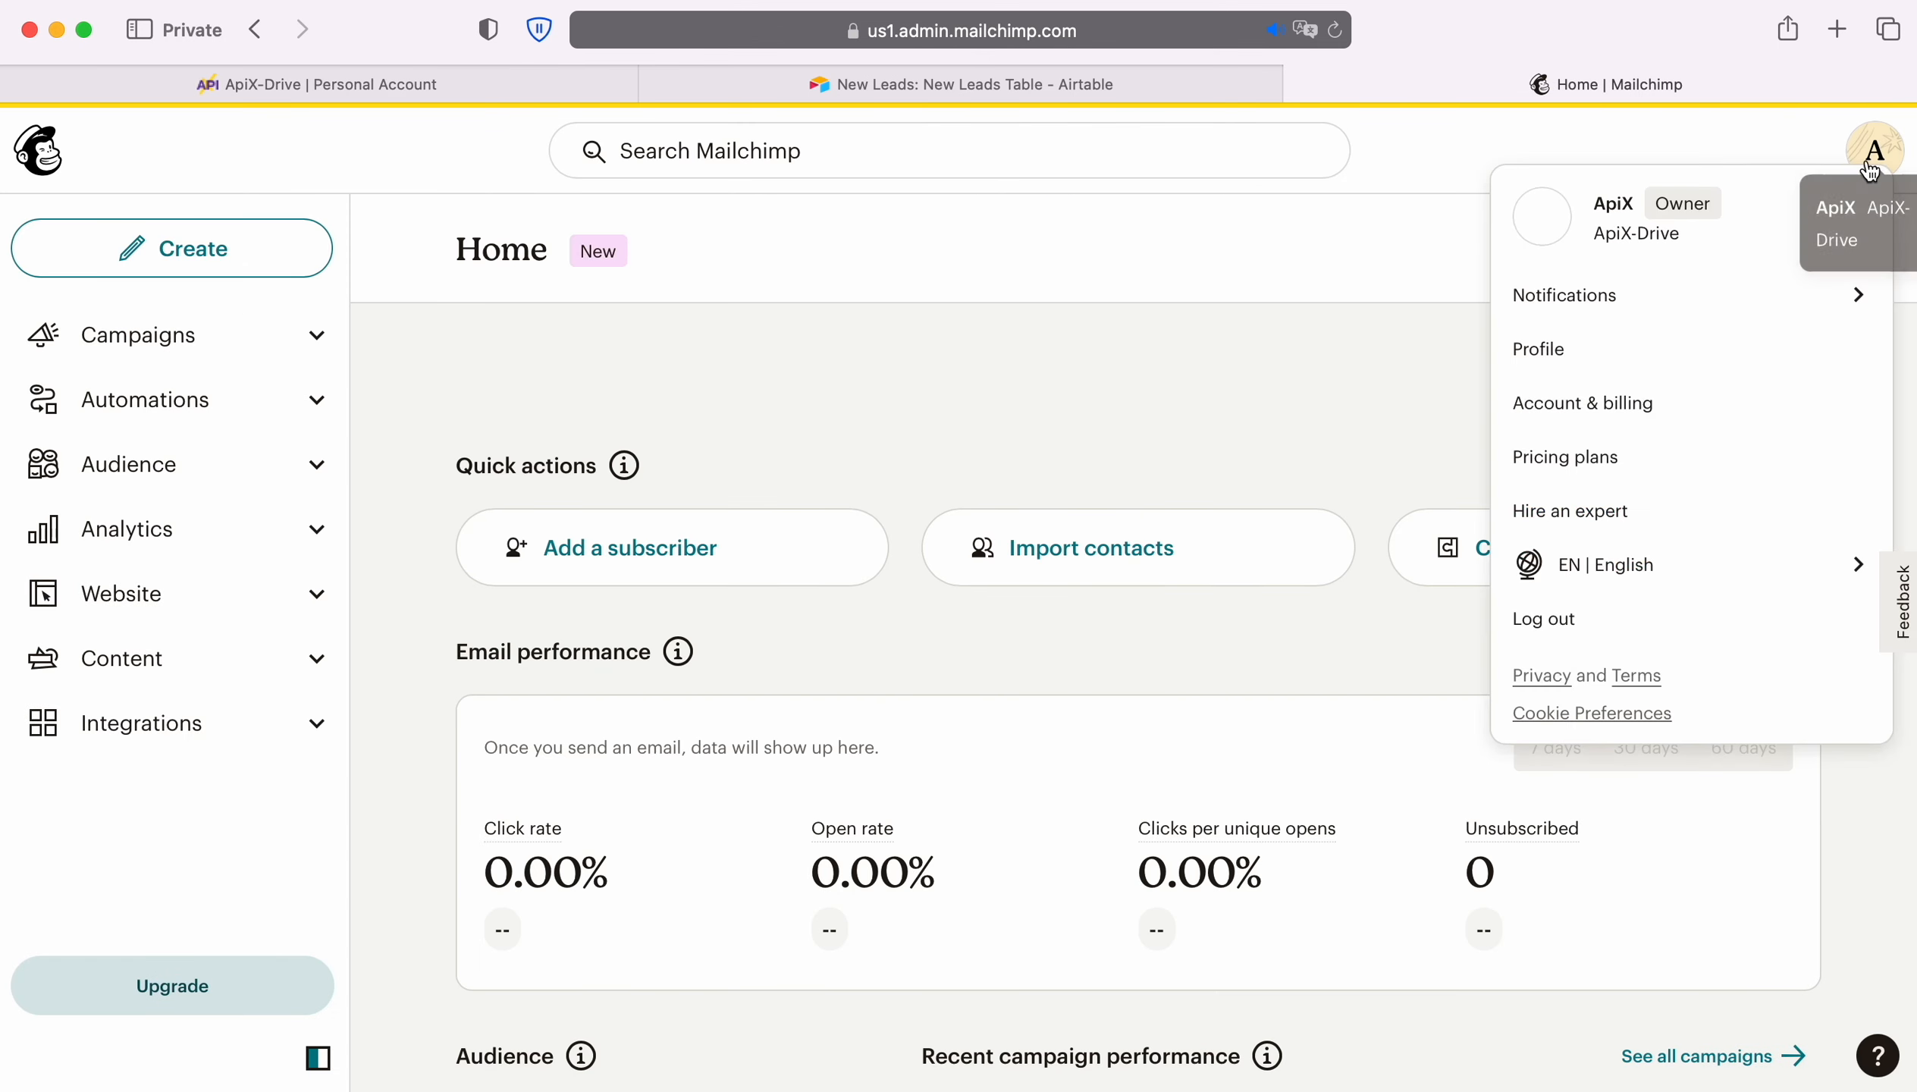
pyautogui.click(1536, 351)
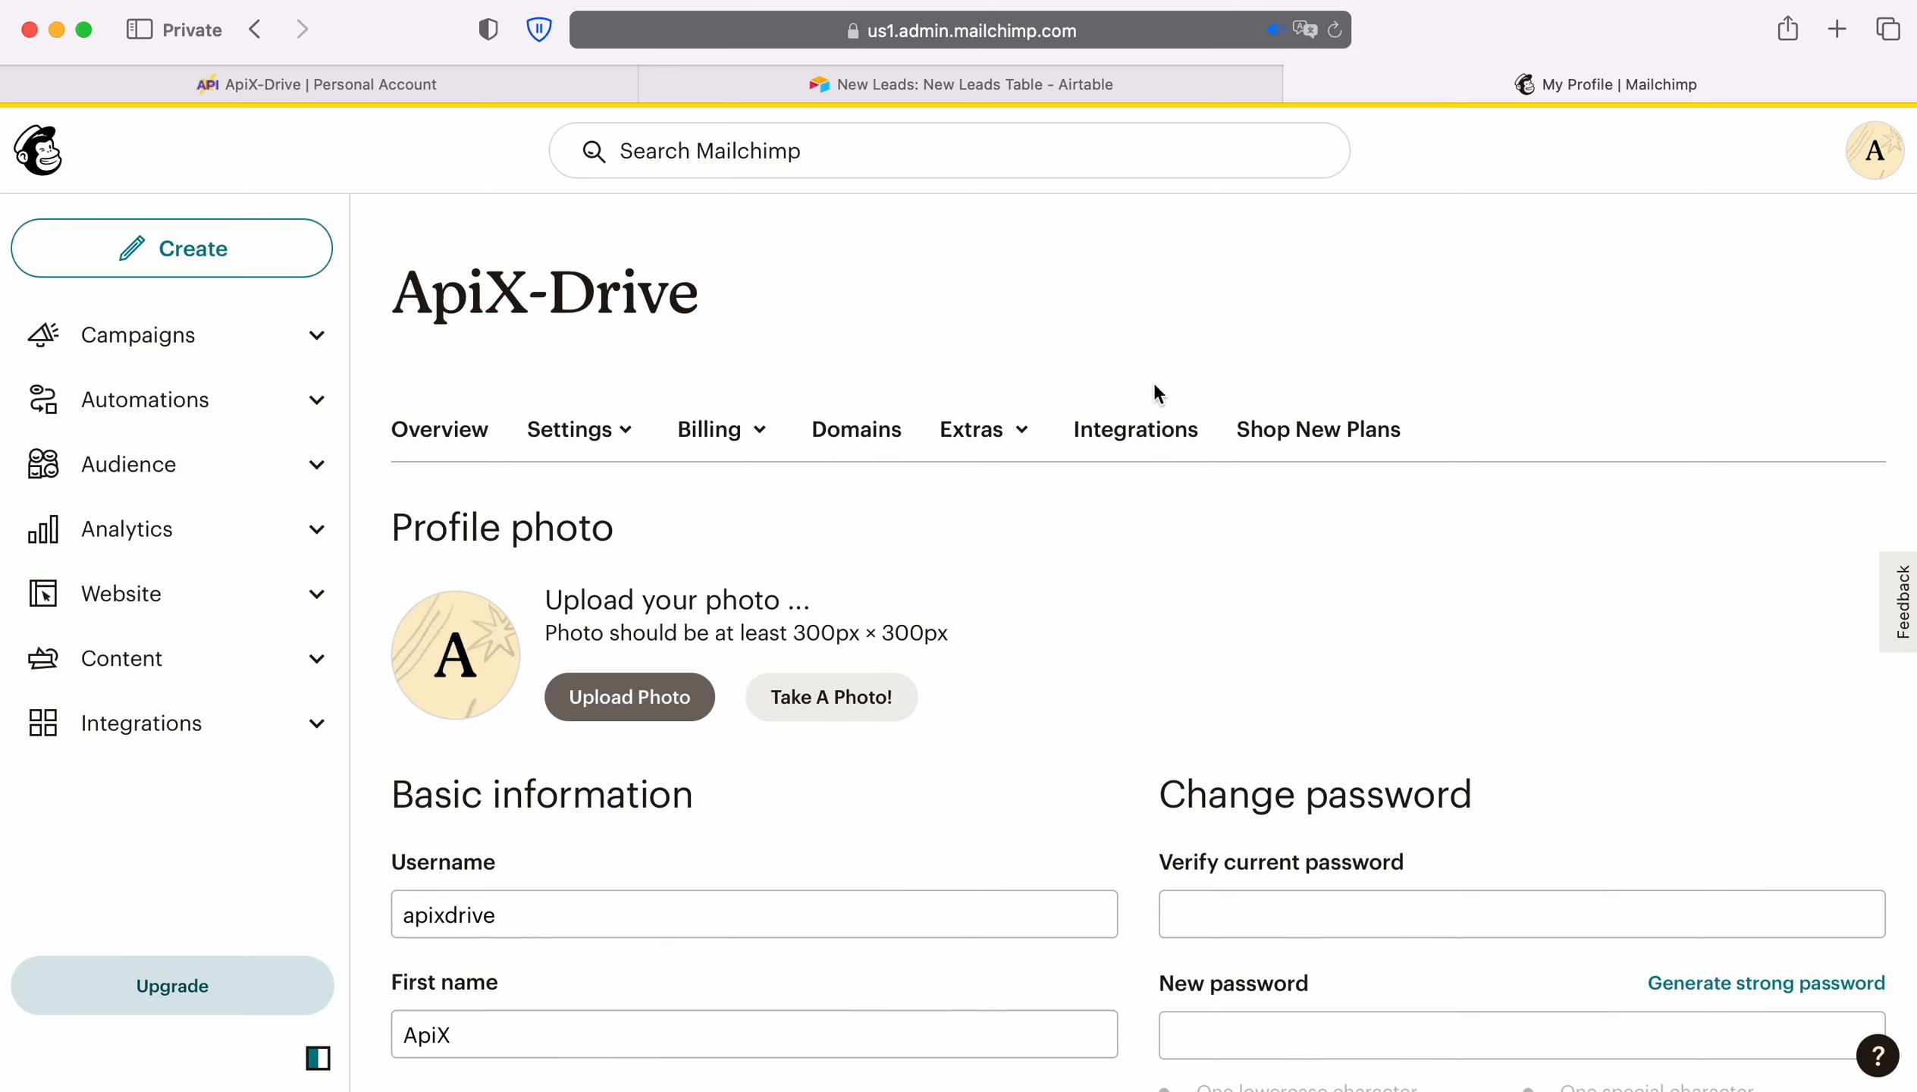
pyautogui.click(981, 430)
pyautogui.click(983, 555)
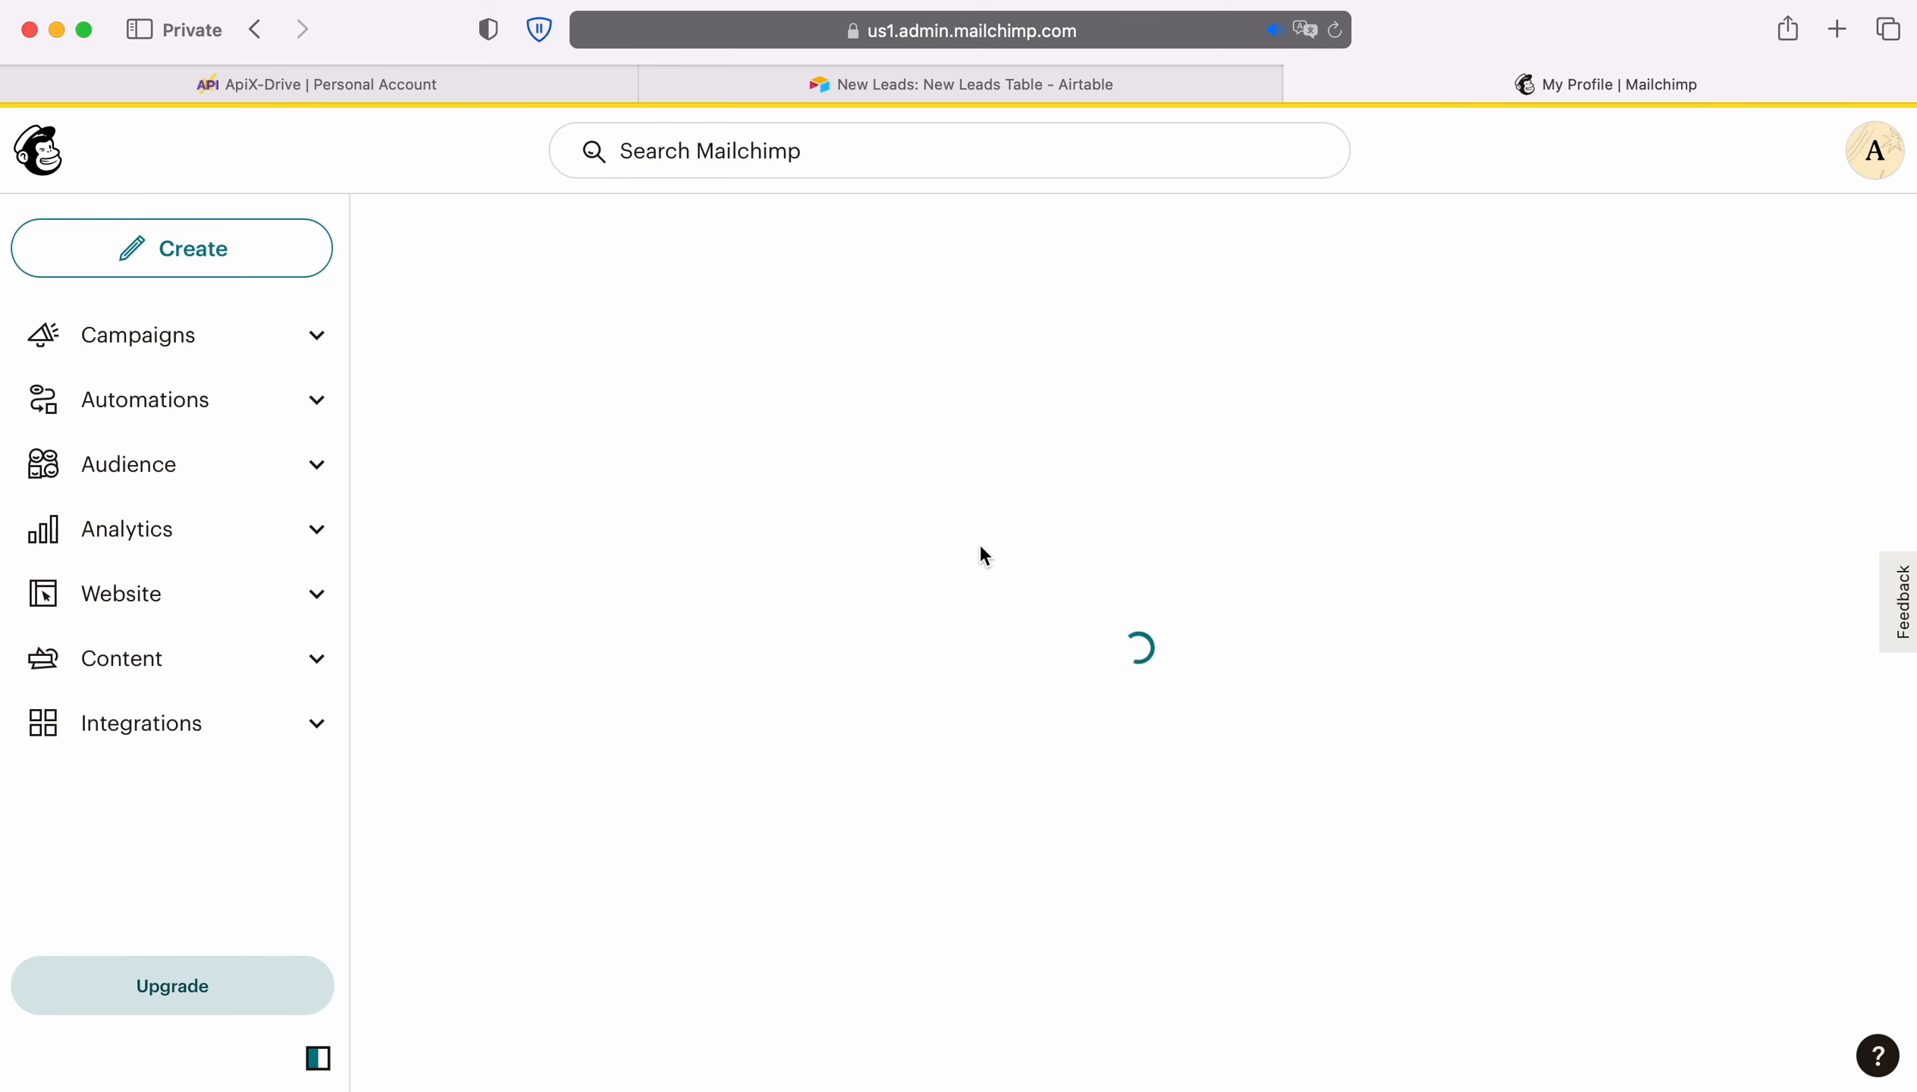
# Generate a new Mailchimp API key named ApiX-Drive and copy it to the clipboard.
pyautogui.scroll(-10, 984, 555)
pyautogui.scroll(-7, 983, 555)
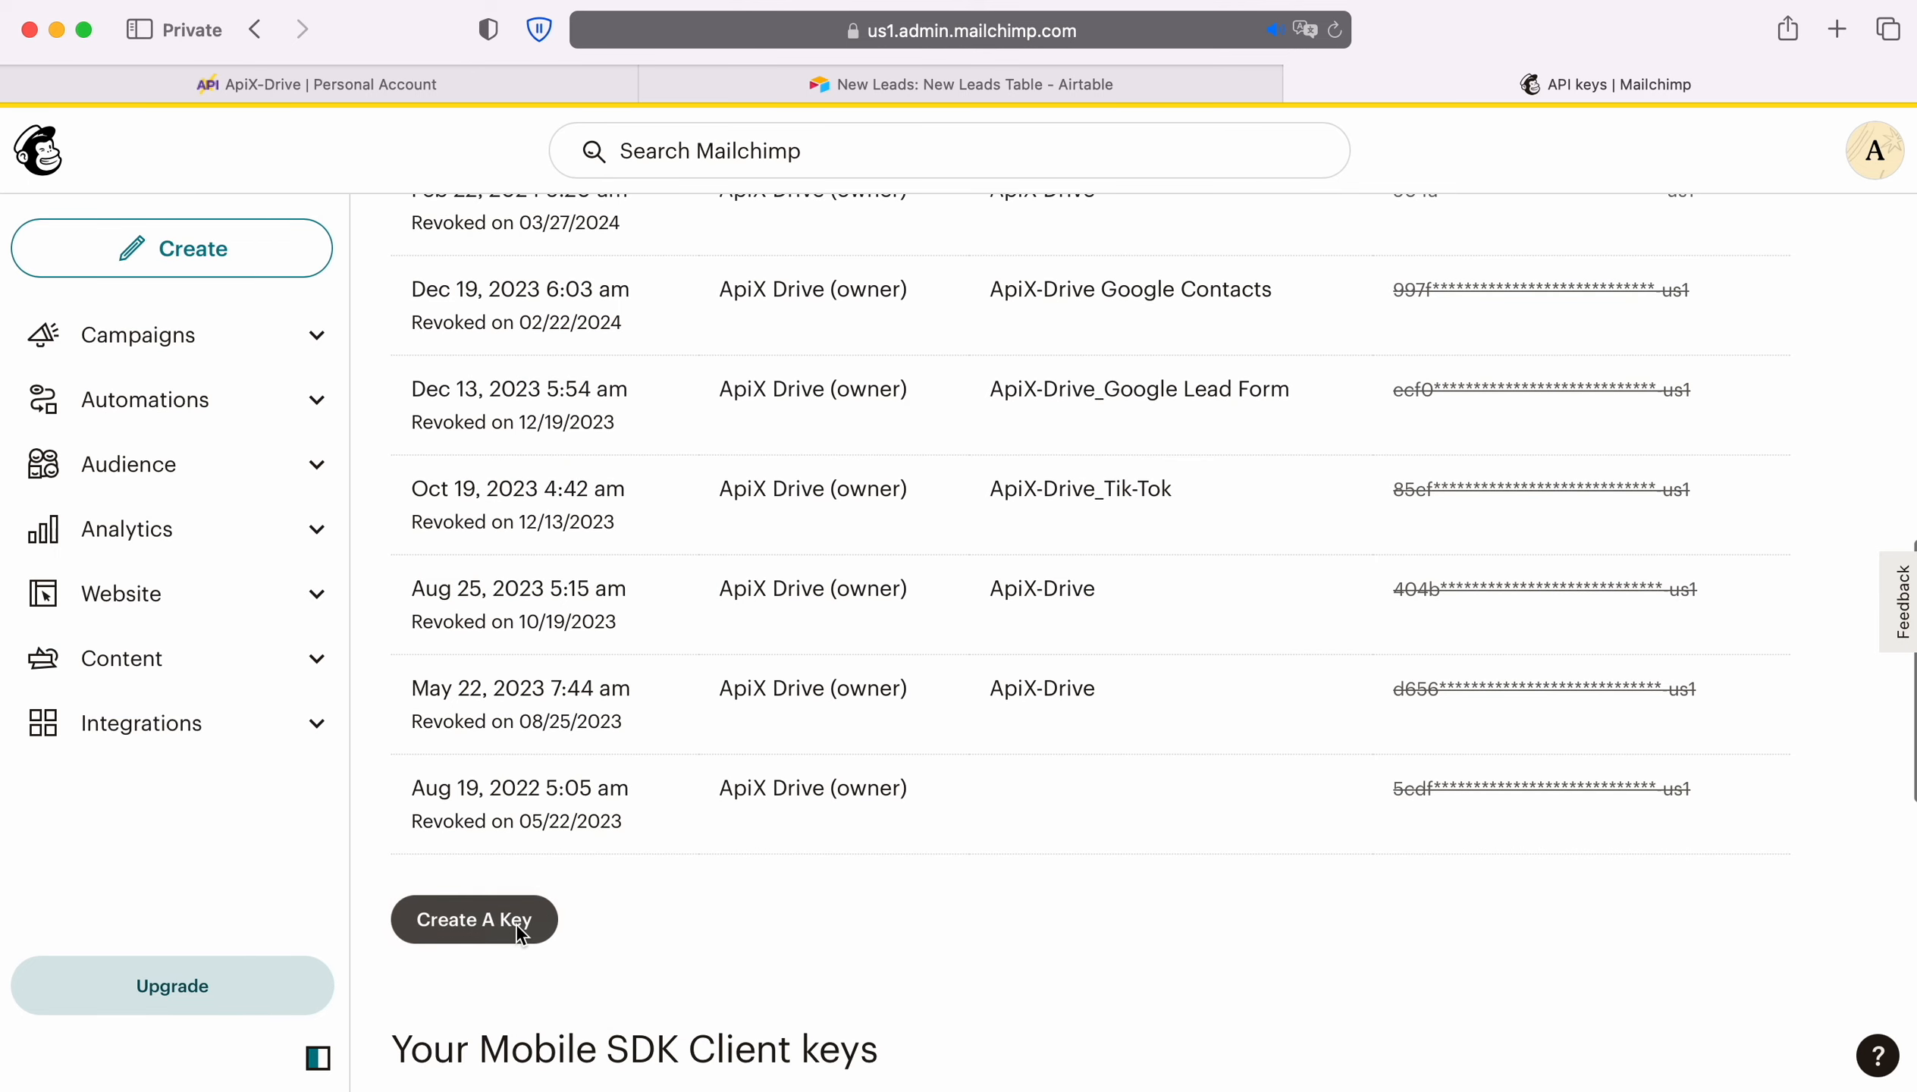
pyautogui.click(520, 935)
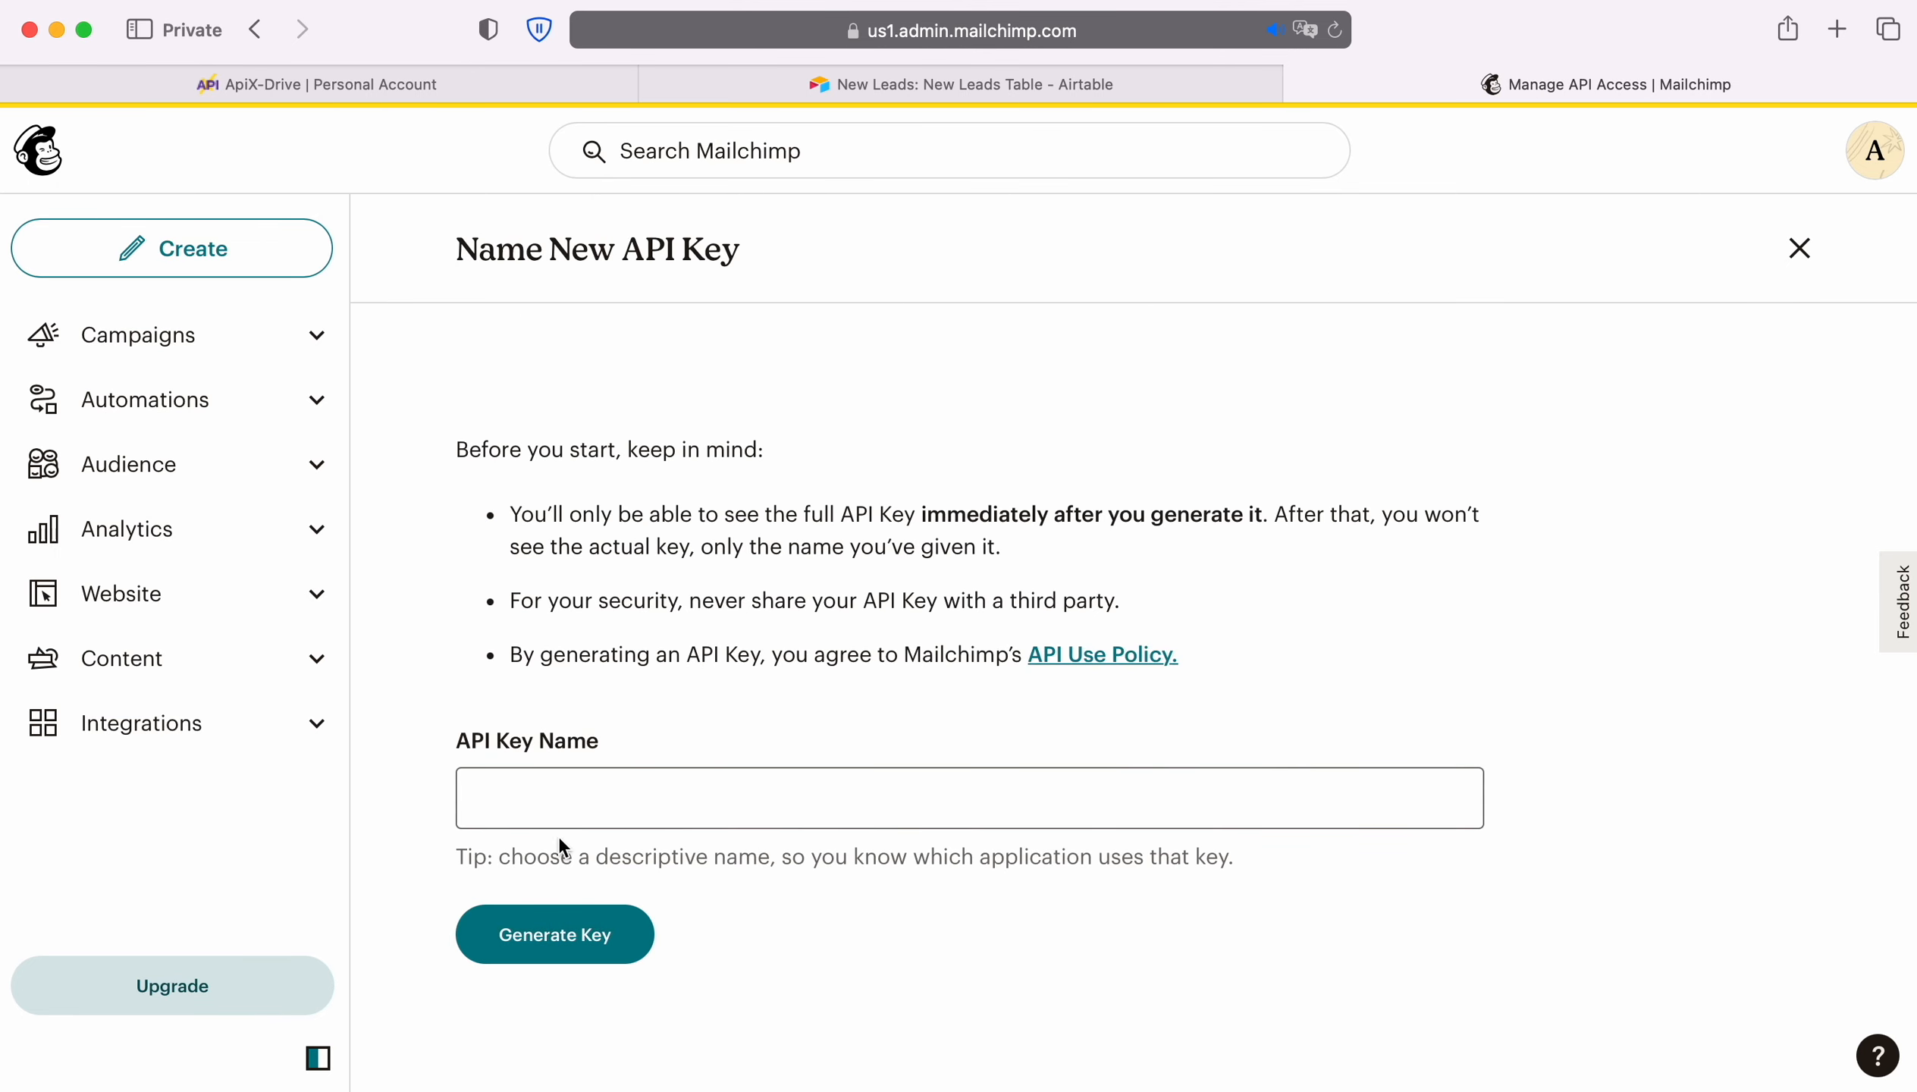
pyautogui.click(566, 800)
pyautogui.write('ApiX-Drive')
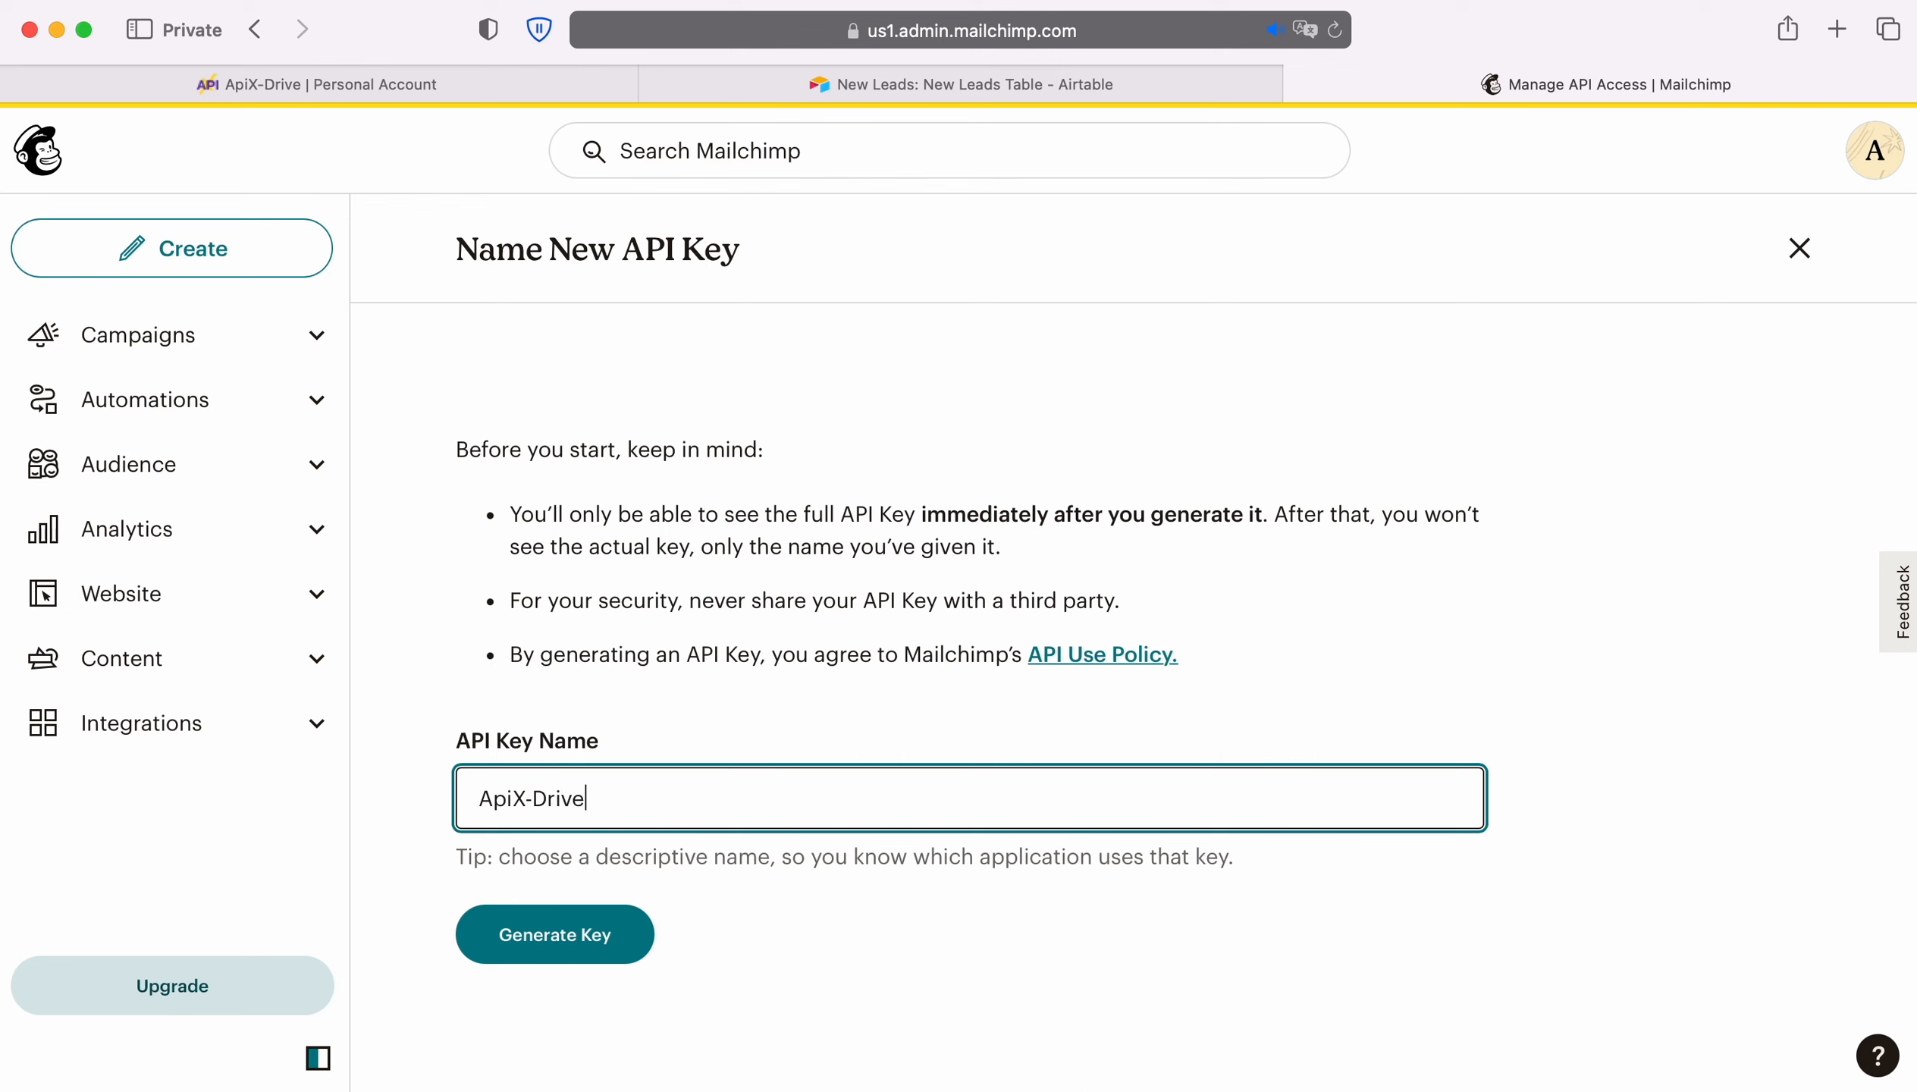
pyautogui.click(556, 932)
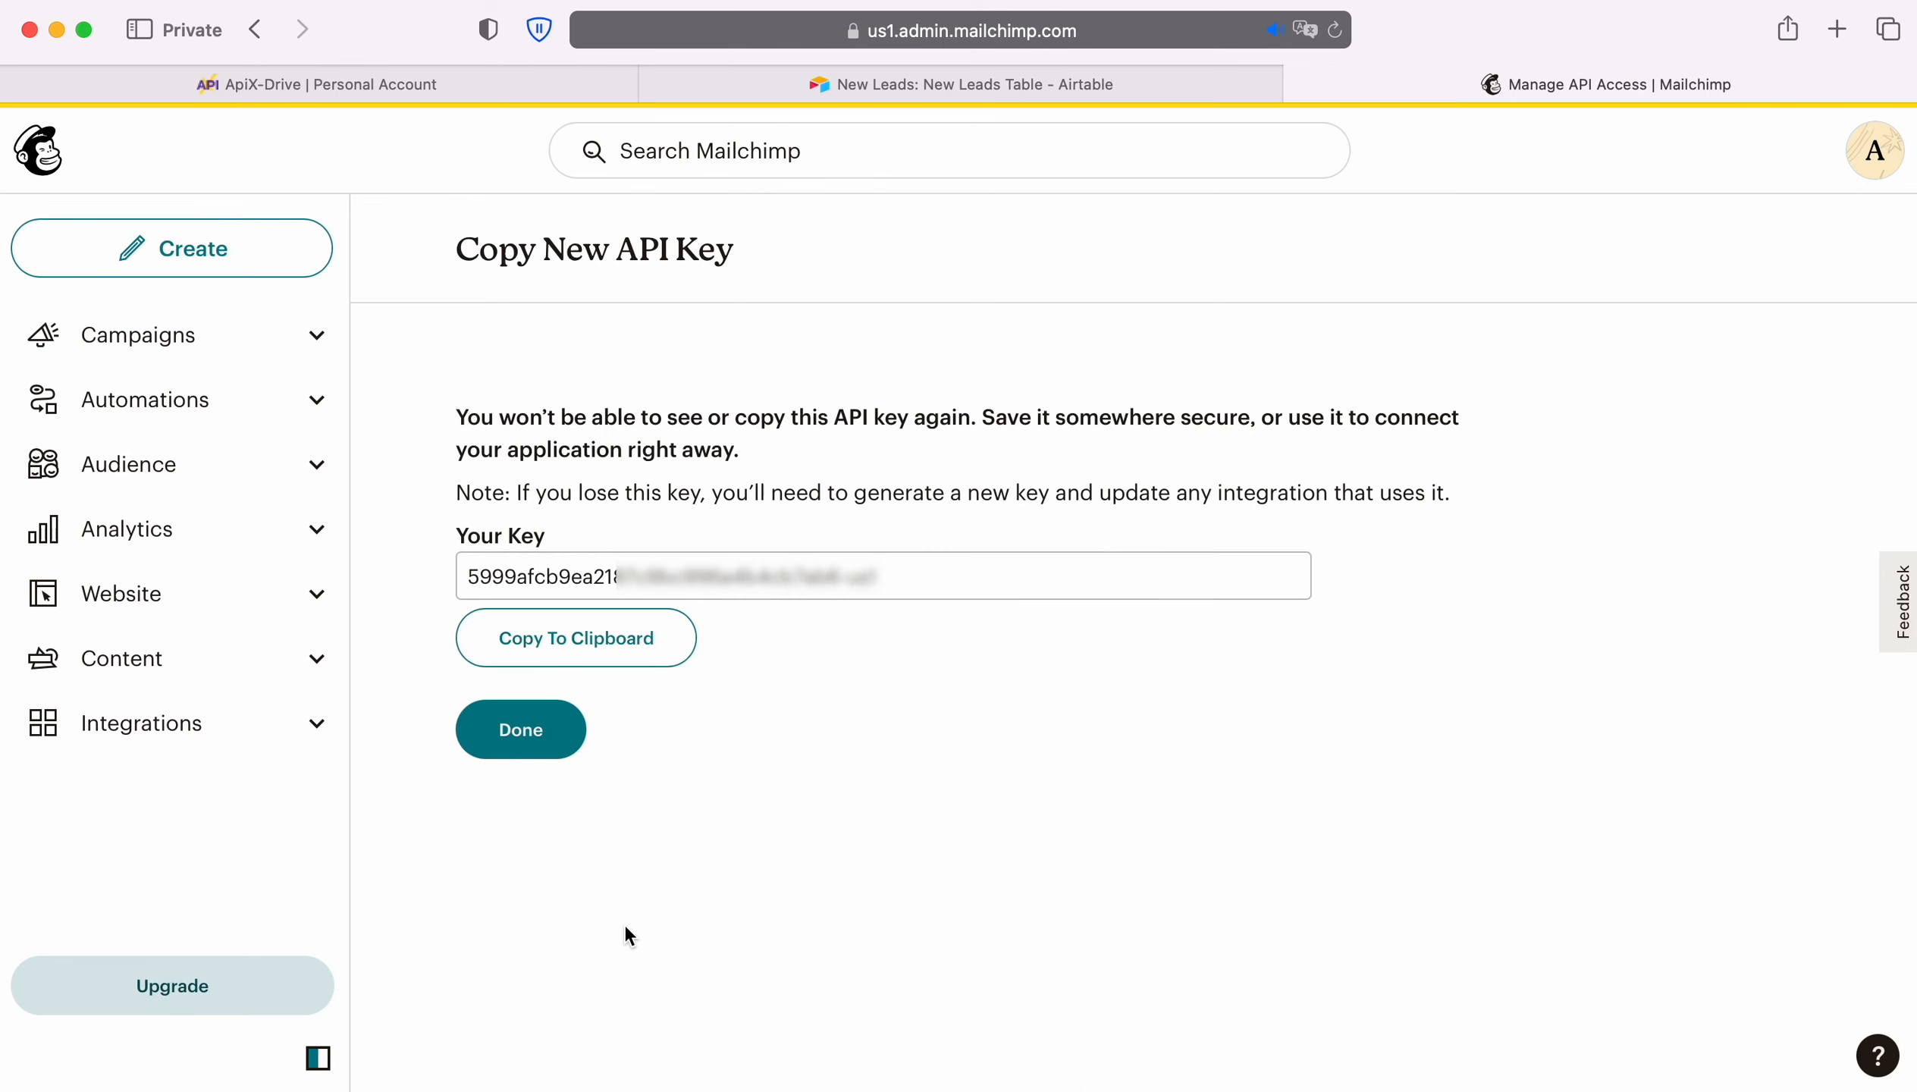
pyautogui.click(633, 652)
pyautogui.click(564, 735)
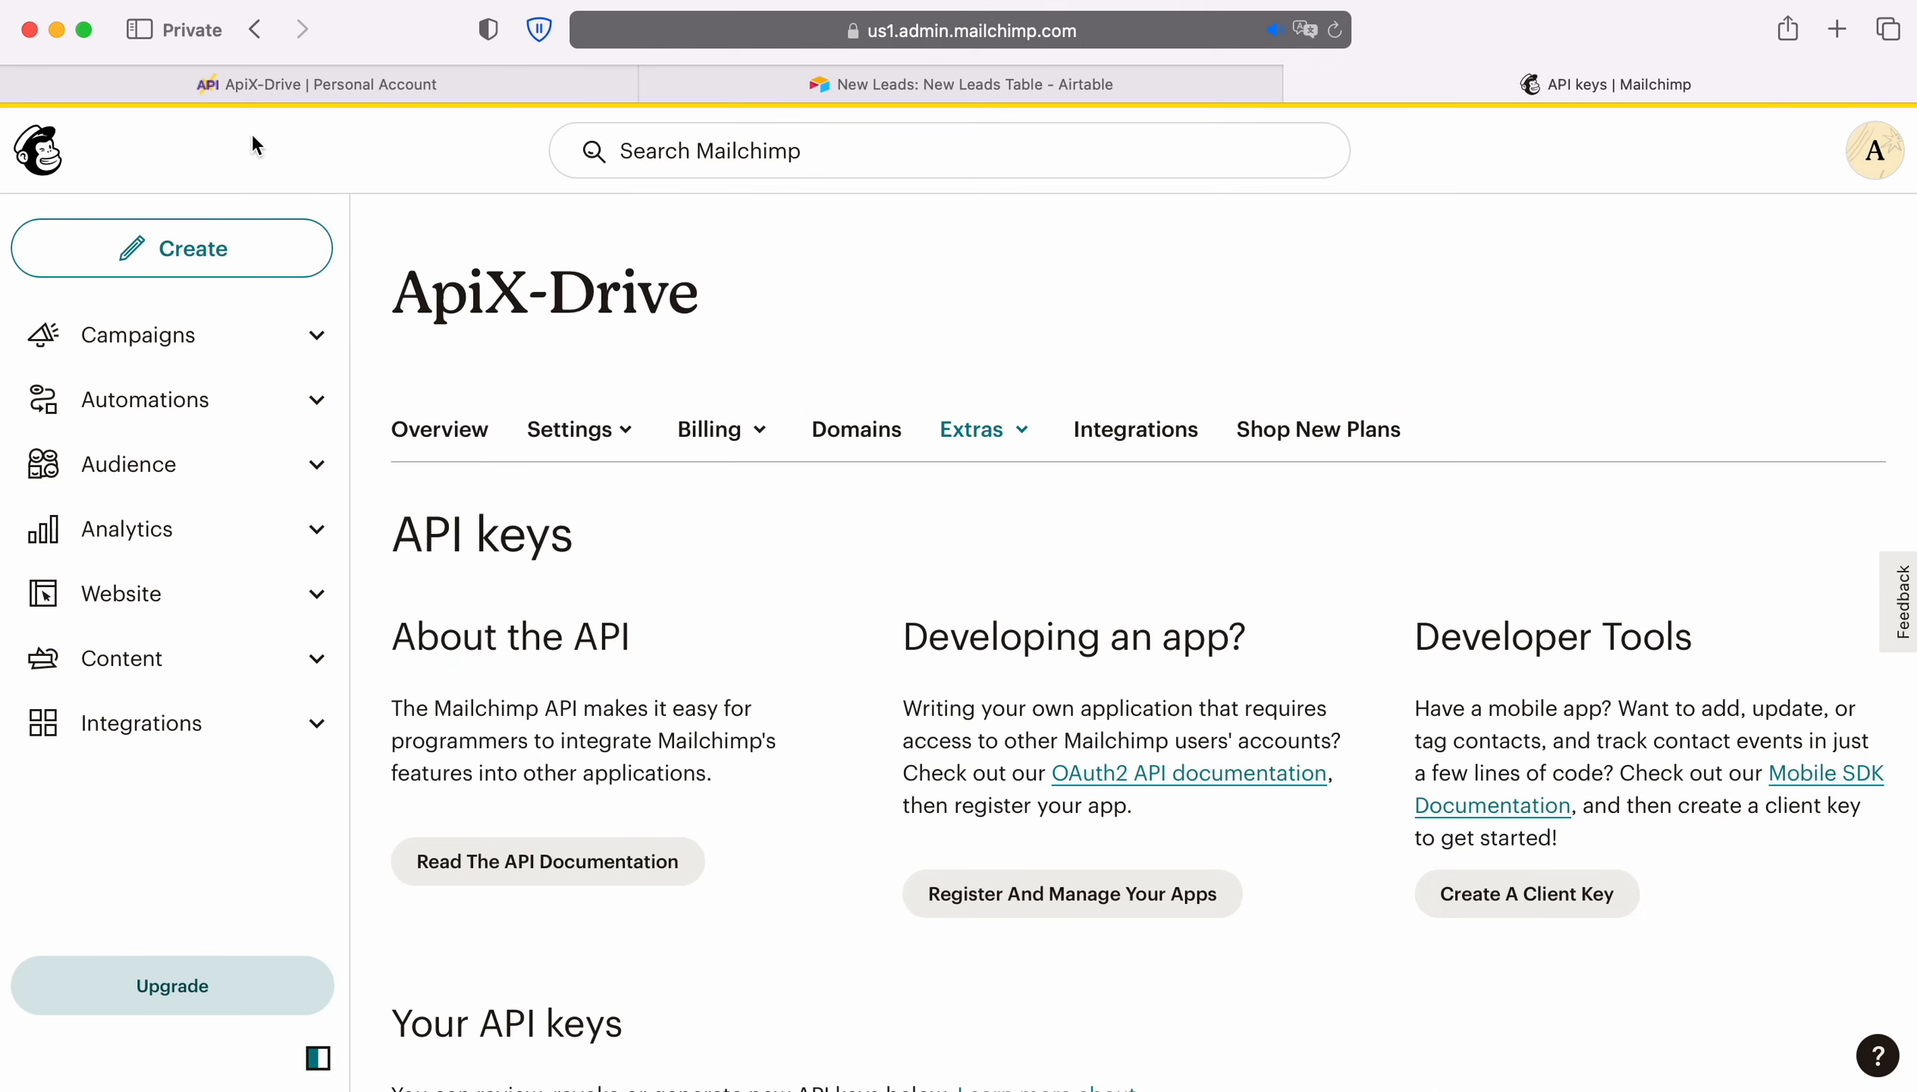
# Return to ApiX-Drive, paste the API key into the MailChimp connection setup and save the account.
pyautogui.click(202, 83)
pyautogui.rightClick(786, 576)
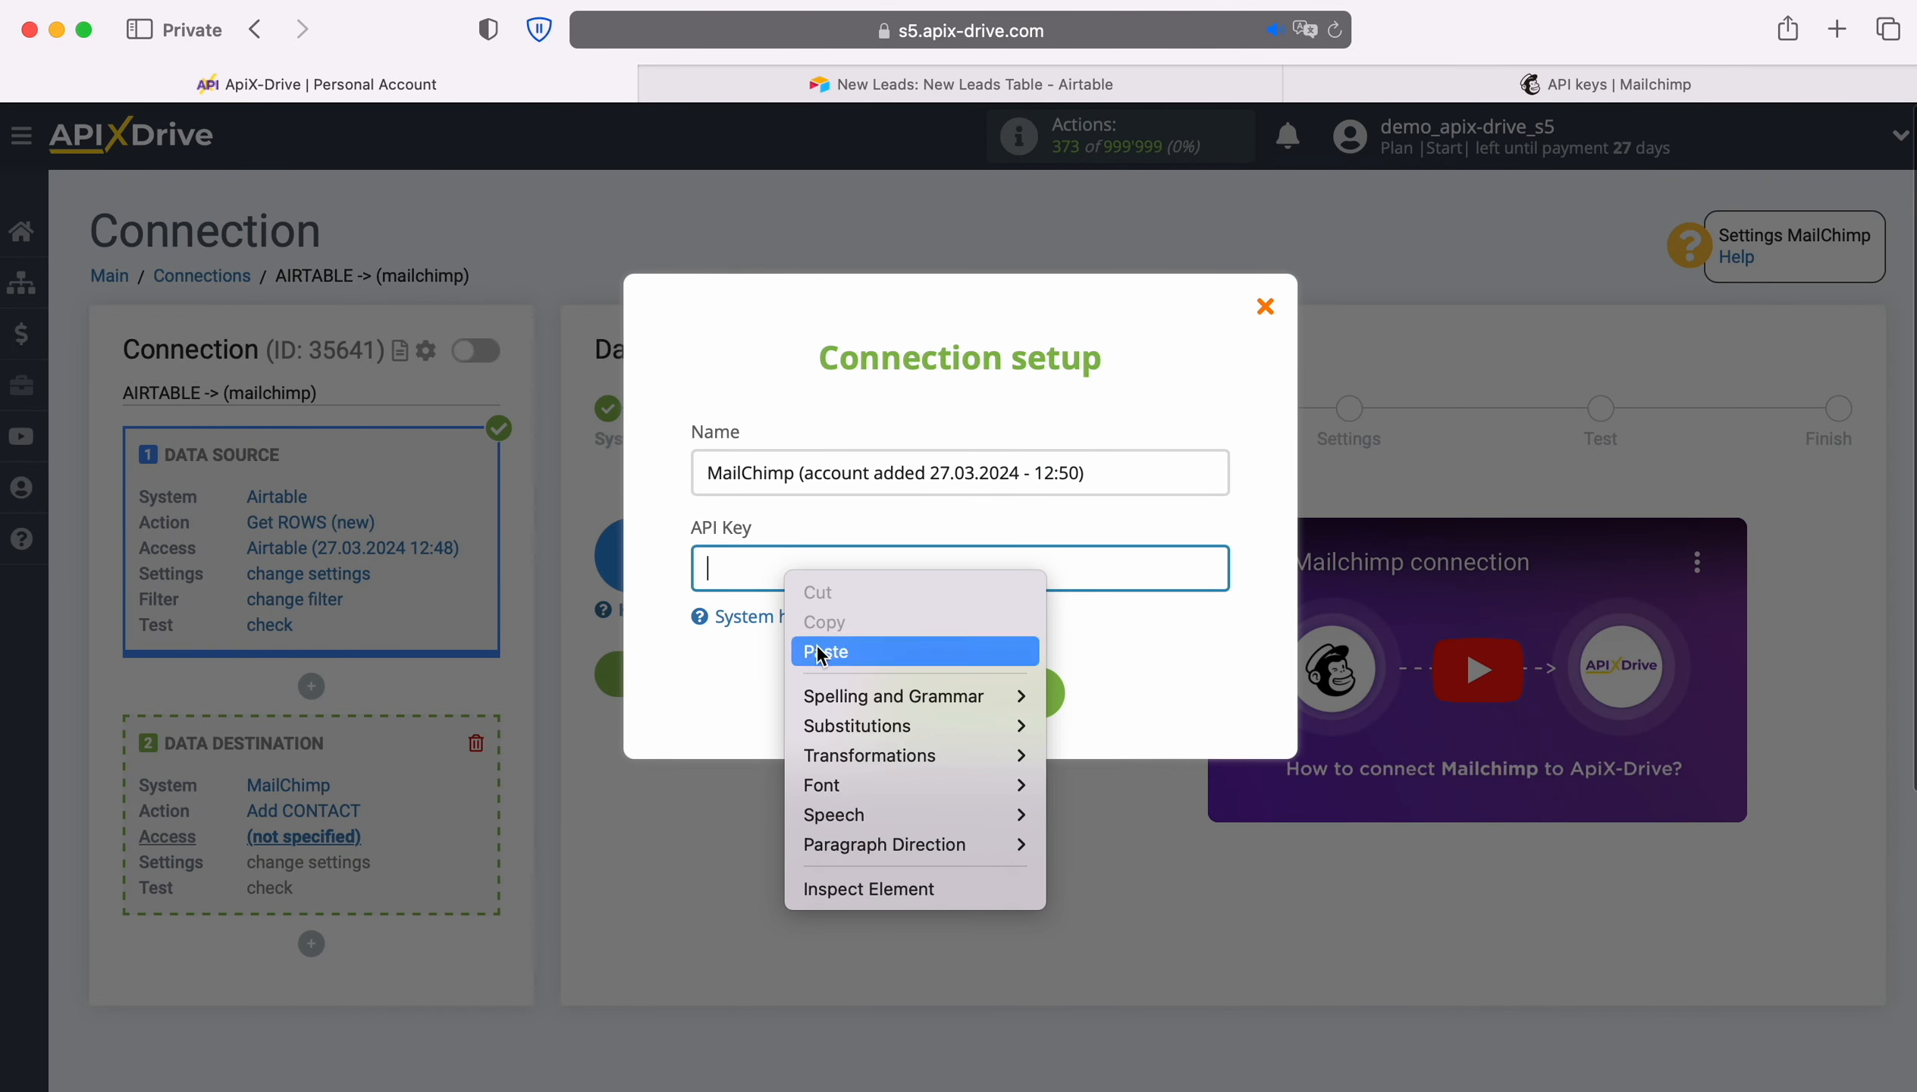
pyautogui.click(817, 645)
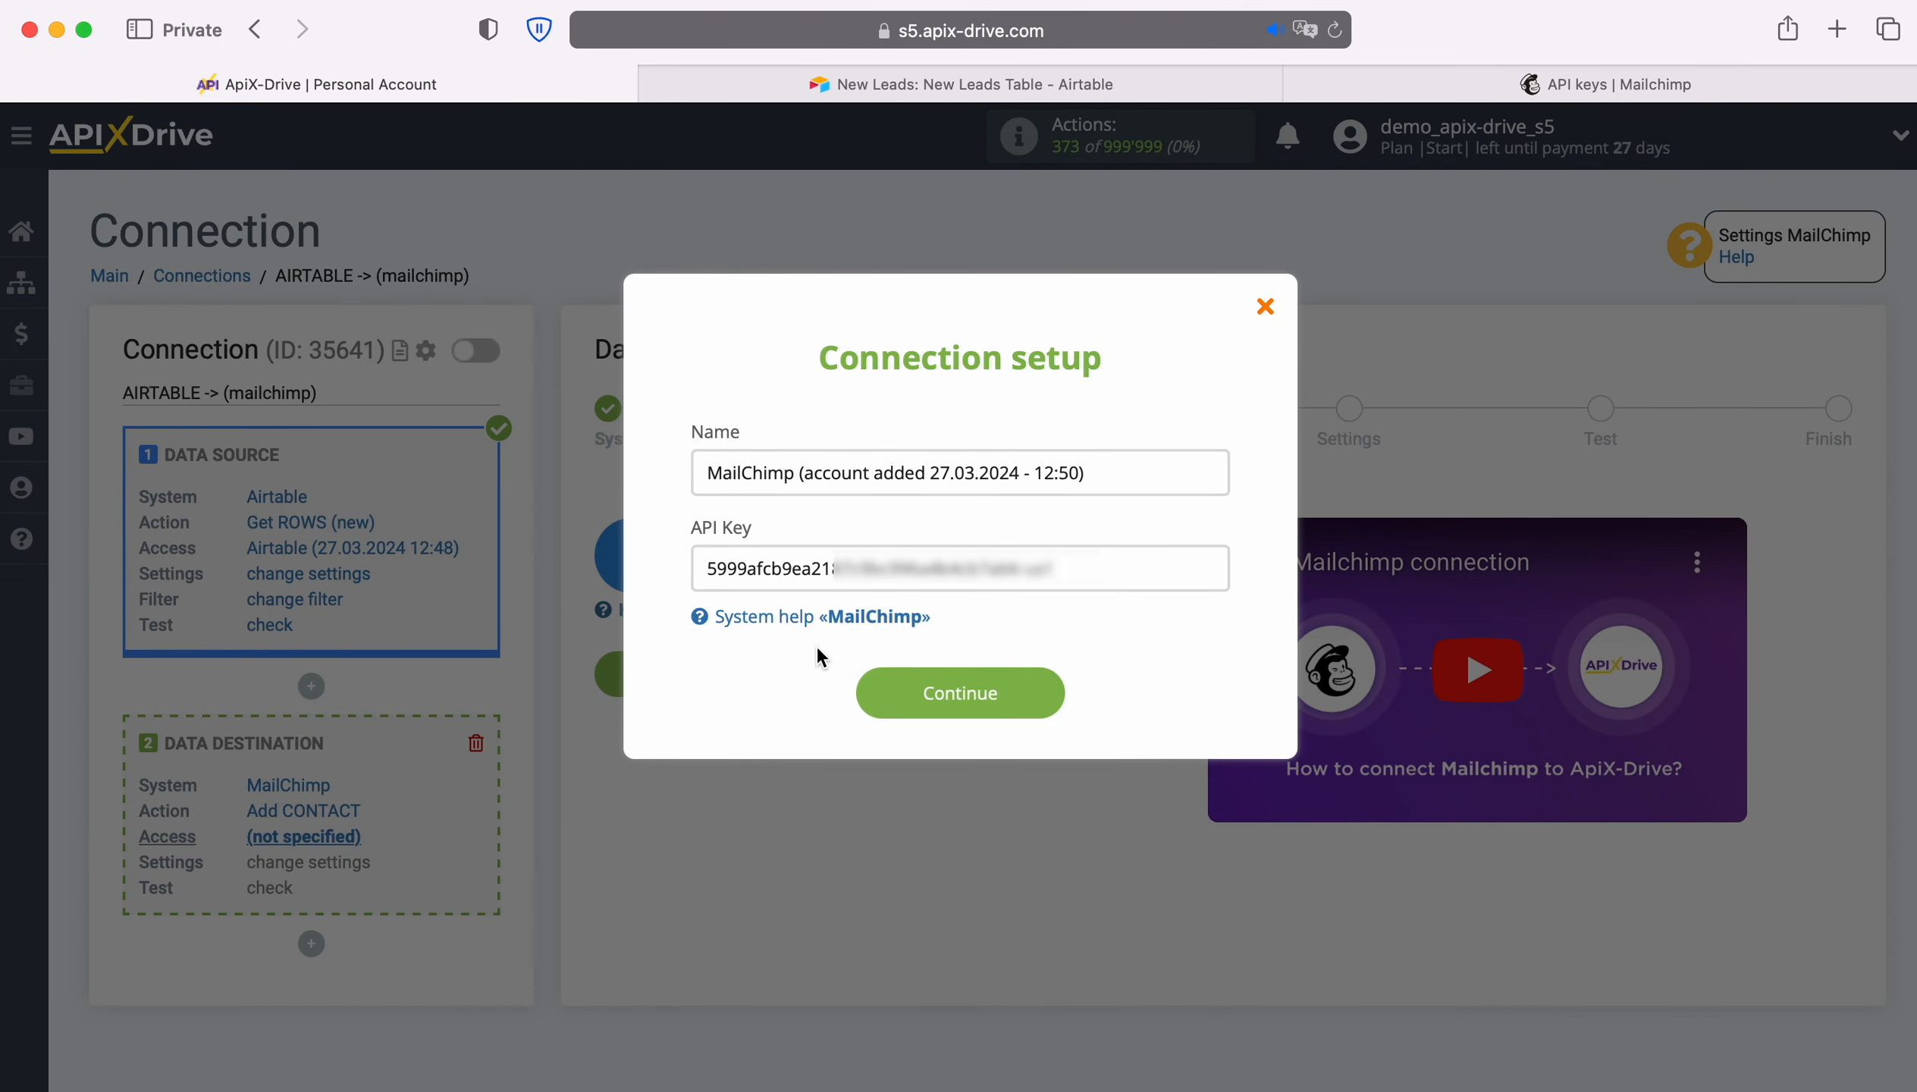
pyautogui.click(1038, 689)
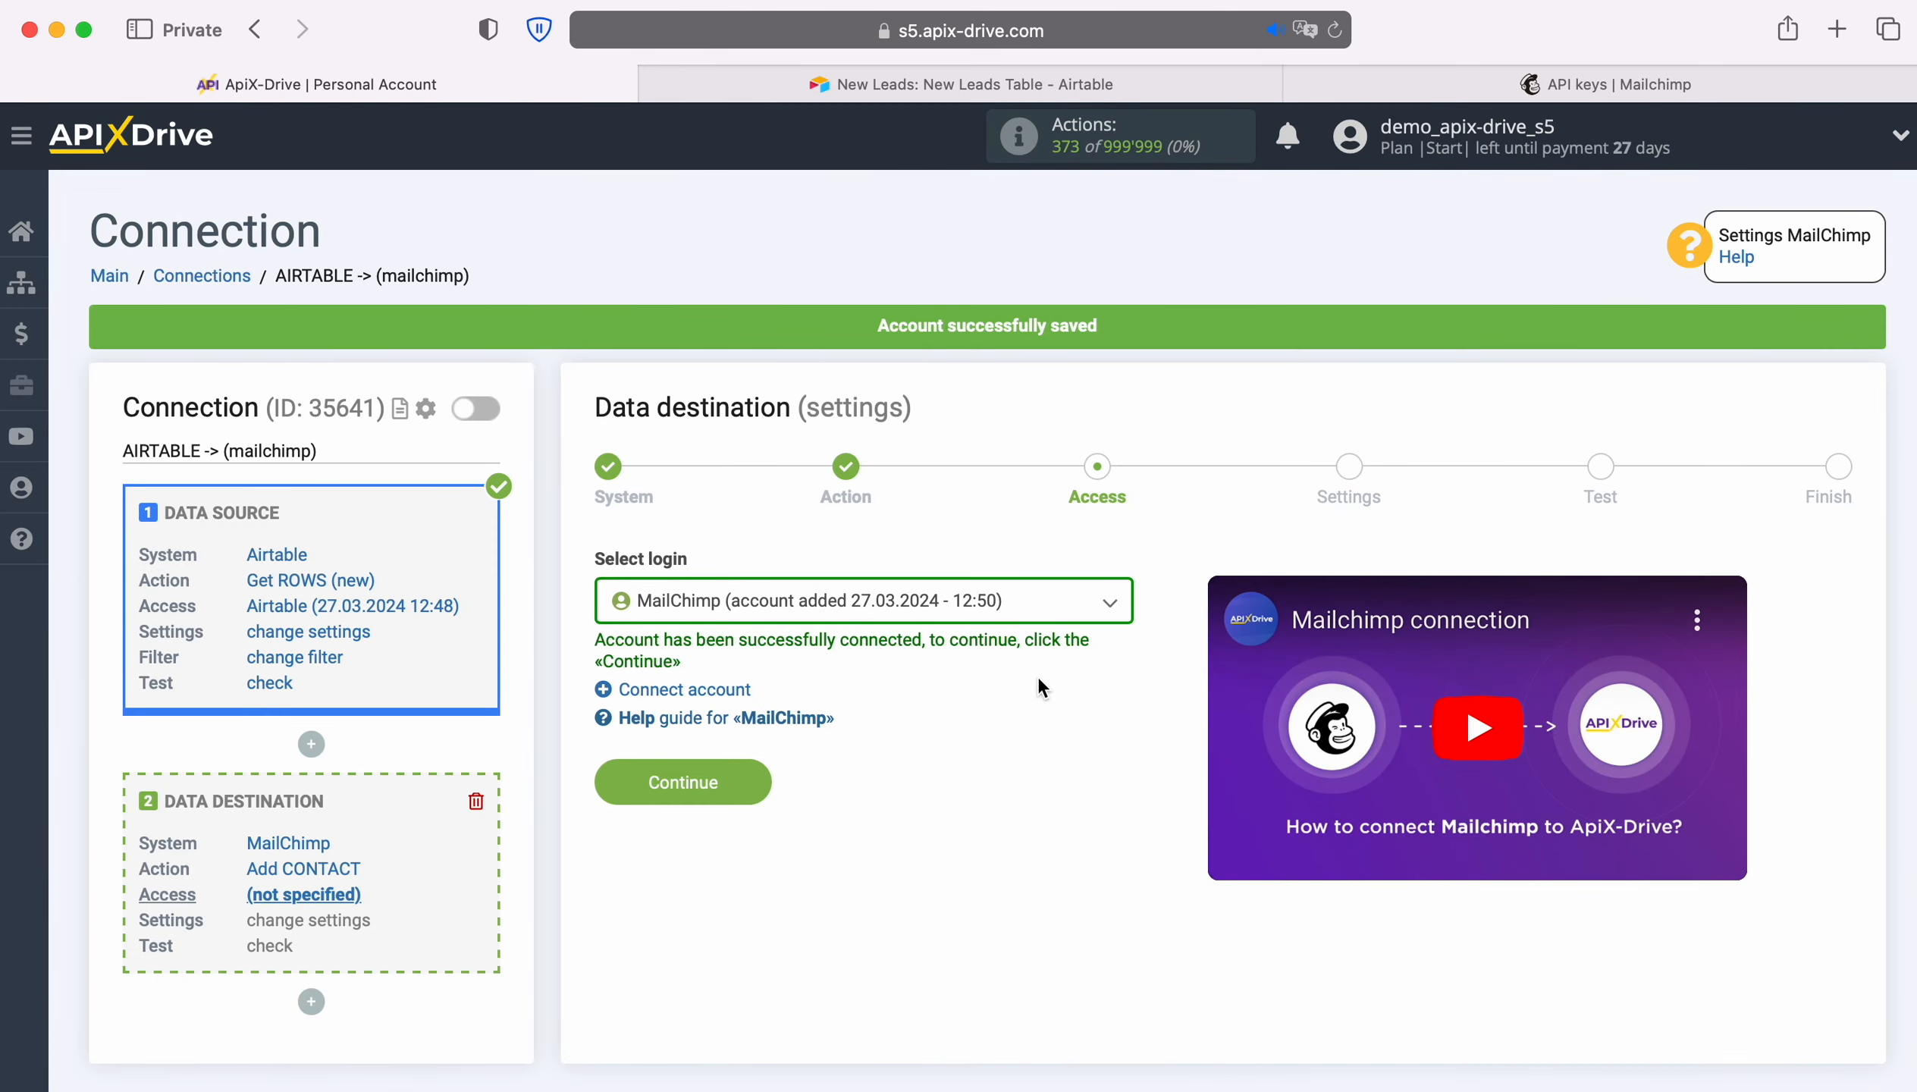
# Select the newly added MailChimp account as the login and set the destination list to ApiX-Drive.
pyautogui.click(1044, 608)
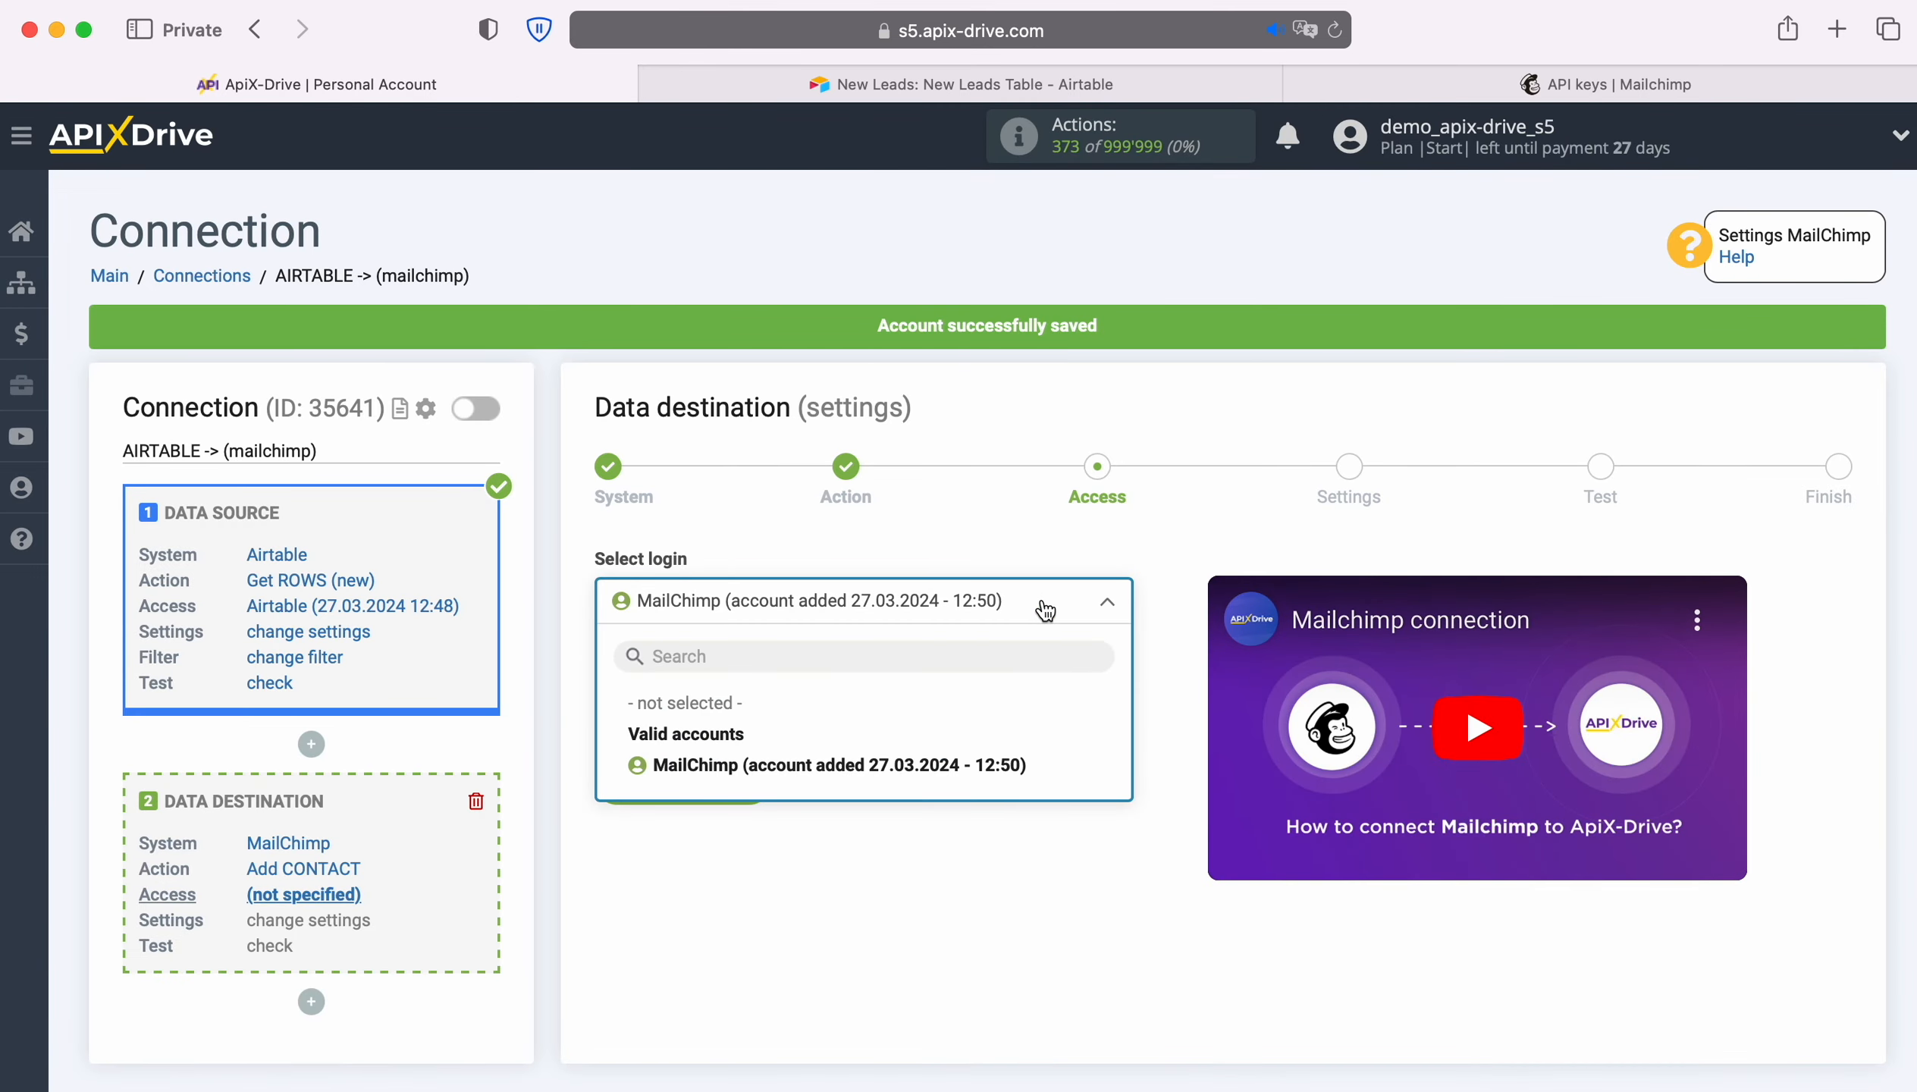
pyautogui.click(1017, 768)
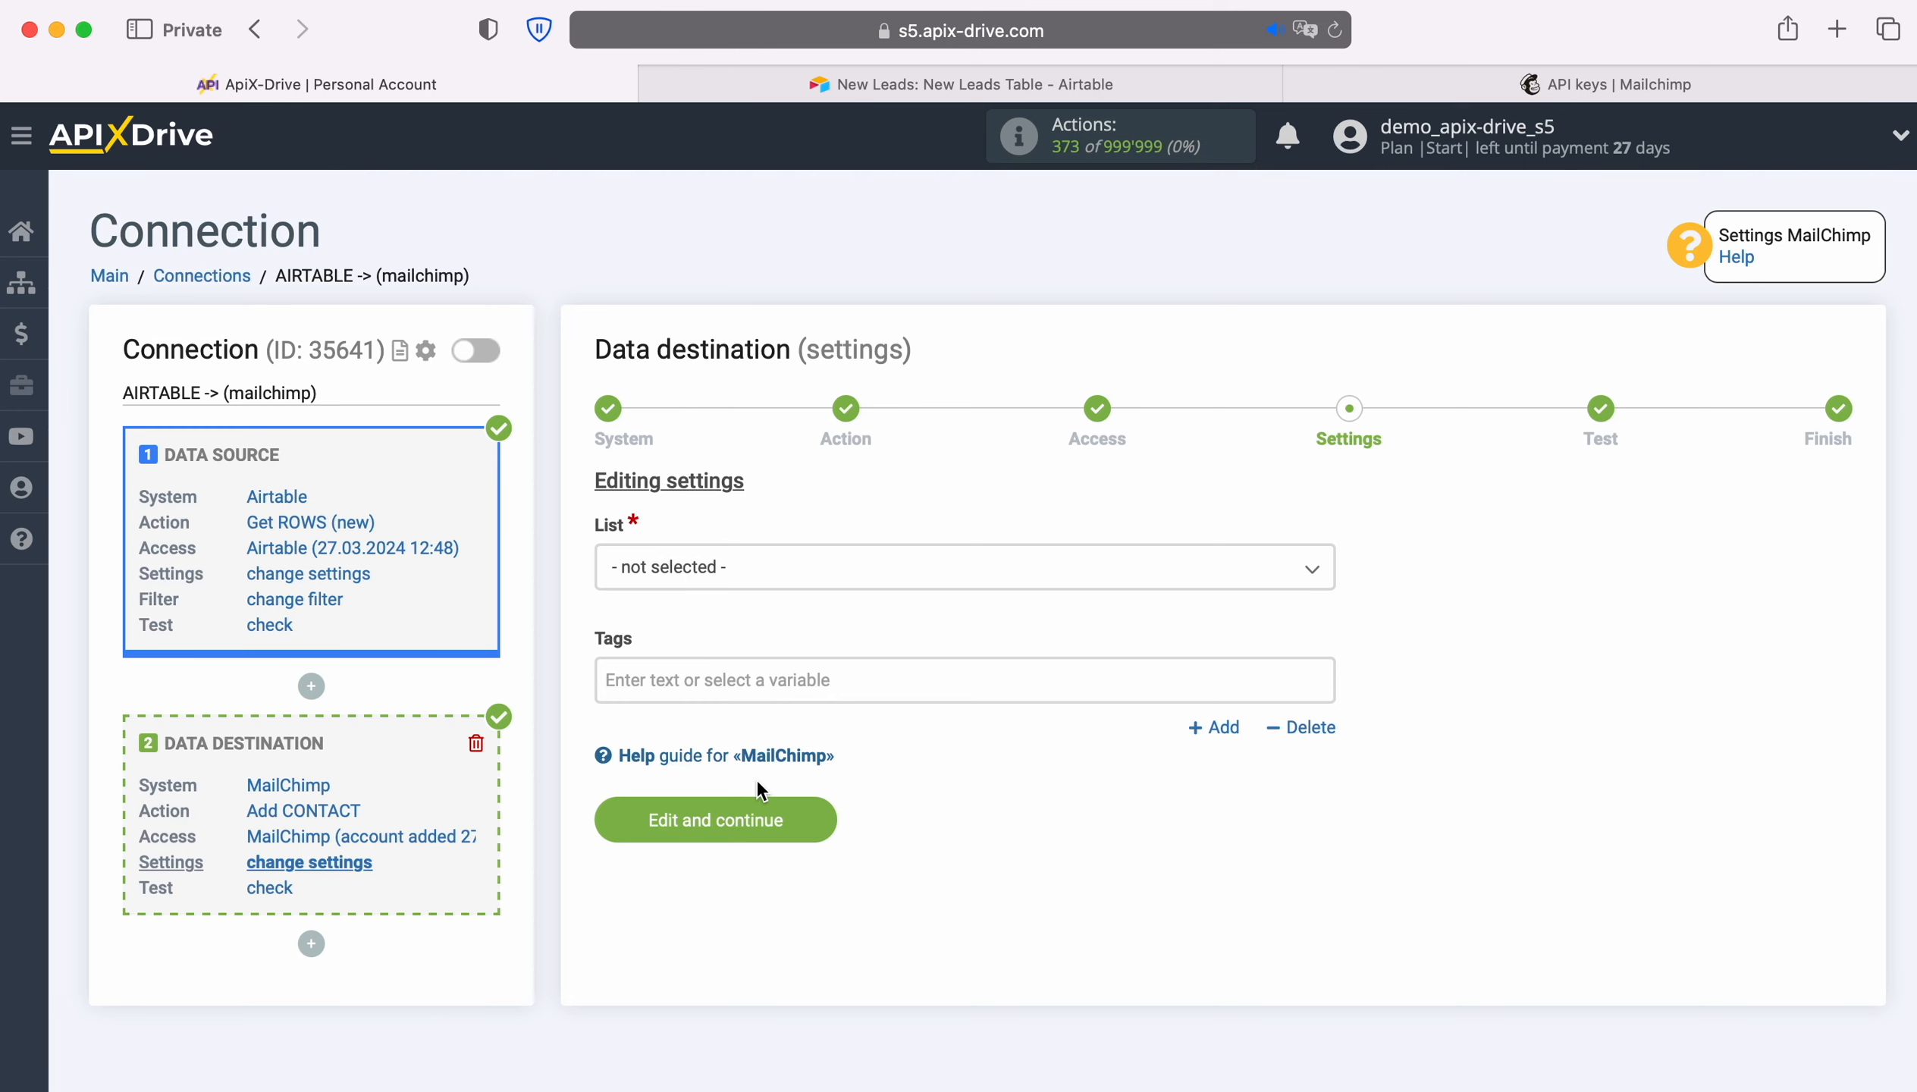
pyautogui.click(841, 570)
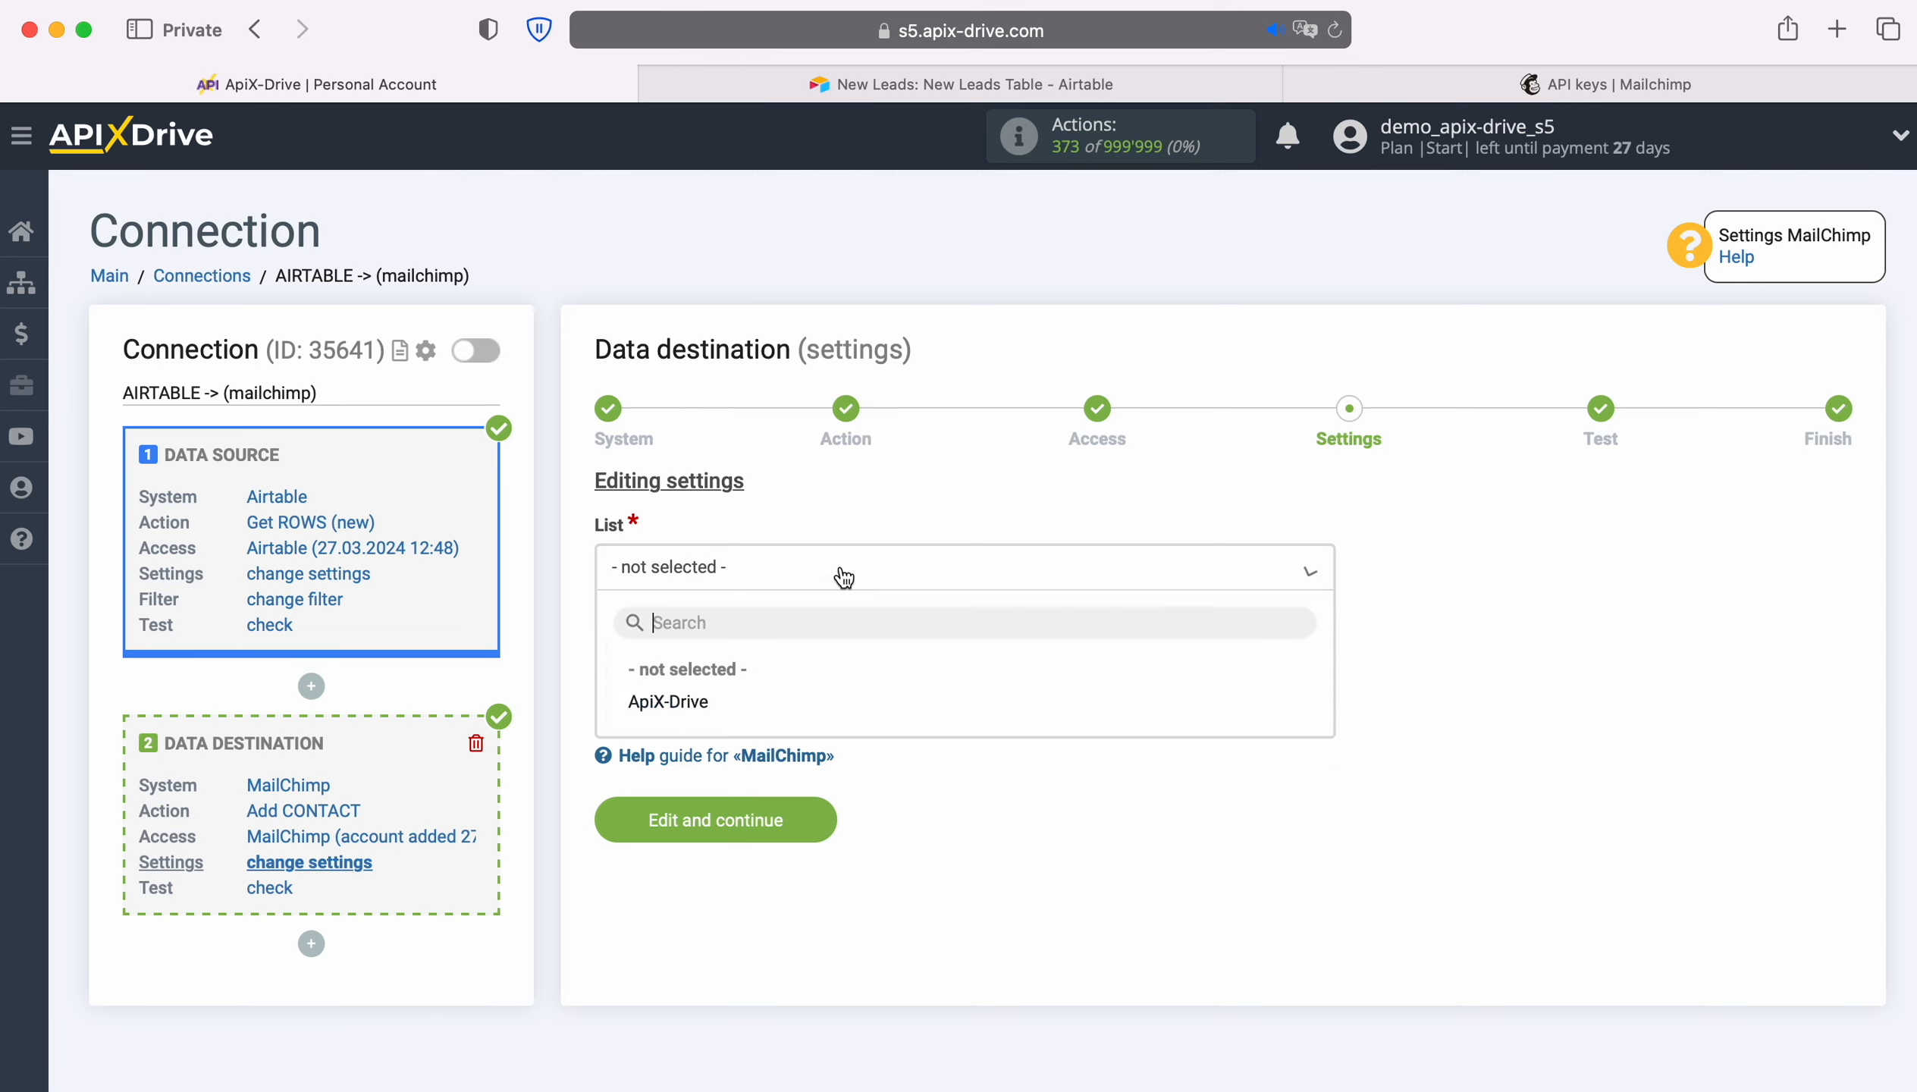
pyautogui.click(696, 703)
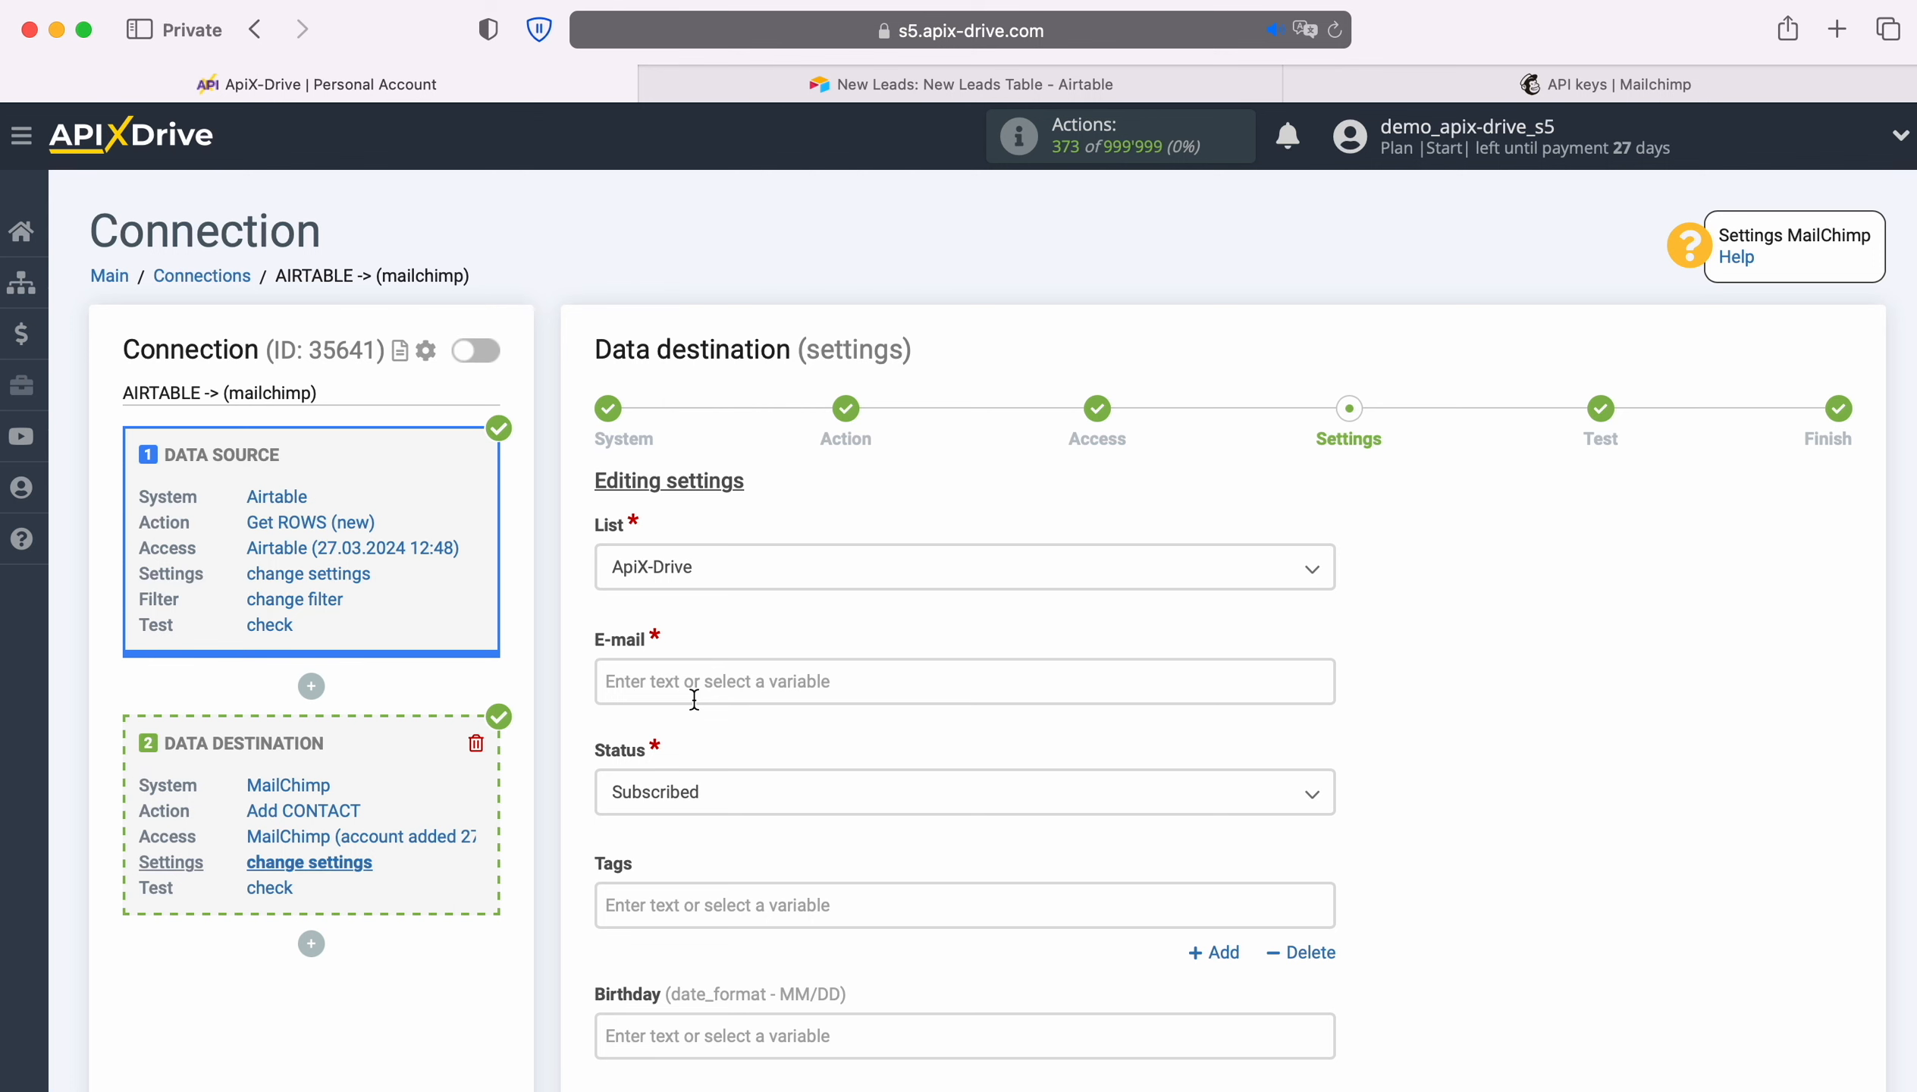
# Map the Airtable Email variable to the E-mail field and the Airtable Name variable to First Name.
pyautogui.click(696, 688)
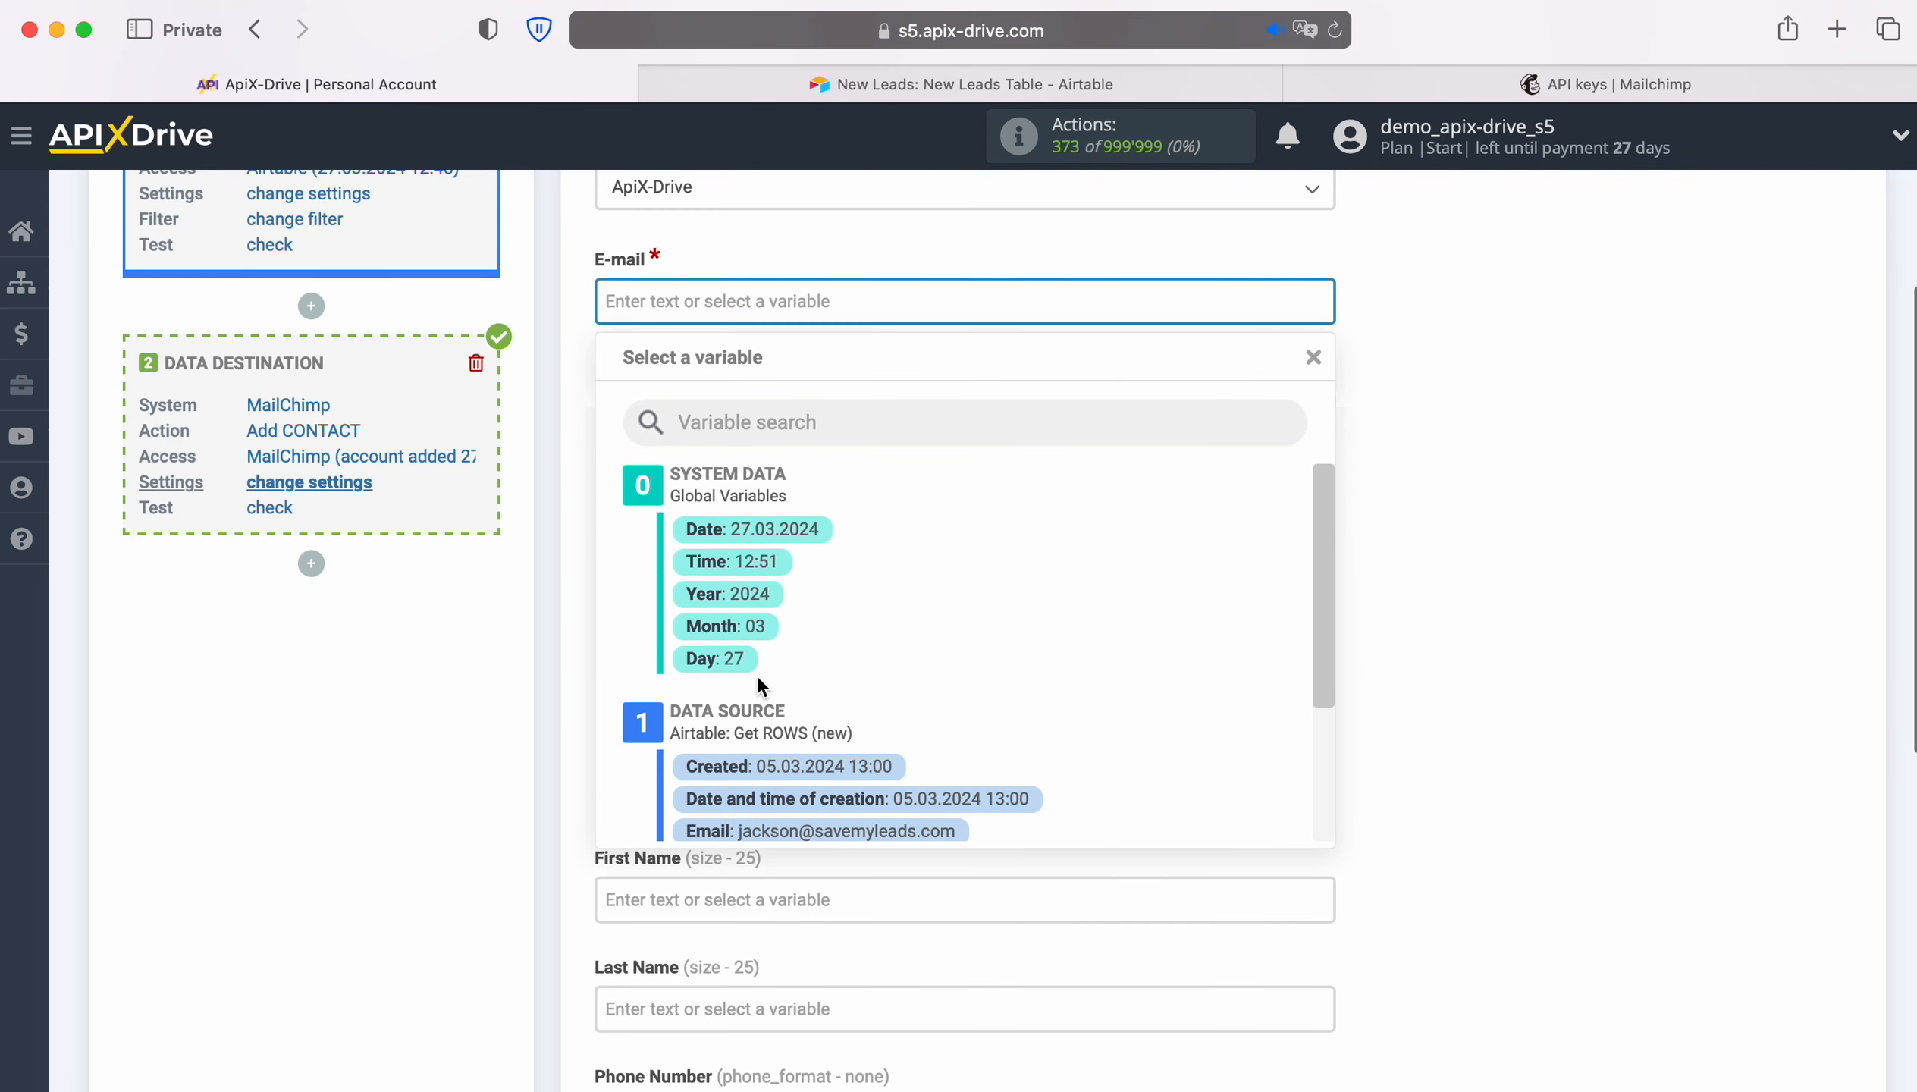
pyautogui.scroll(-3, 1186, 658)
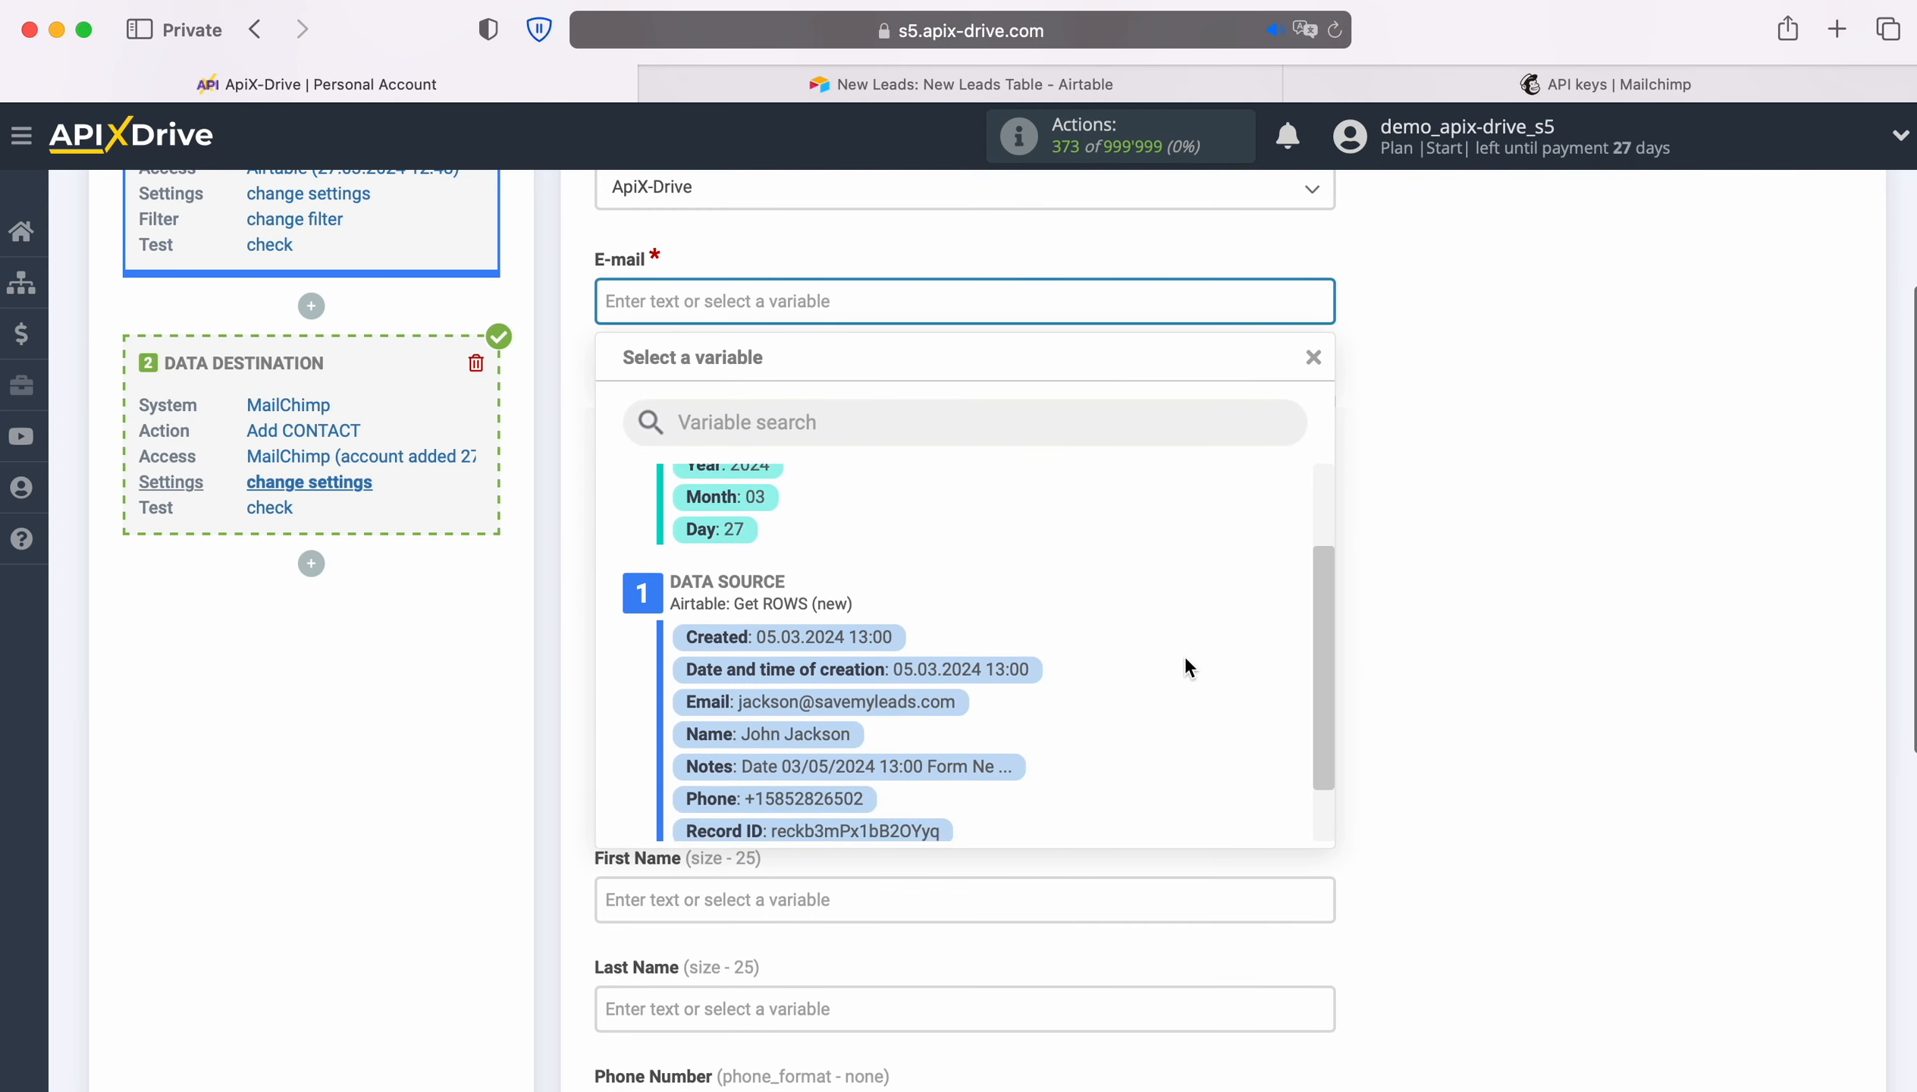
pyautogui.click(922, 698)
pyautogui.scroll(-3, 921, 695)
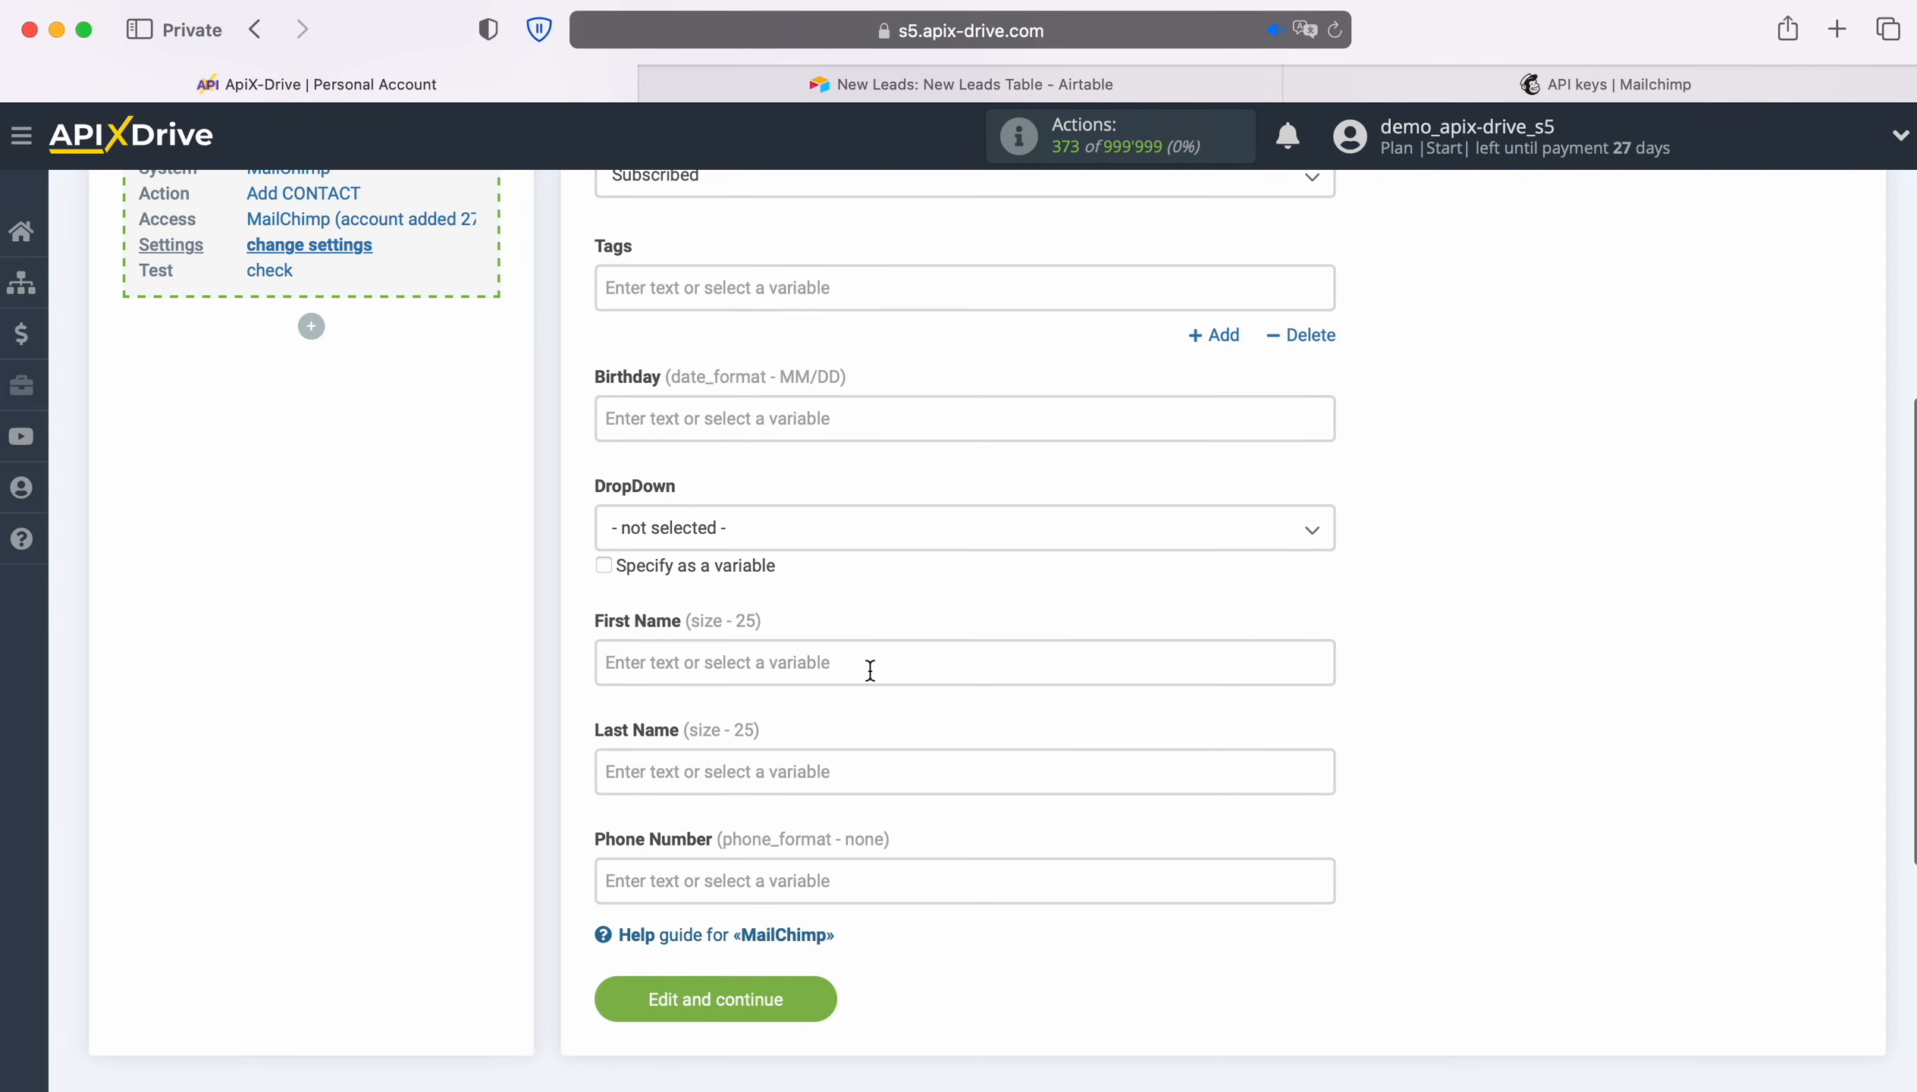
pyautogui.click(864, 667)
pyautogui.scroll(-3, 1108, 683)
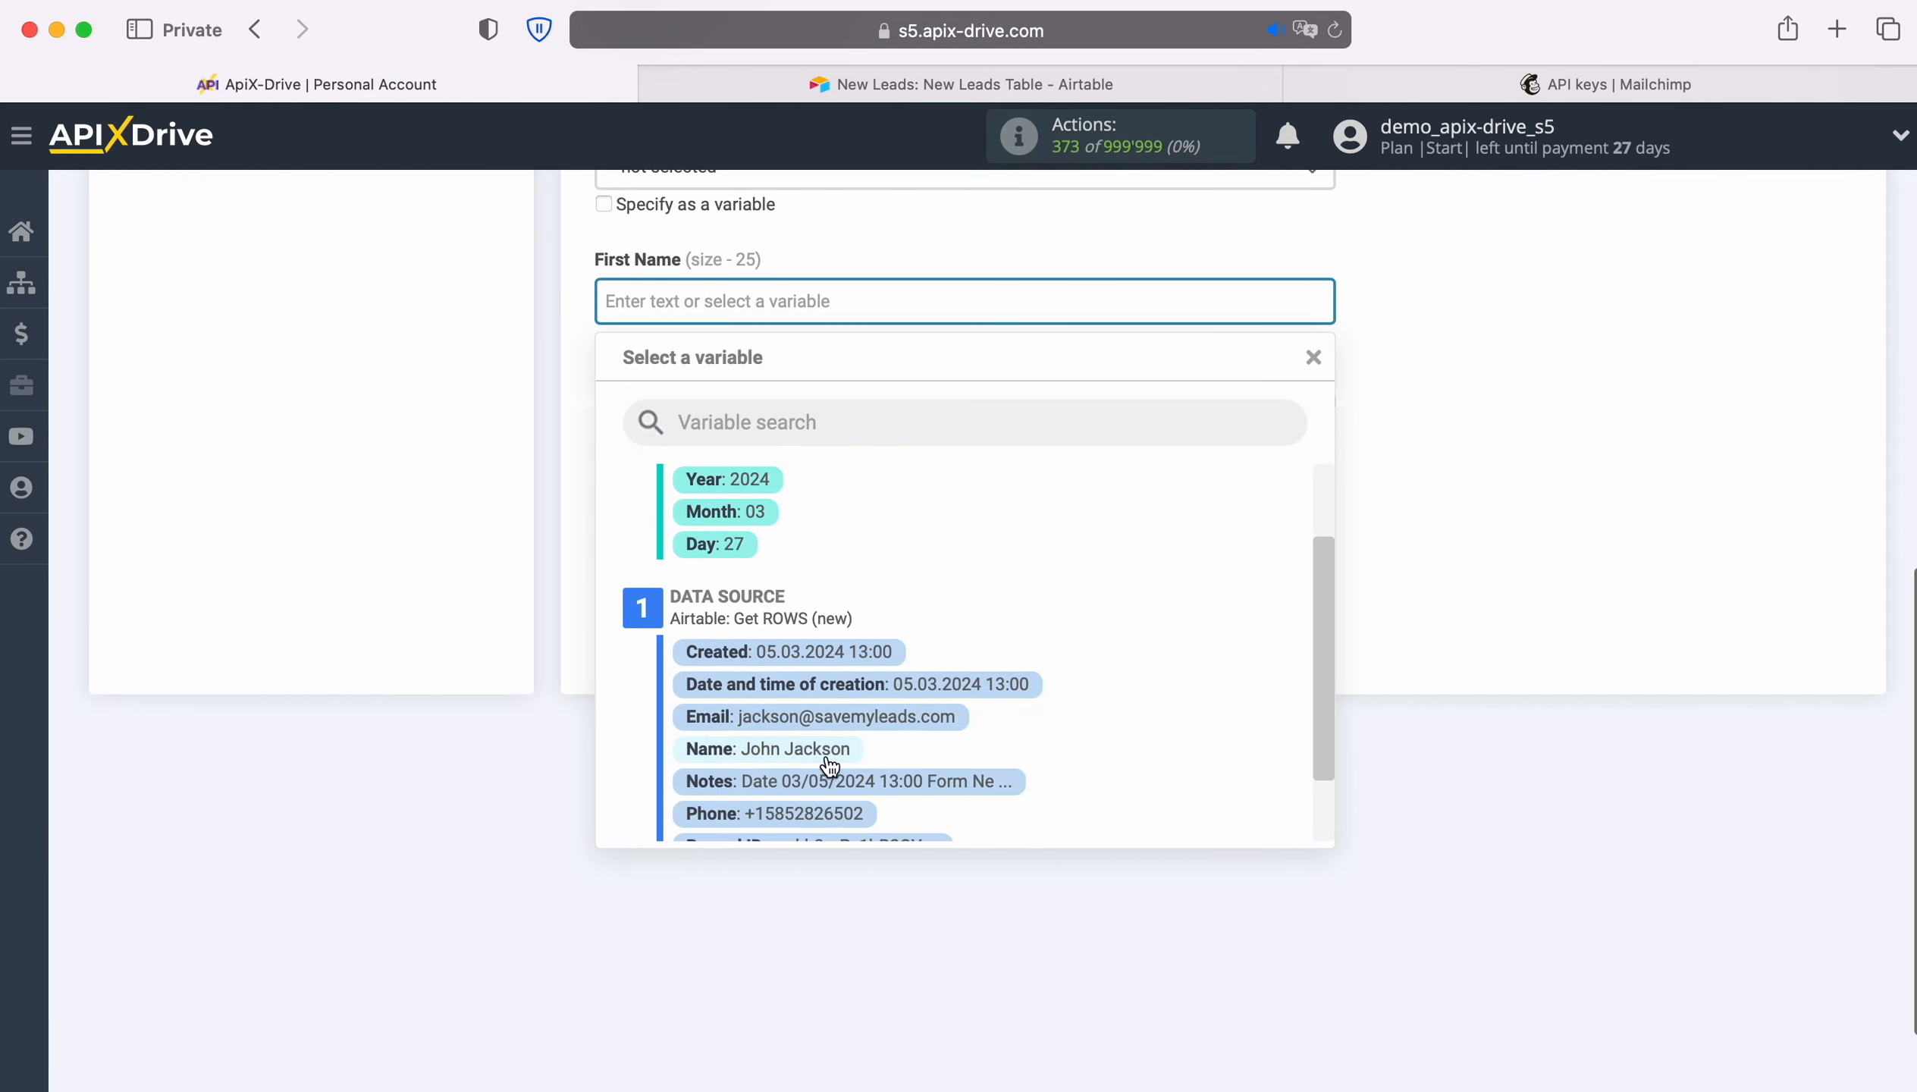
pyautogui.click(821, 752)
# Map the Airtable Phone variable to the Phone Number field and save the destination settings.
pyautogui.click(655, 520)
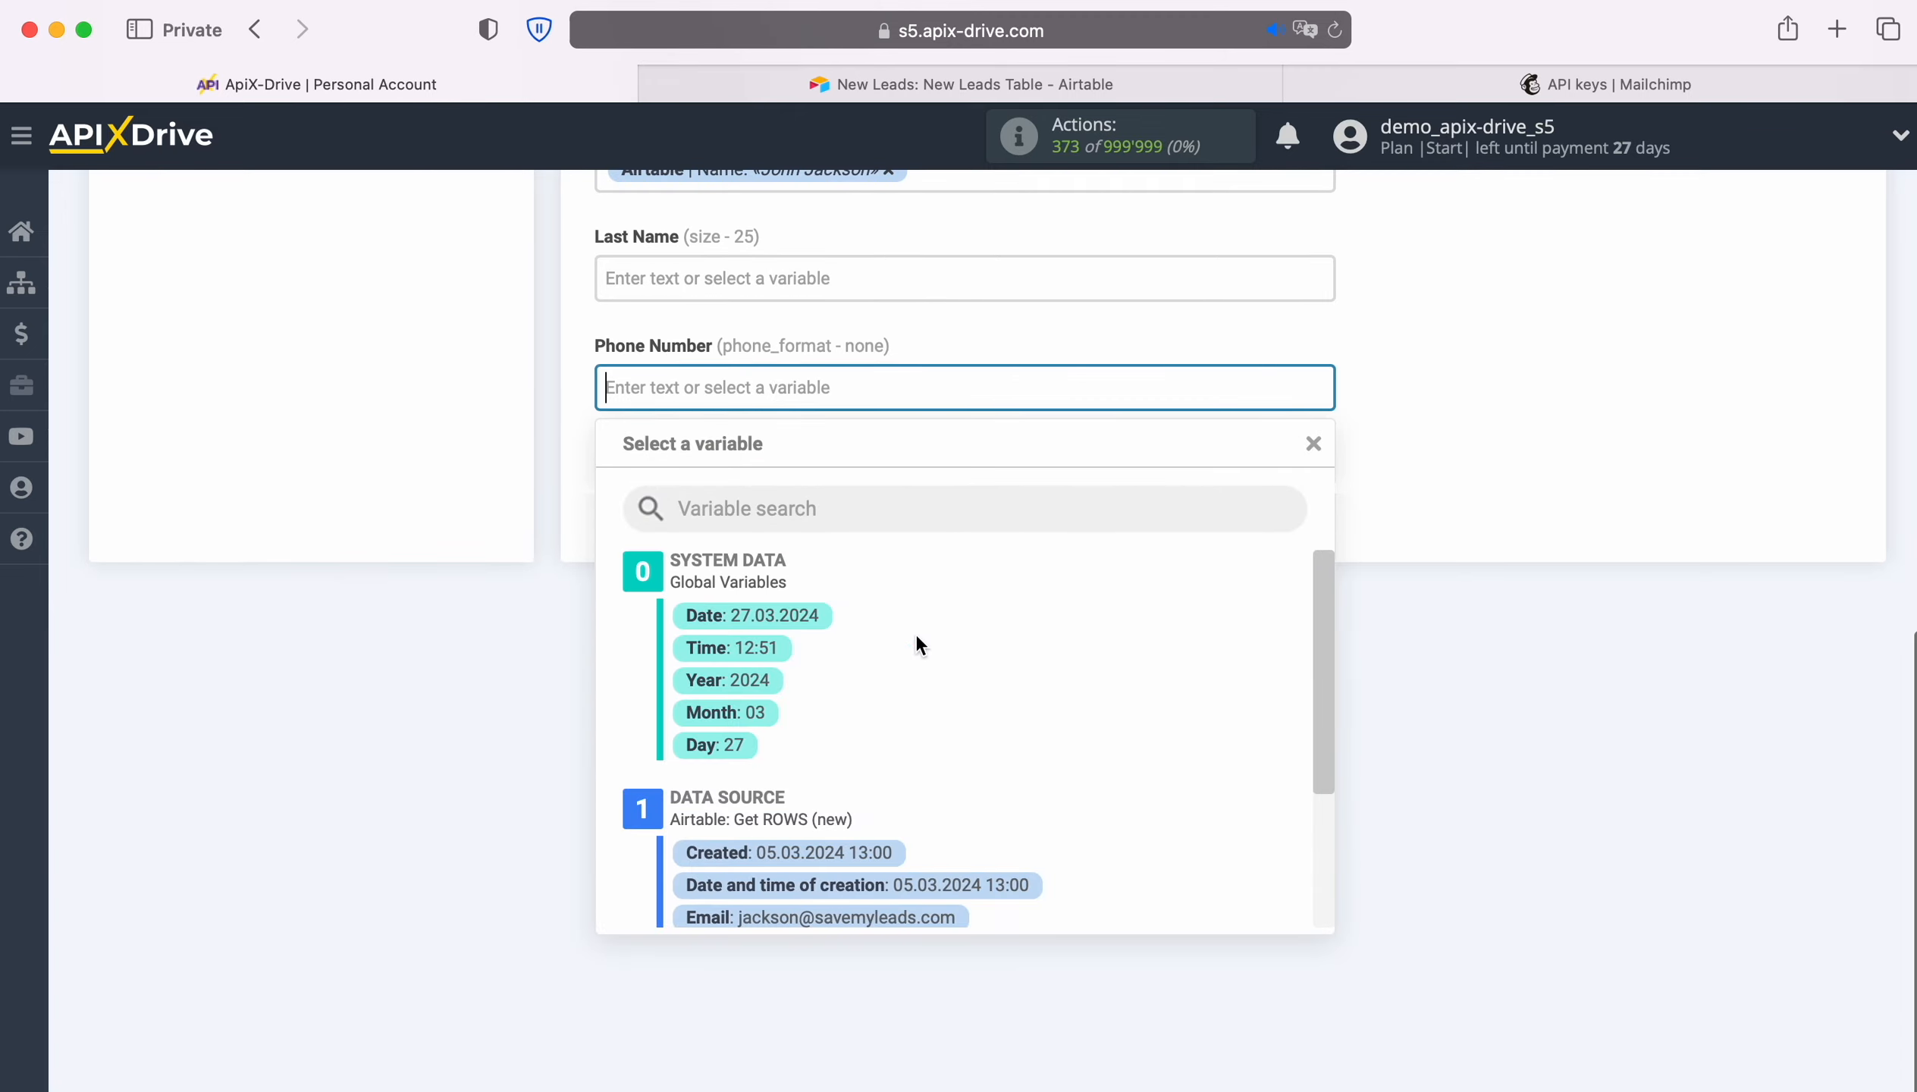
pyautogui.scroll(-1, 1114, 670)
pyautogui.scroll(-1, 1113, 660)
pyautogui.click(847, 883)
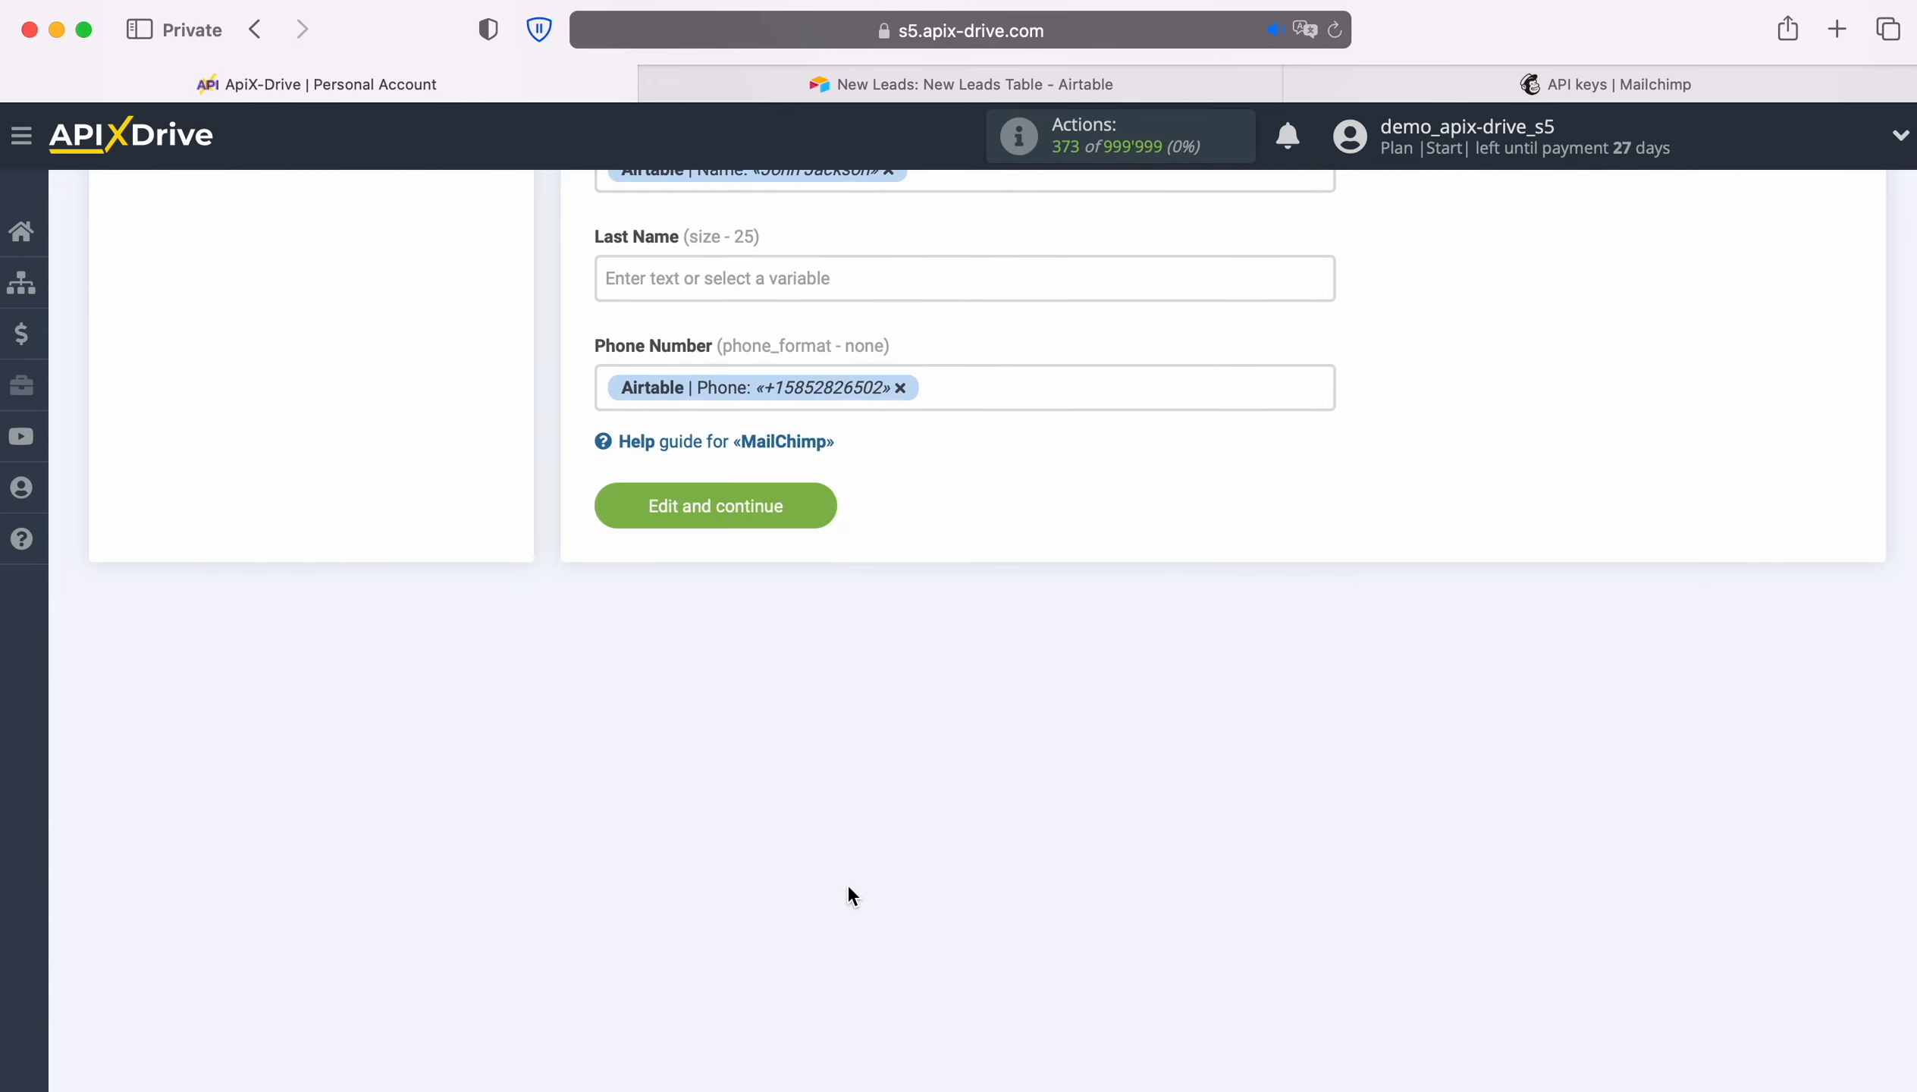
pyautogui.click(826, 506)
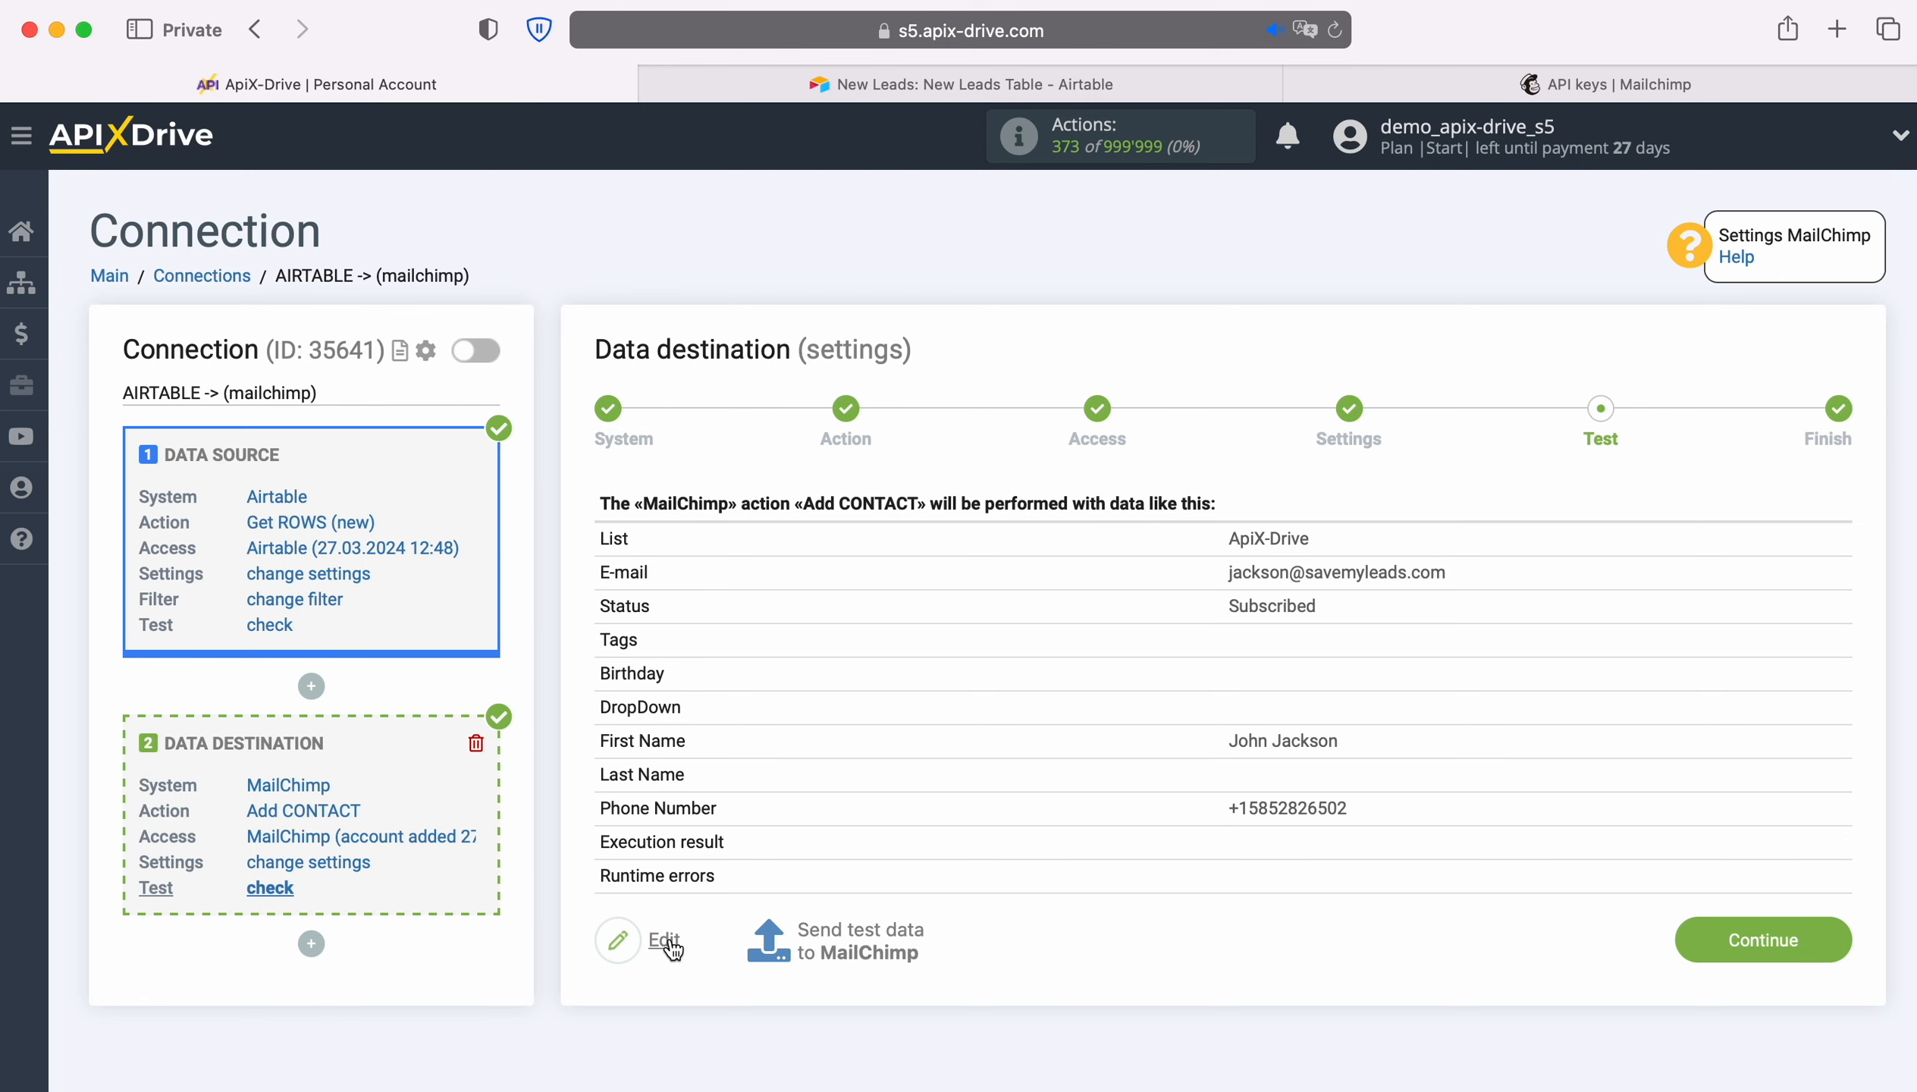
# Send the test data to MailChimp and check for the new contact in Mailchimp's list of all contacts.
pyautogui.click(864, 927)
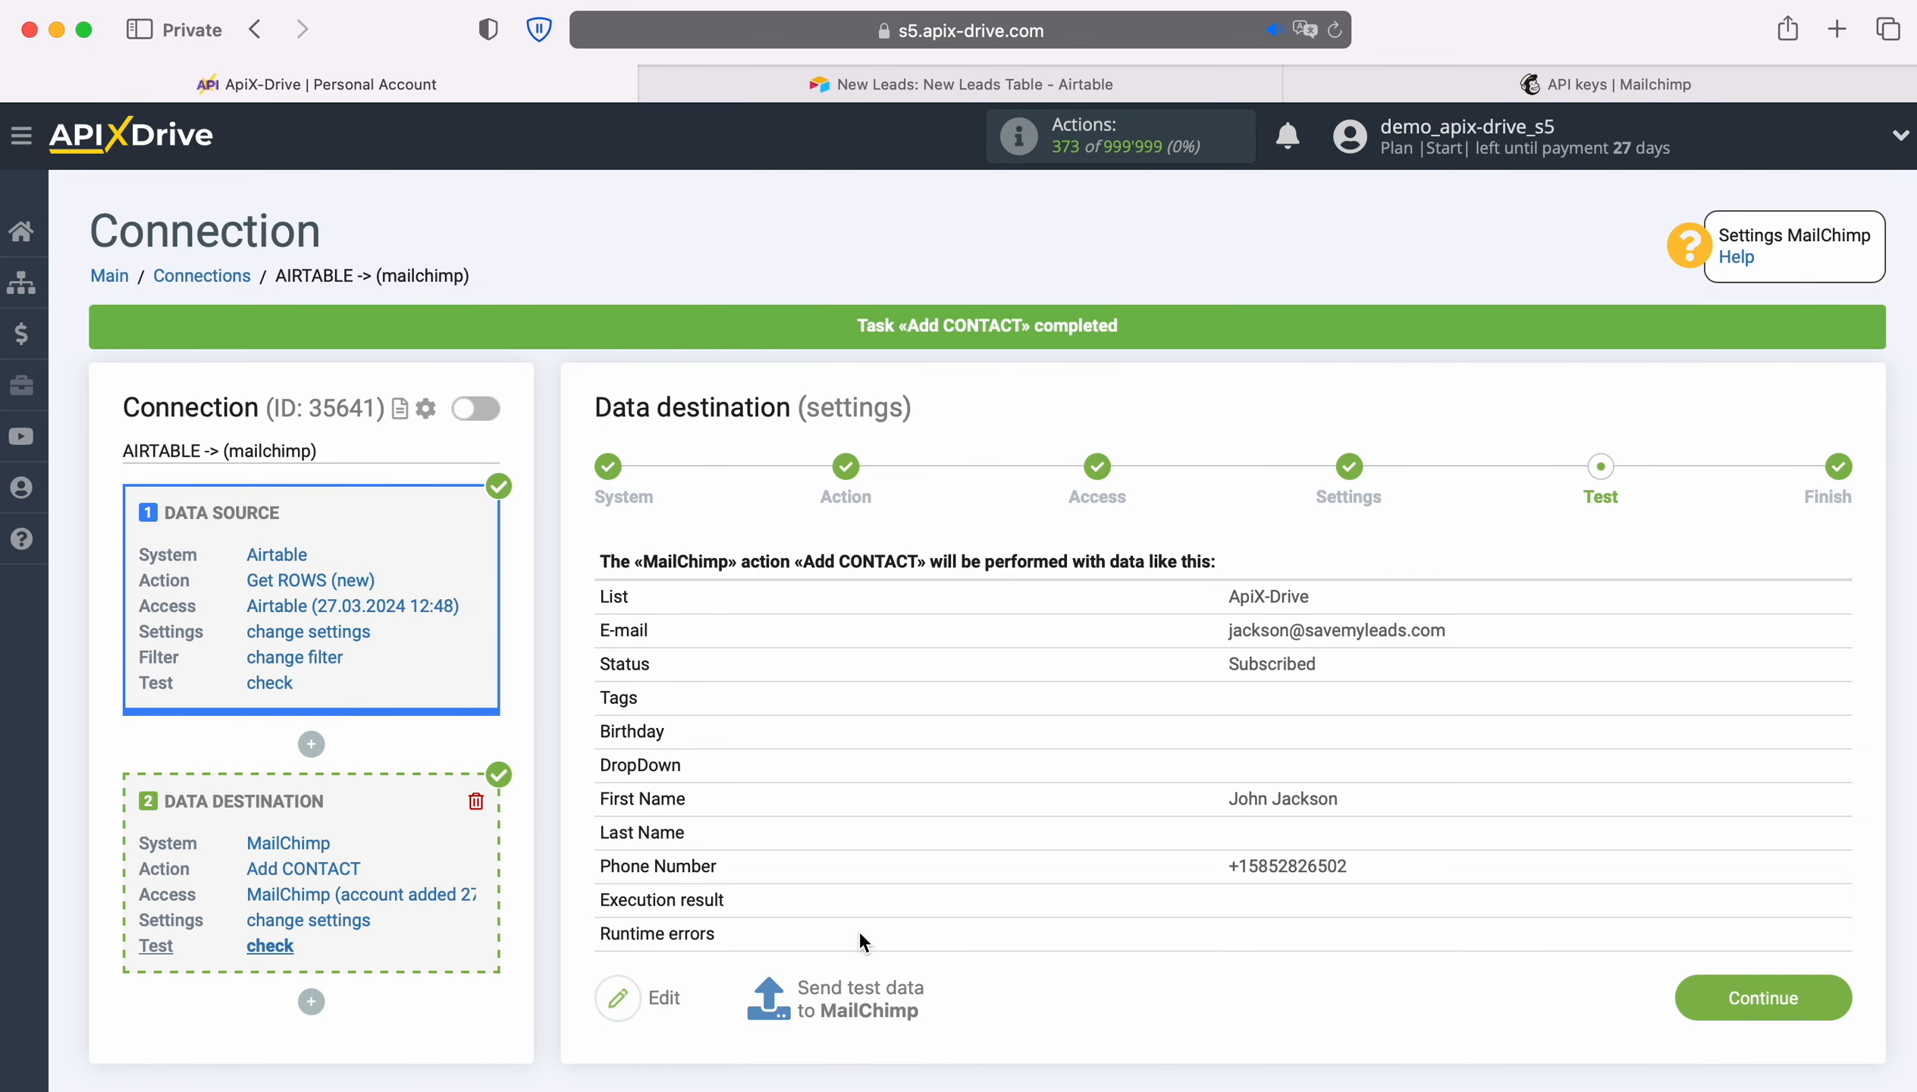
pyautogui.click(1528, 83)
pyautogui.click(318, 466)
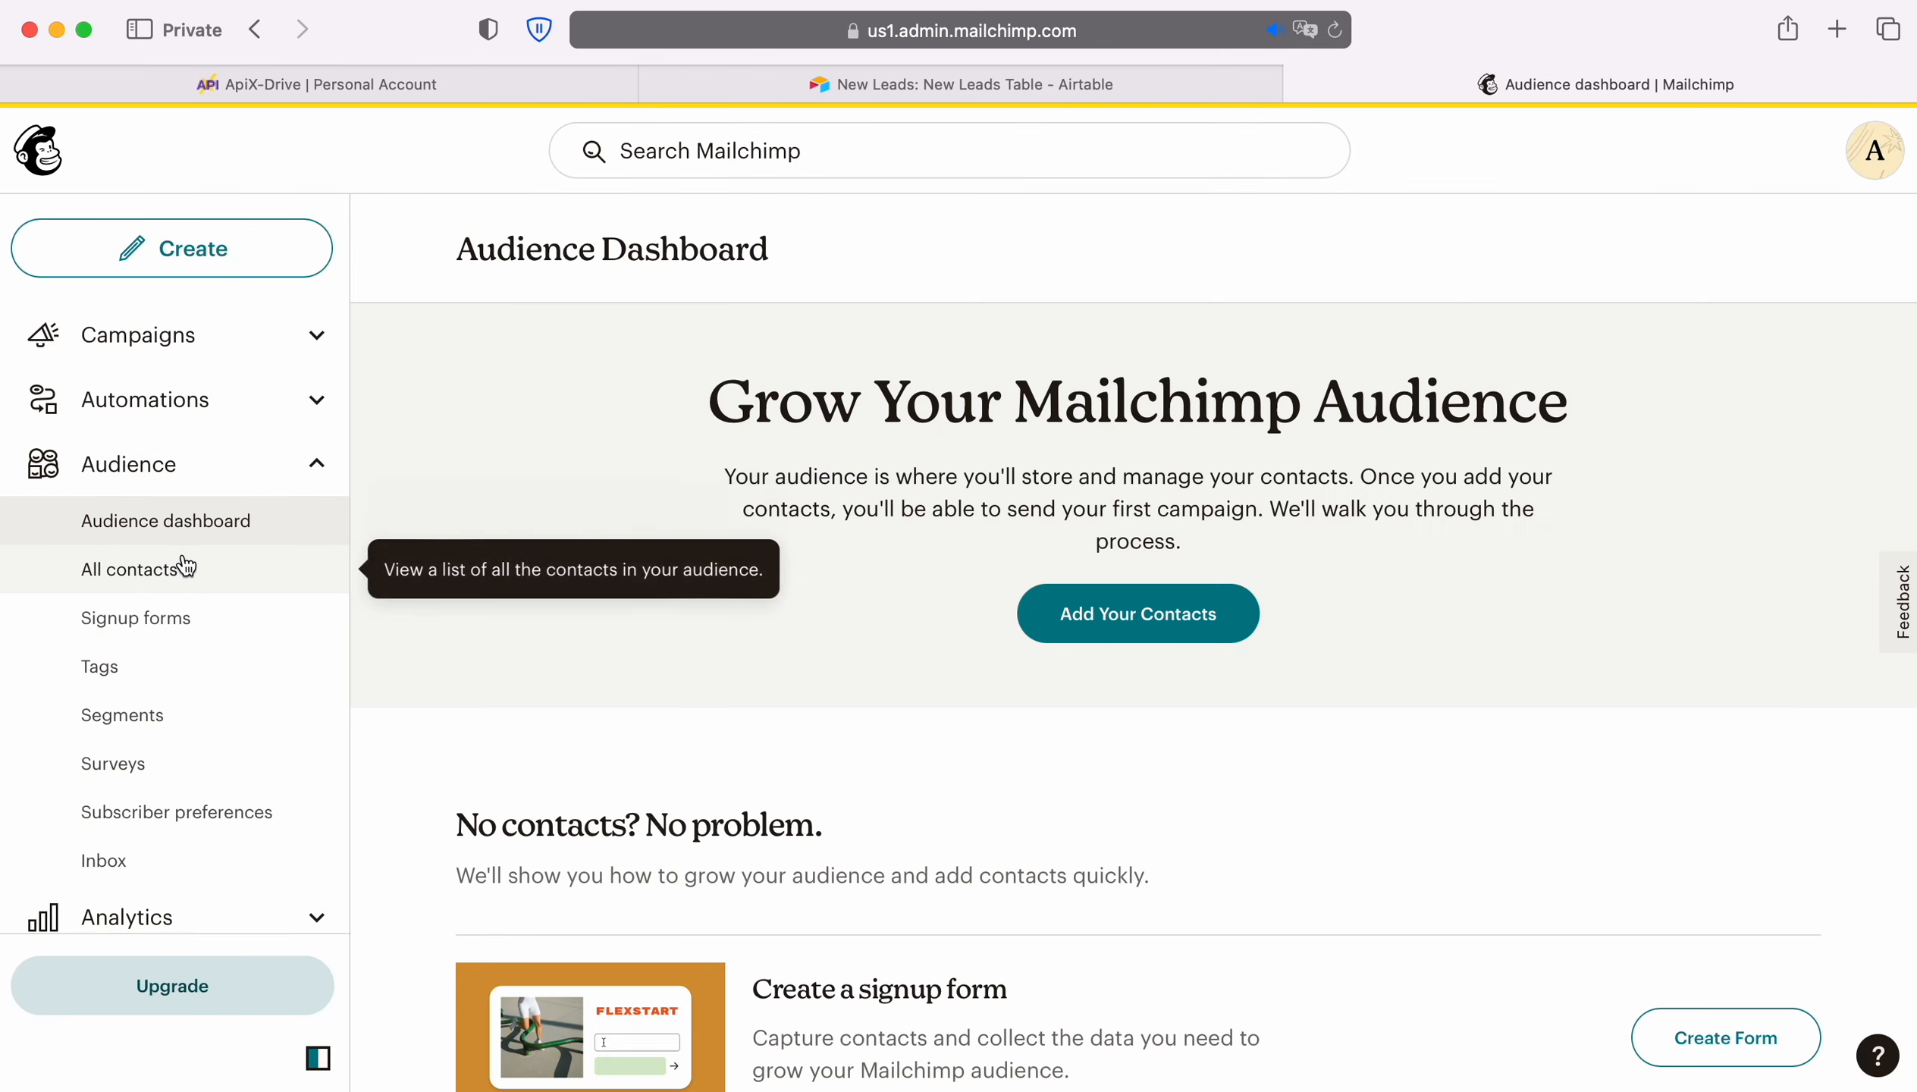
pyautogui.click(180, 570)
pyautogui.scroll(-2, 509, 857)
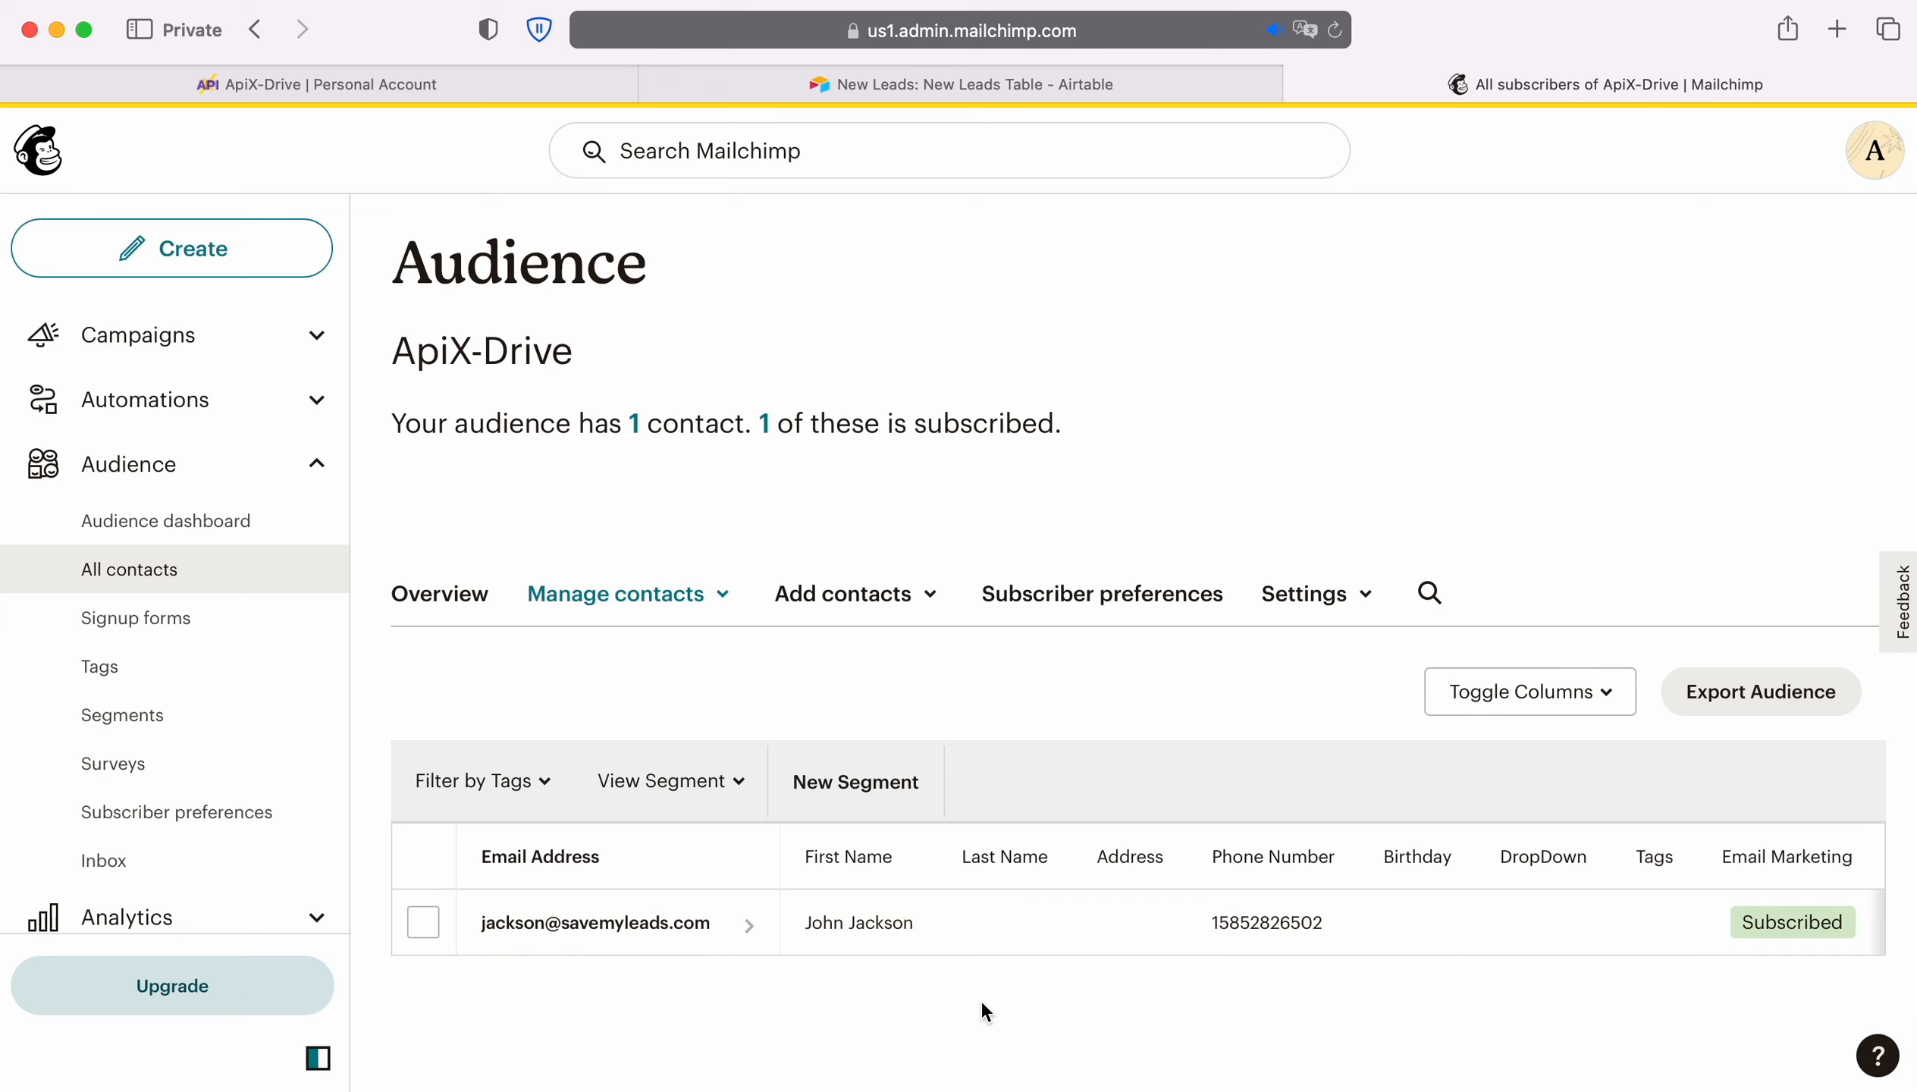
# Return to ApiX-Drive, finish the data destination setup and enable auto-update for the connection.
pyautogui.click(216, 85)
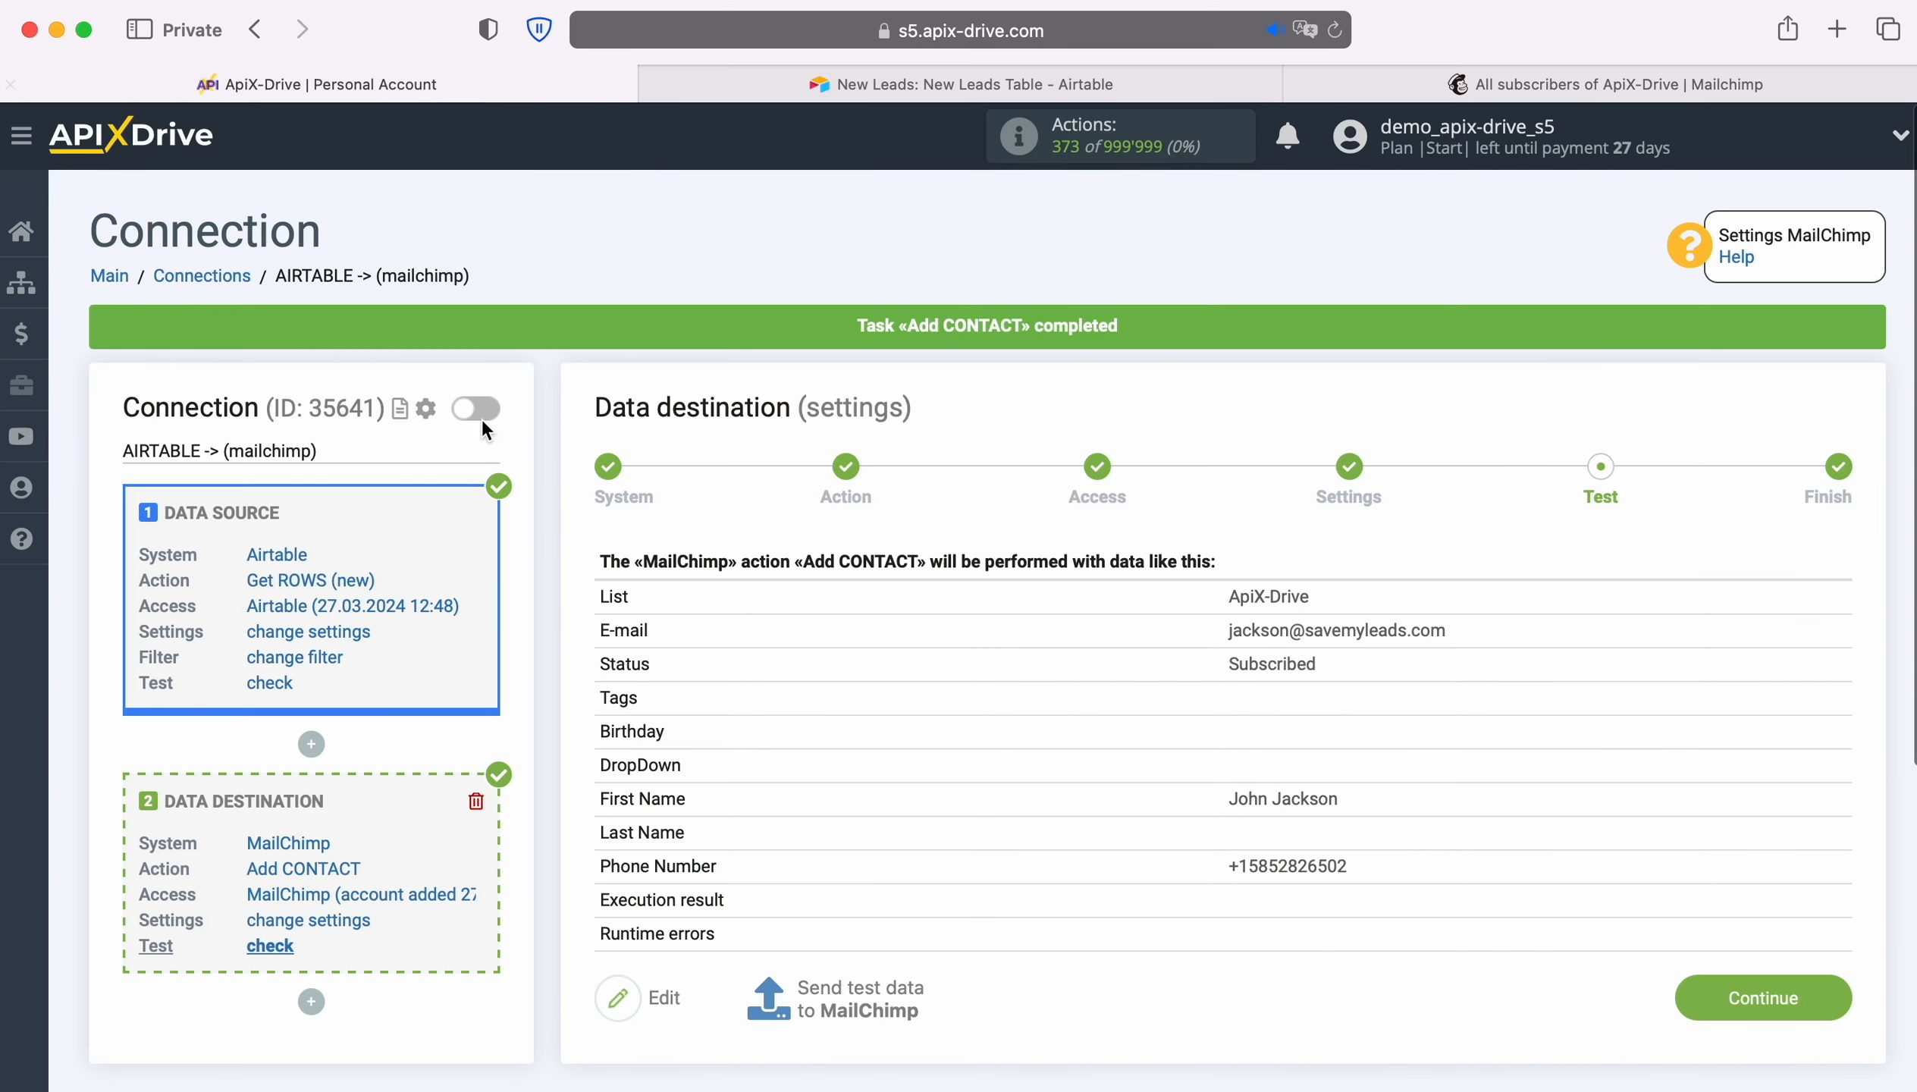
pyautogui.click(1838, 994)
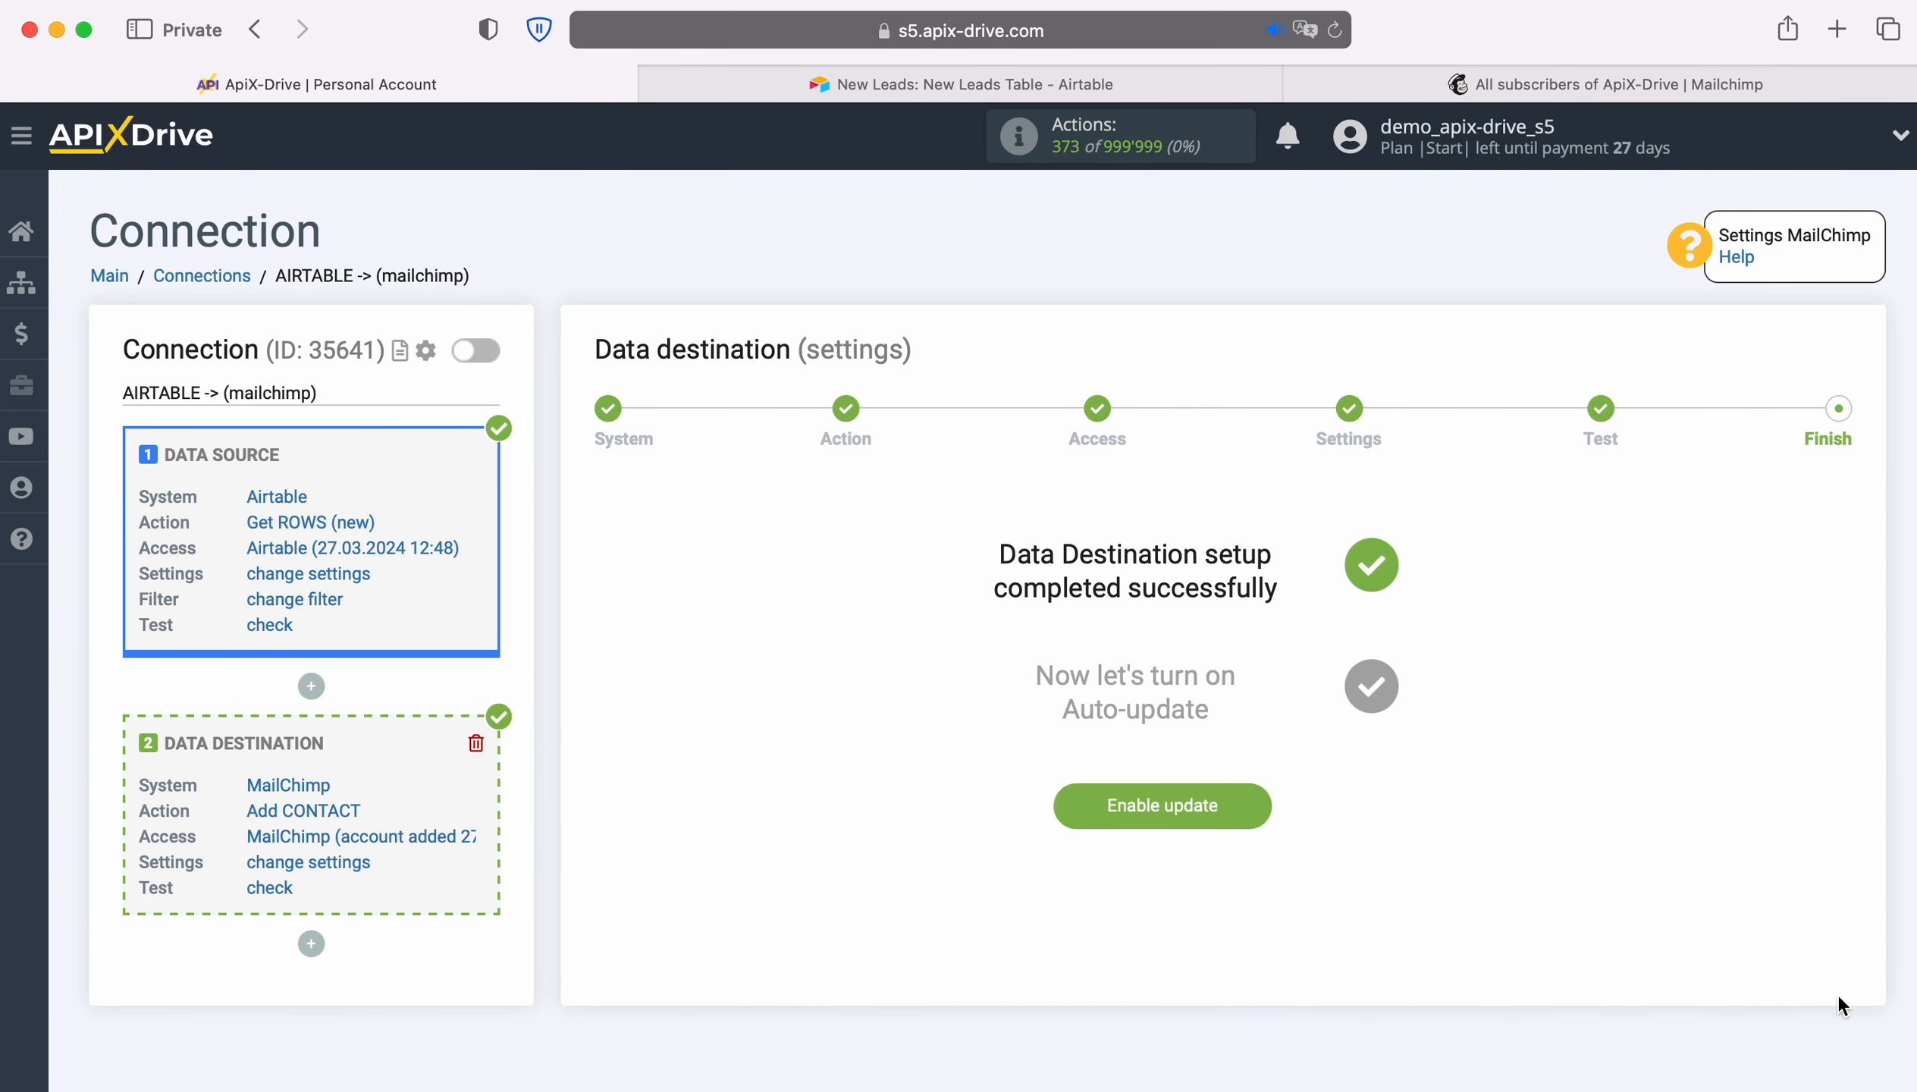
pyautogui.click(1252, 798)
# Set the update interval of the AIRTABLE -> (mailchimp) connection to 5 minutes and save it.
pyautogui.click(1819, 434)
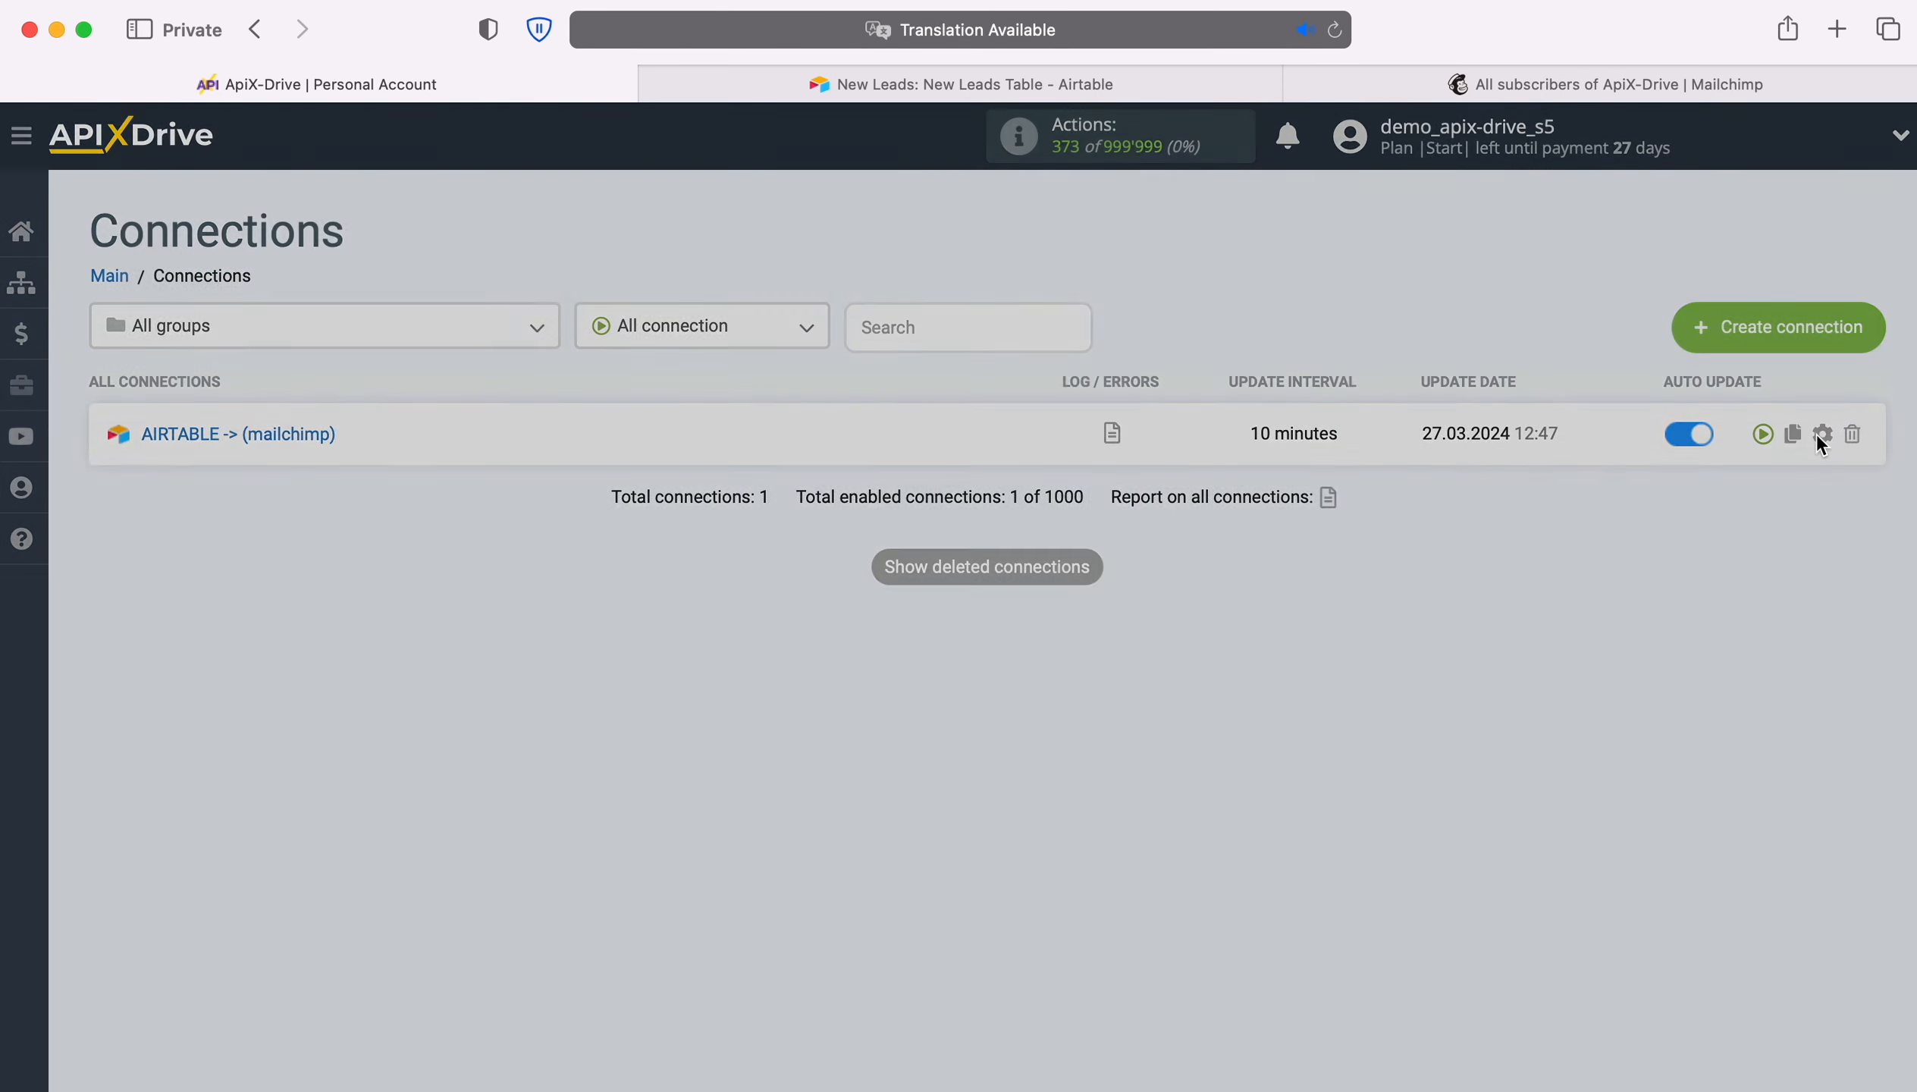
pyautogui.click(1171, 629)
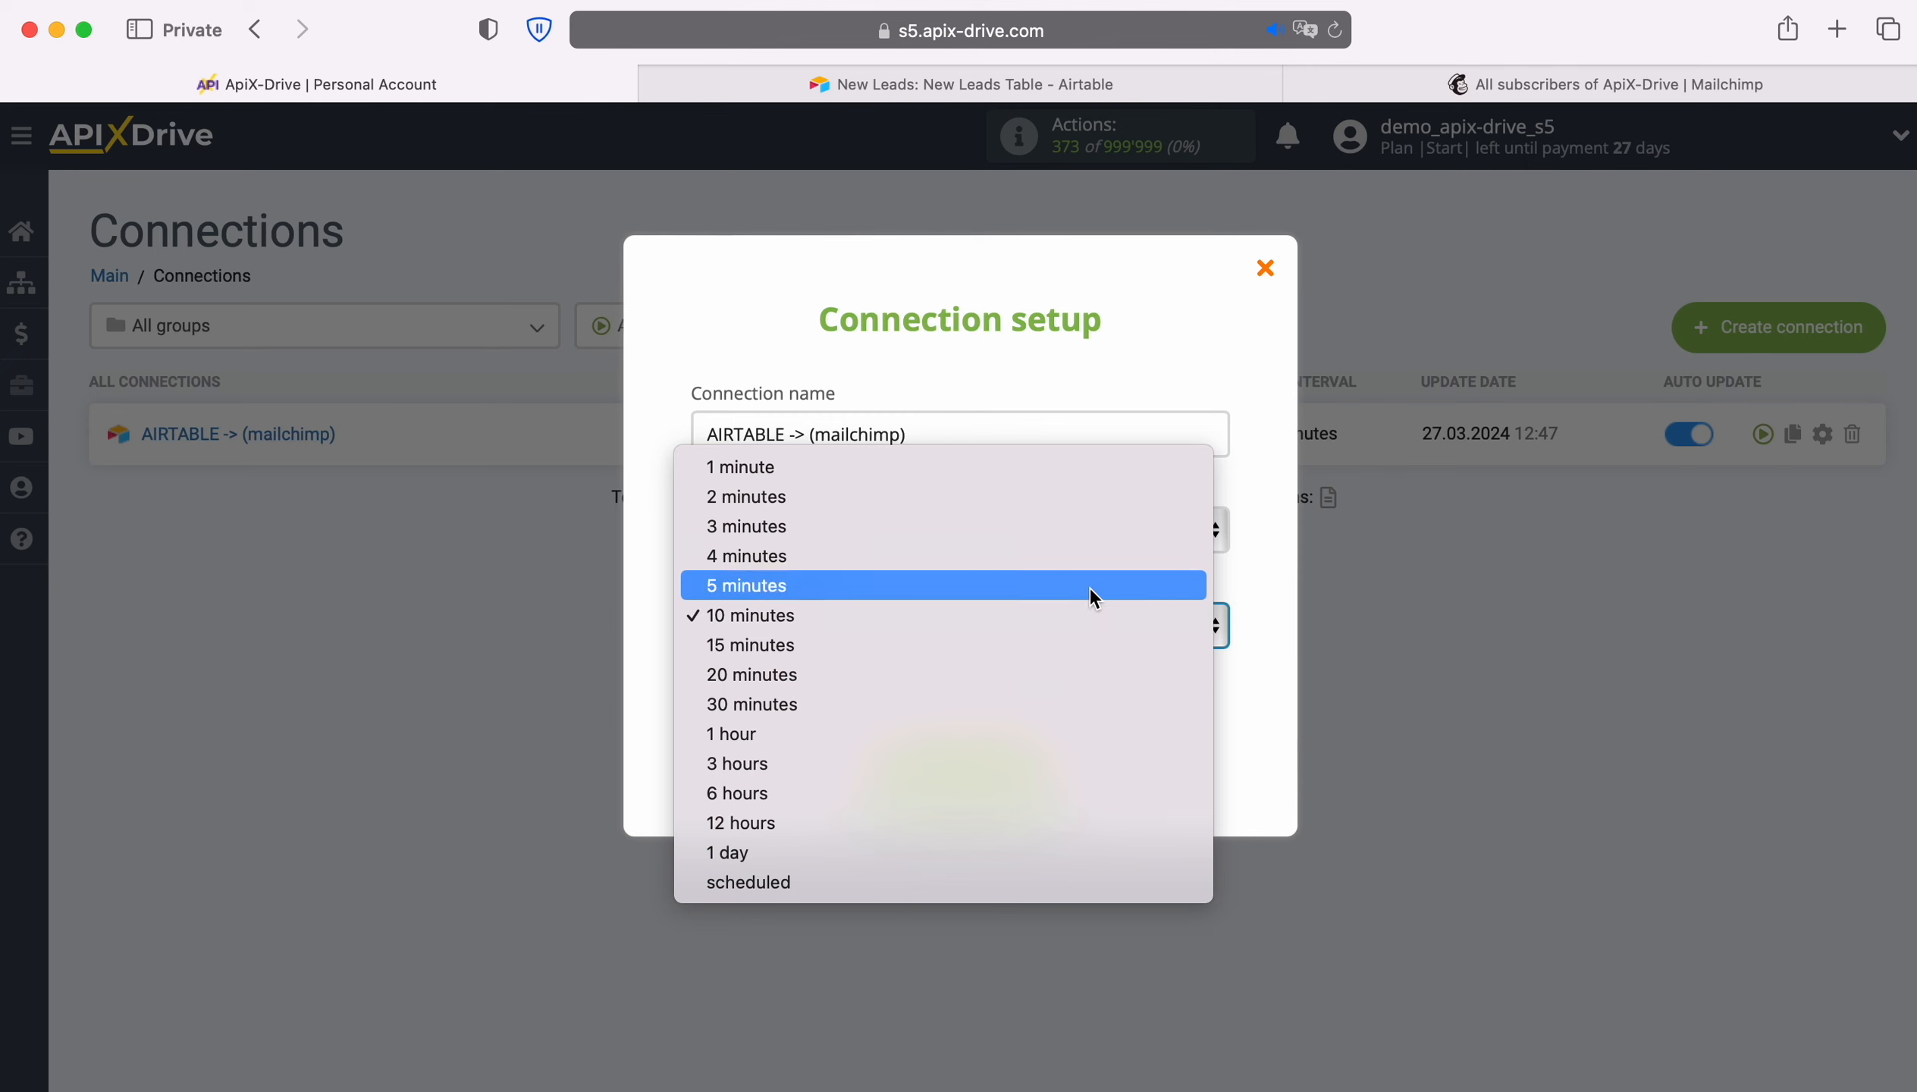
pyautogui.click(1090, 587)
pyautogui.click(1053, 772)
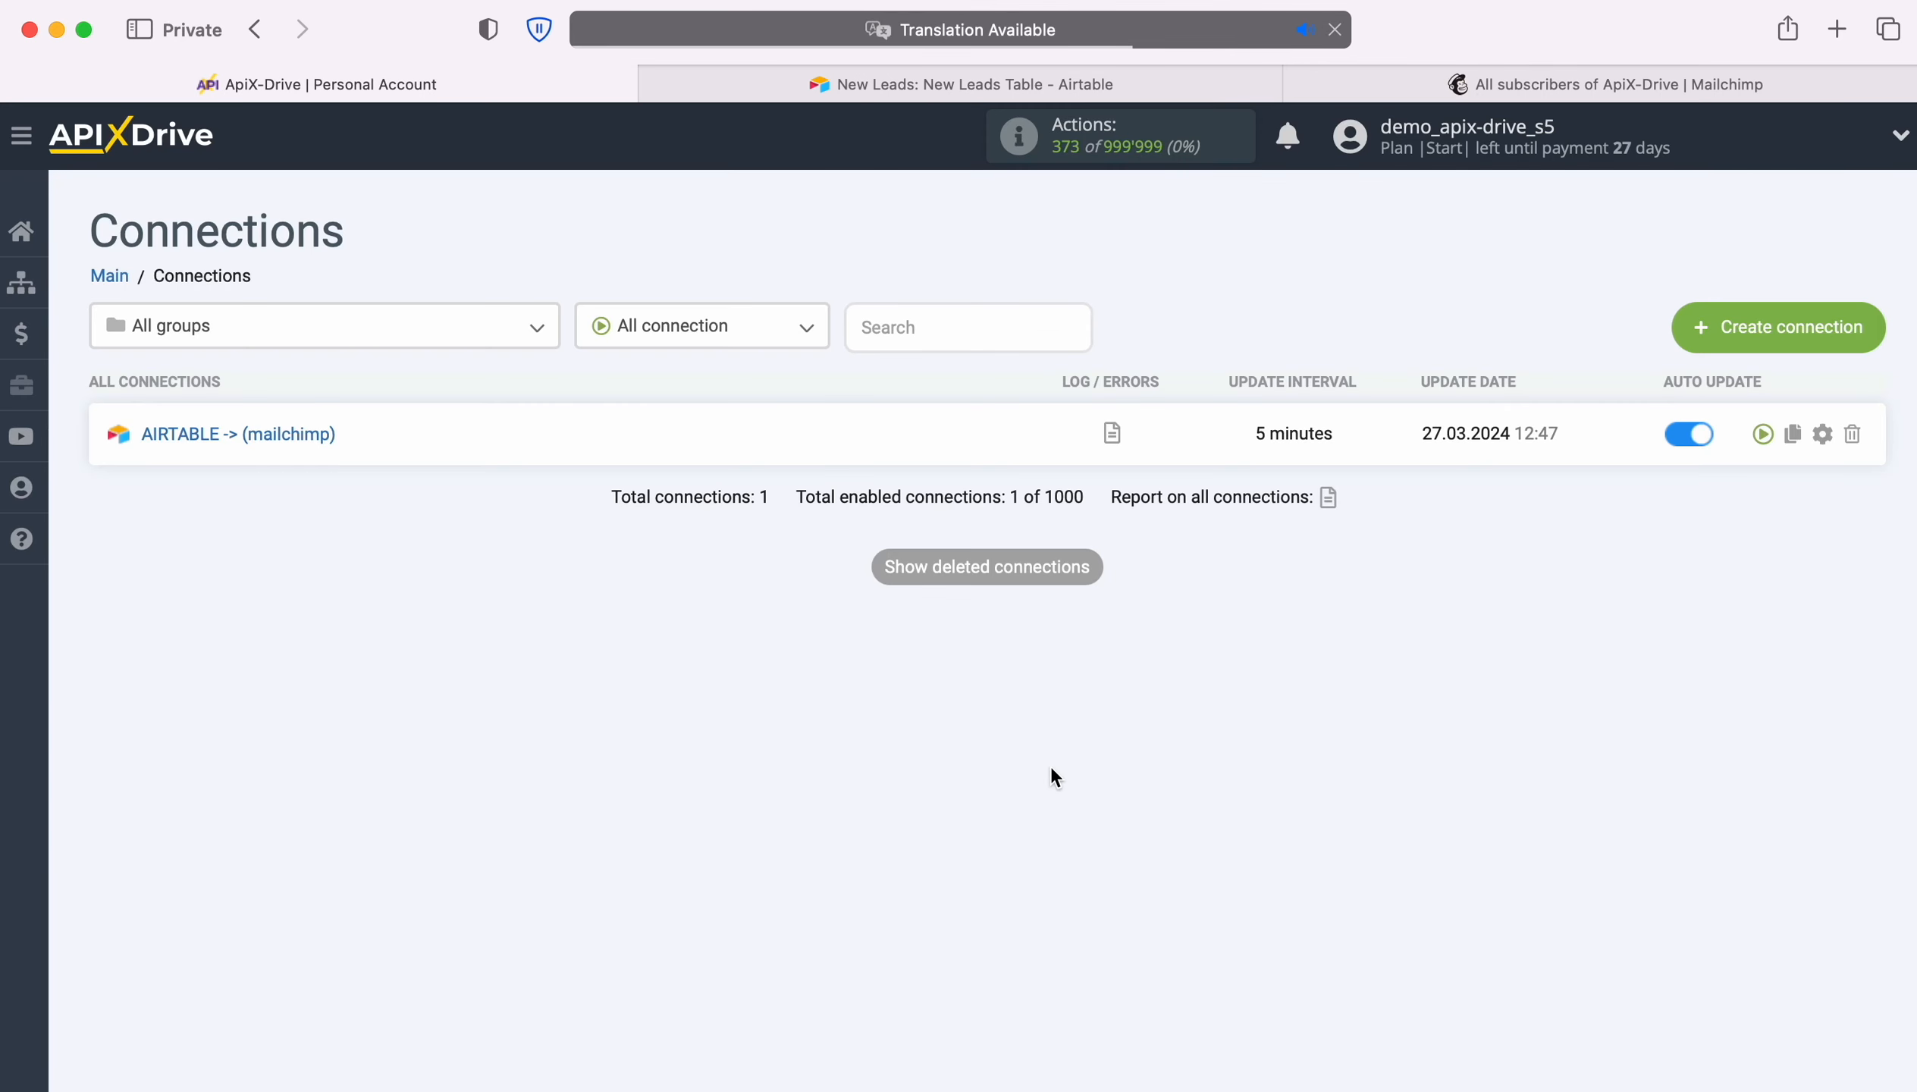